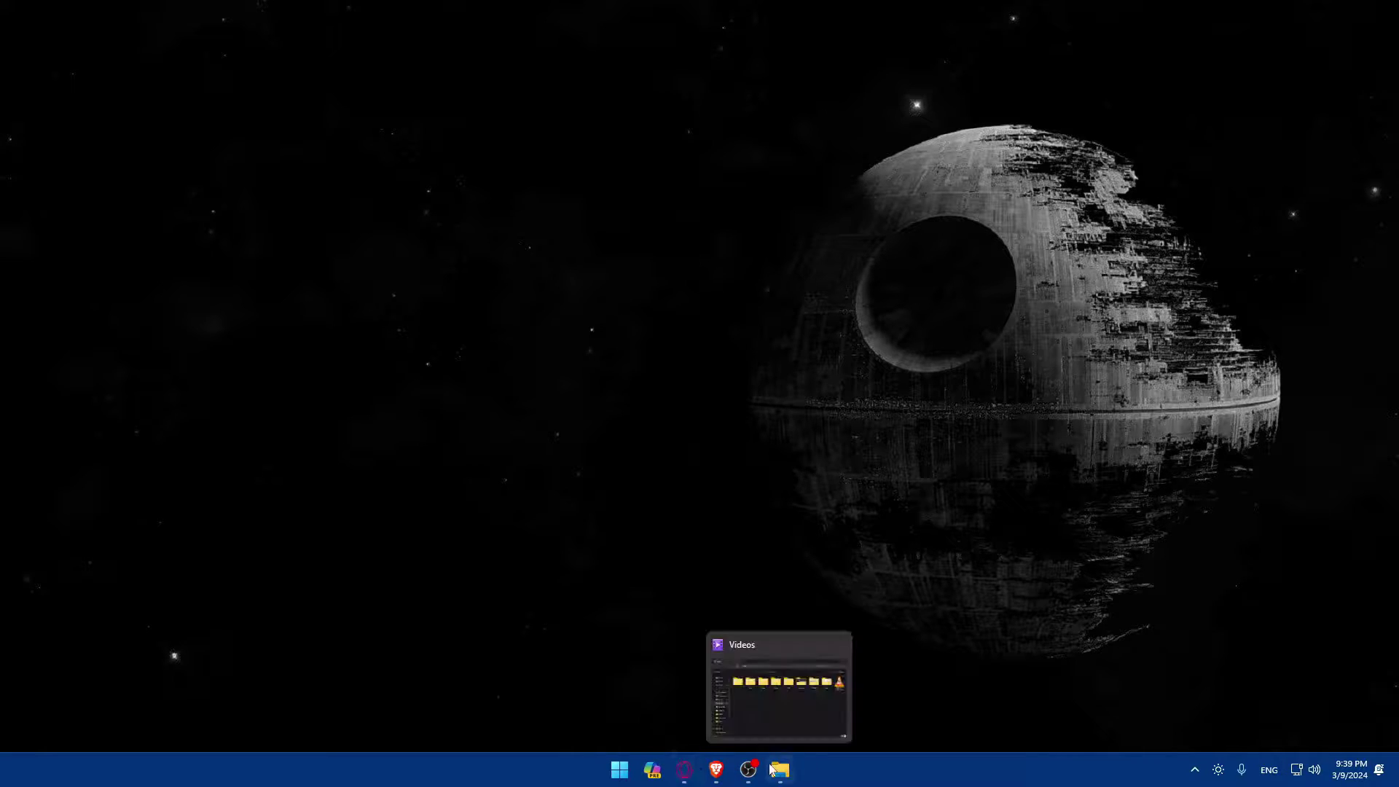
# - Switch to the Brave browser and pin the MetaMask extension
pyautogui.moveTo(780, 769)
pyautogui.mouseDown()
pyautogui.moveTo(665, 771)
pyautogui.moveTo(802, 765)
pyautogui.mouseUp()
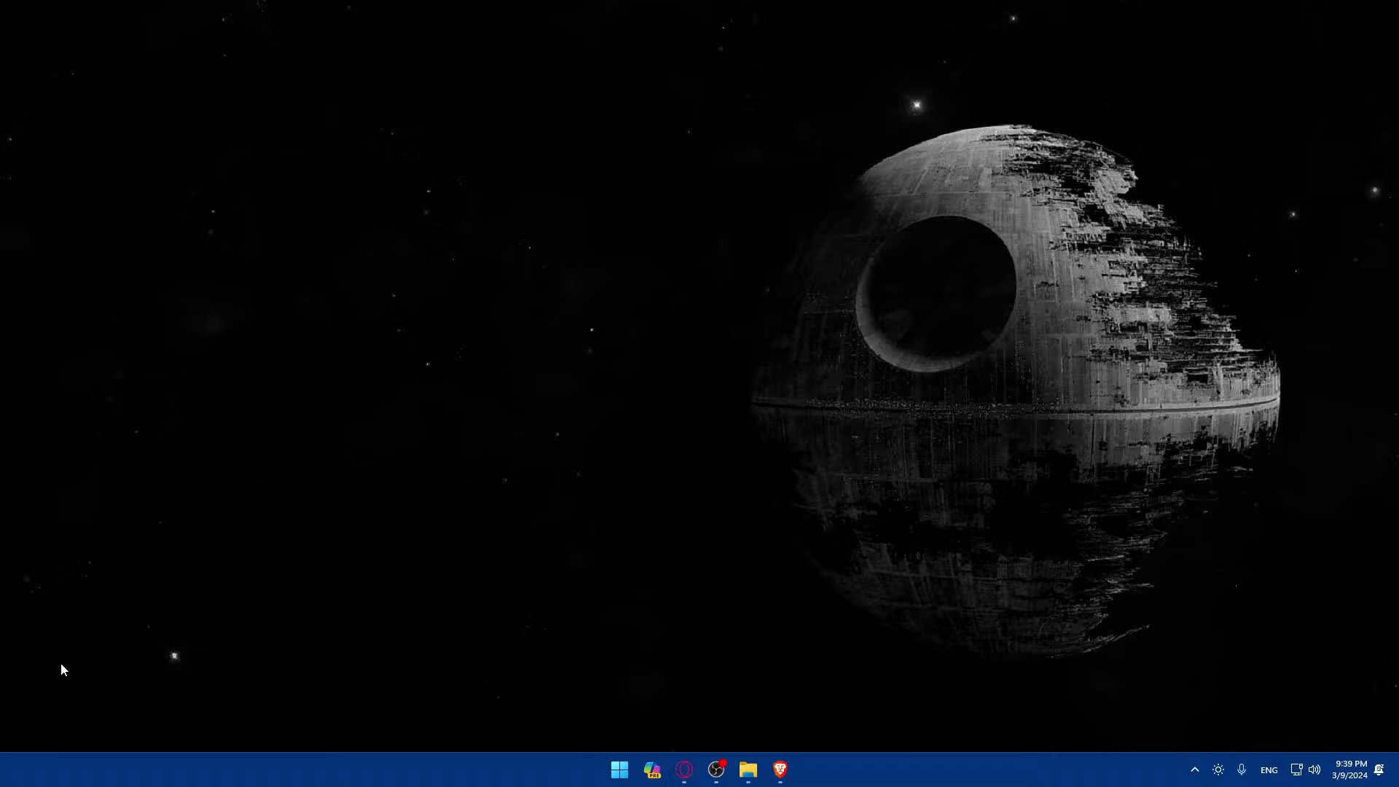
pyautogui.click(780, 770)
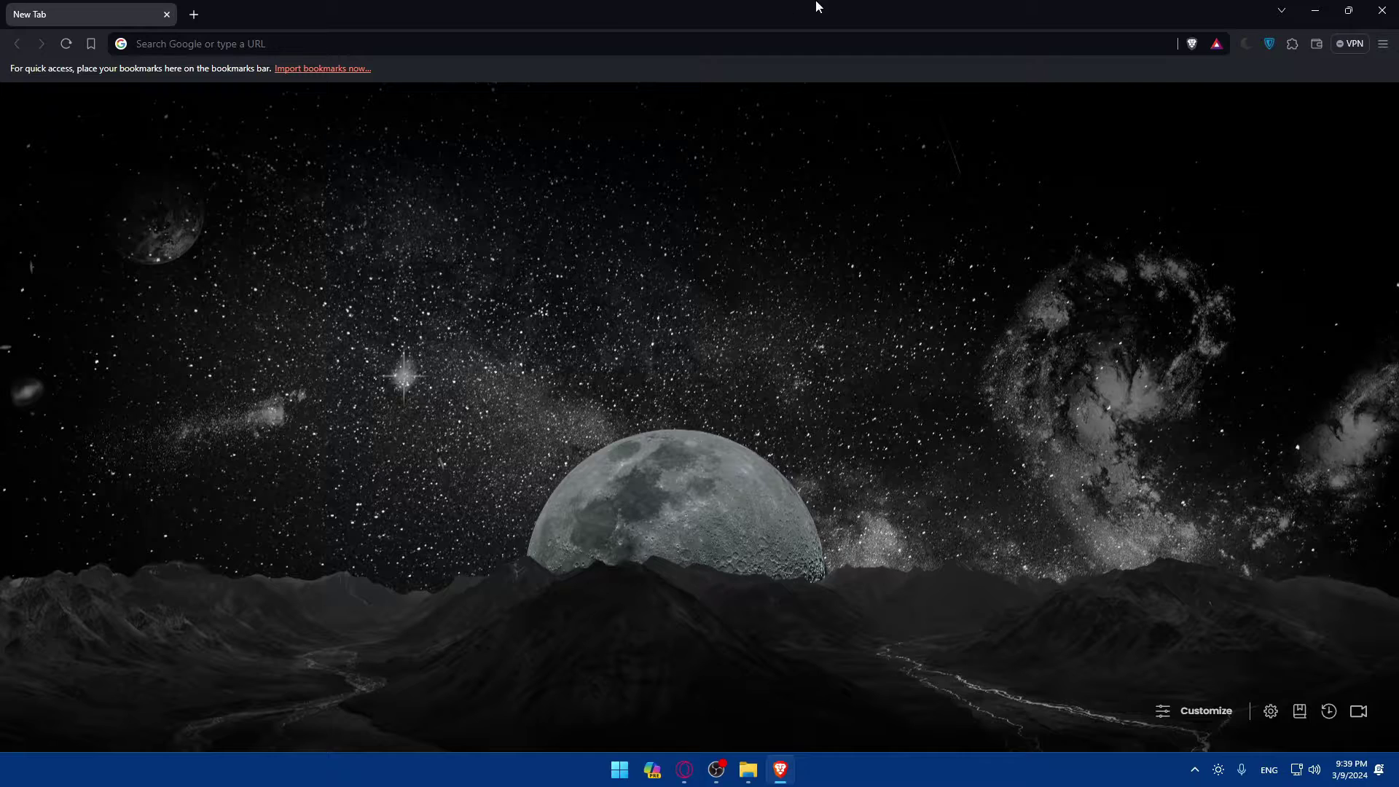
pyautogui.click(1291, 45)
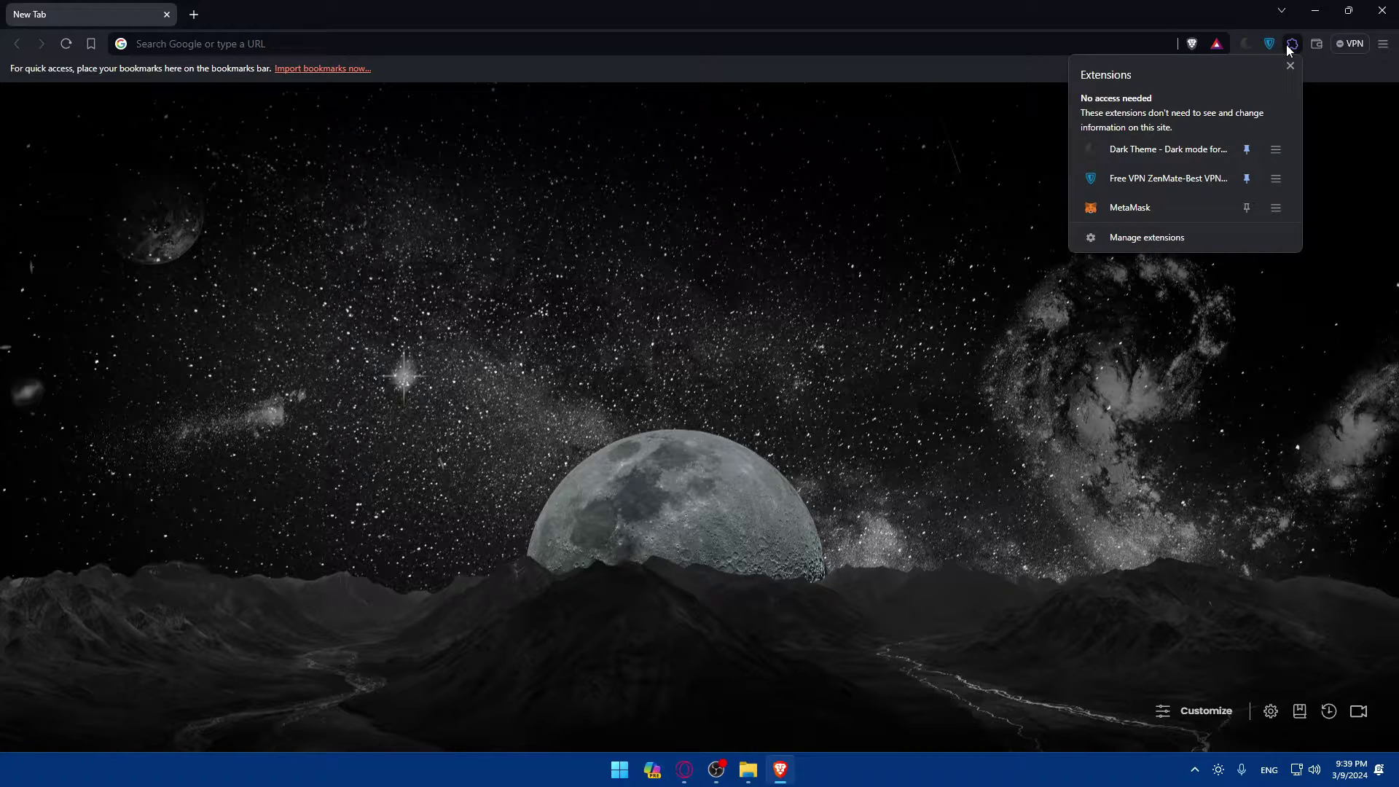
pyautogui.click(1247, 208)
# - Open the MetaMask wallet and unlock it with the wallet password
pyautogui.click(1271, 45)
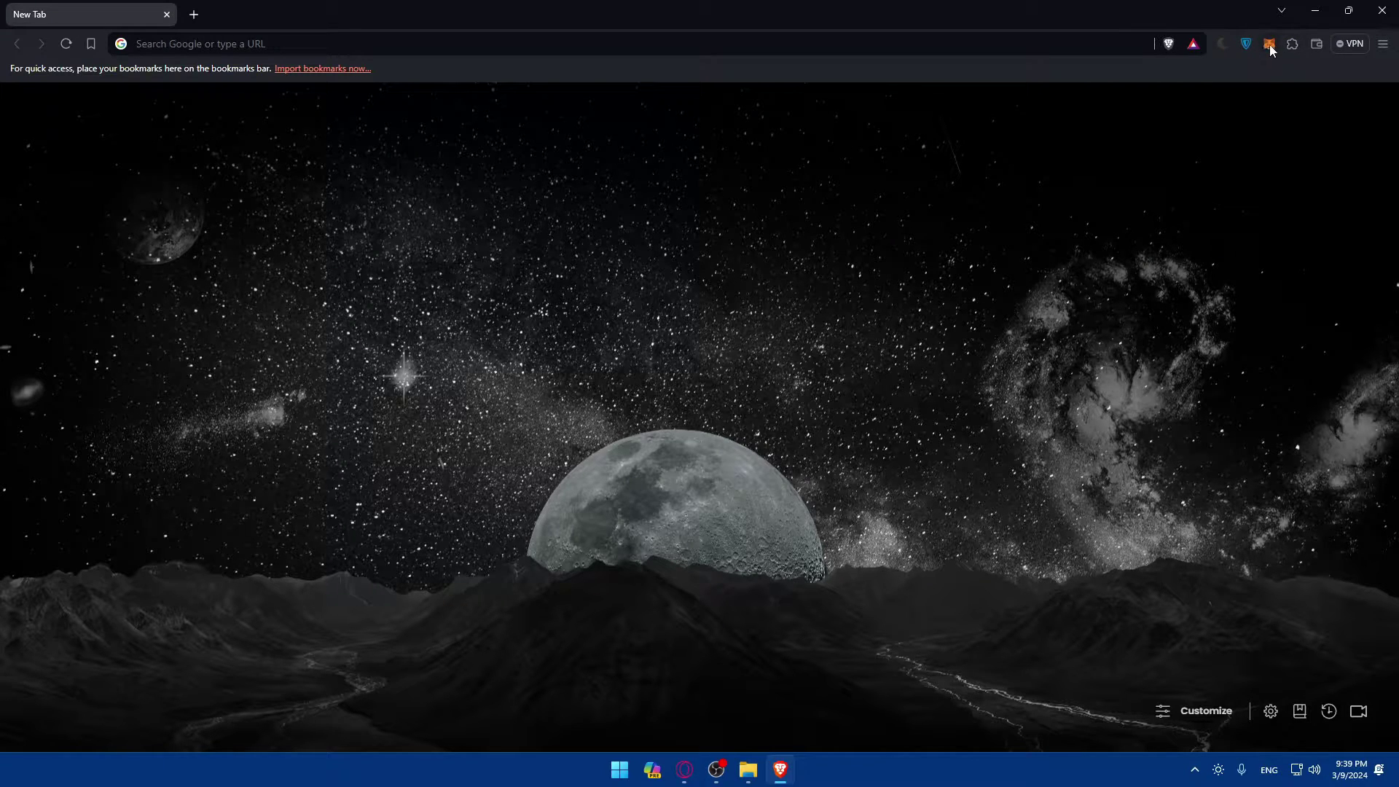
pyautogui.click(1269, 45)
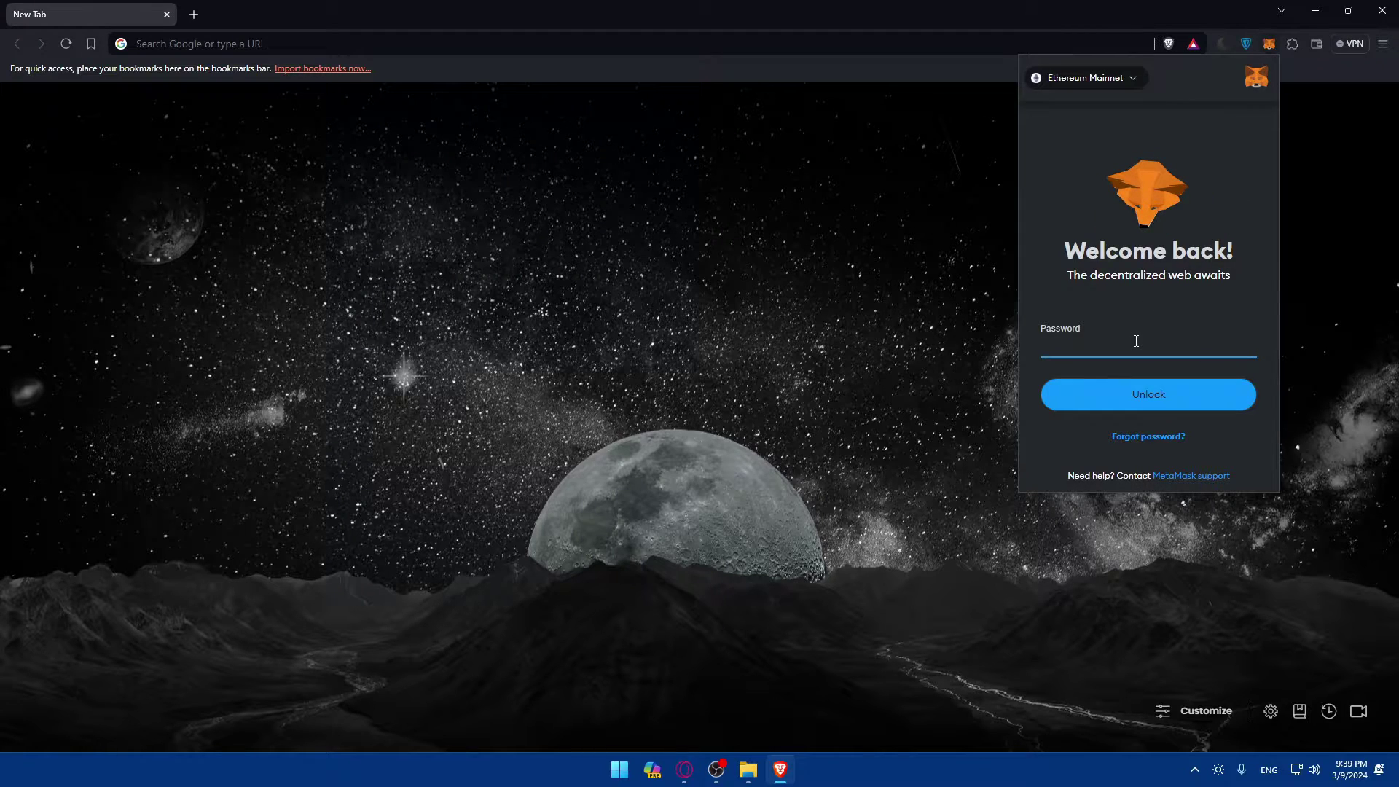
pyautogui.write('********')
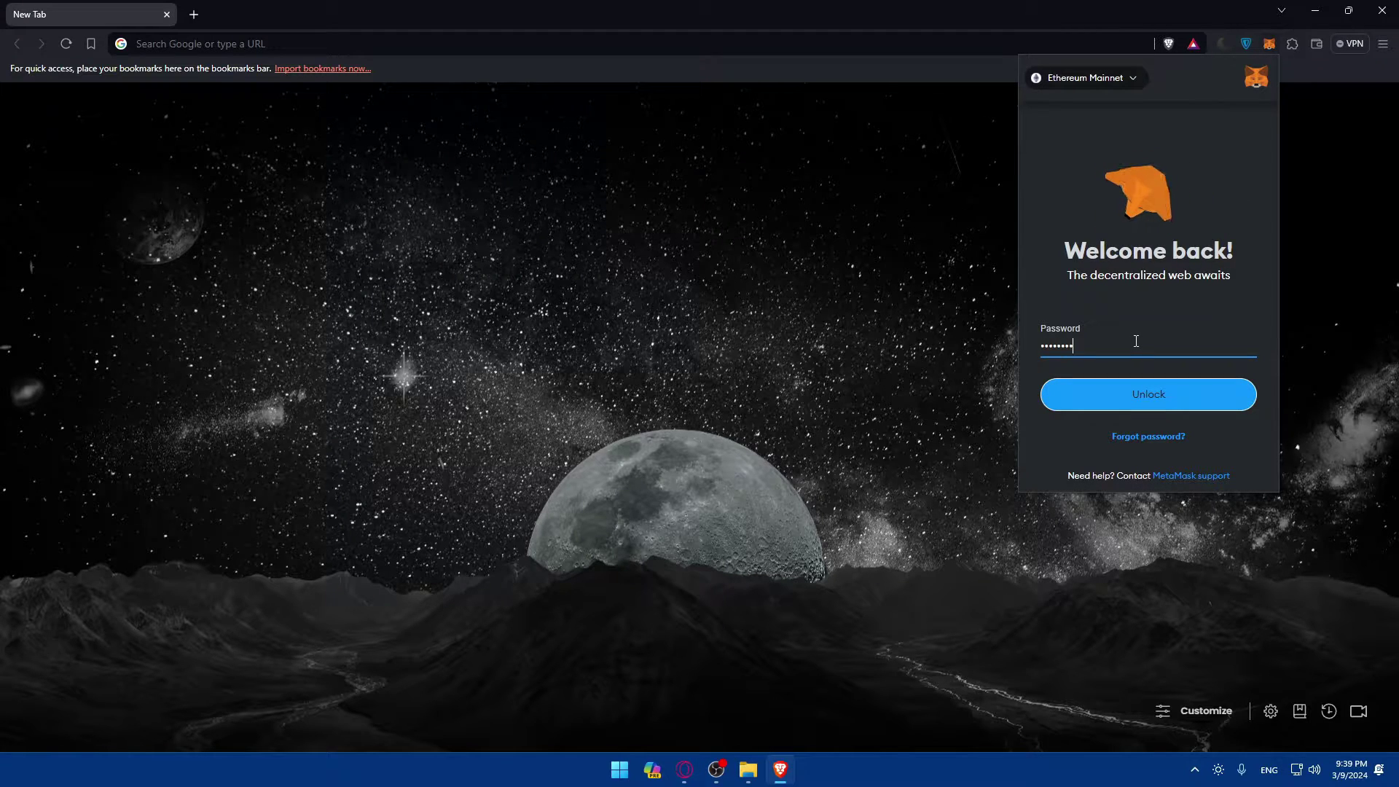
pyautogui.write('*')
pyautogui.click(1155, 396)
pyautogui.doubleClick(1115, 345)
pyautogui.write('*')
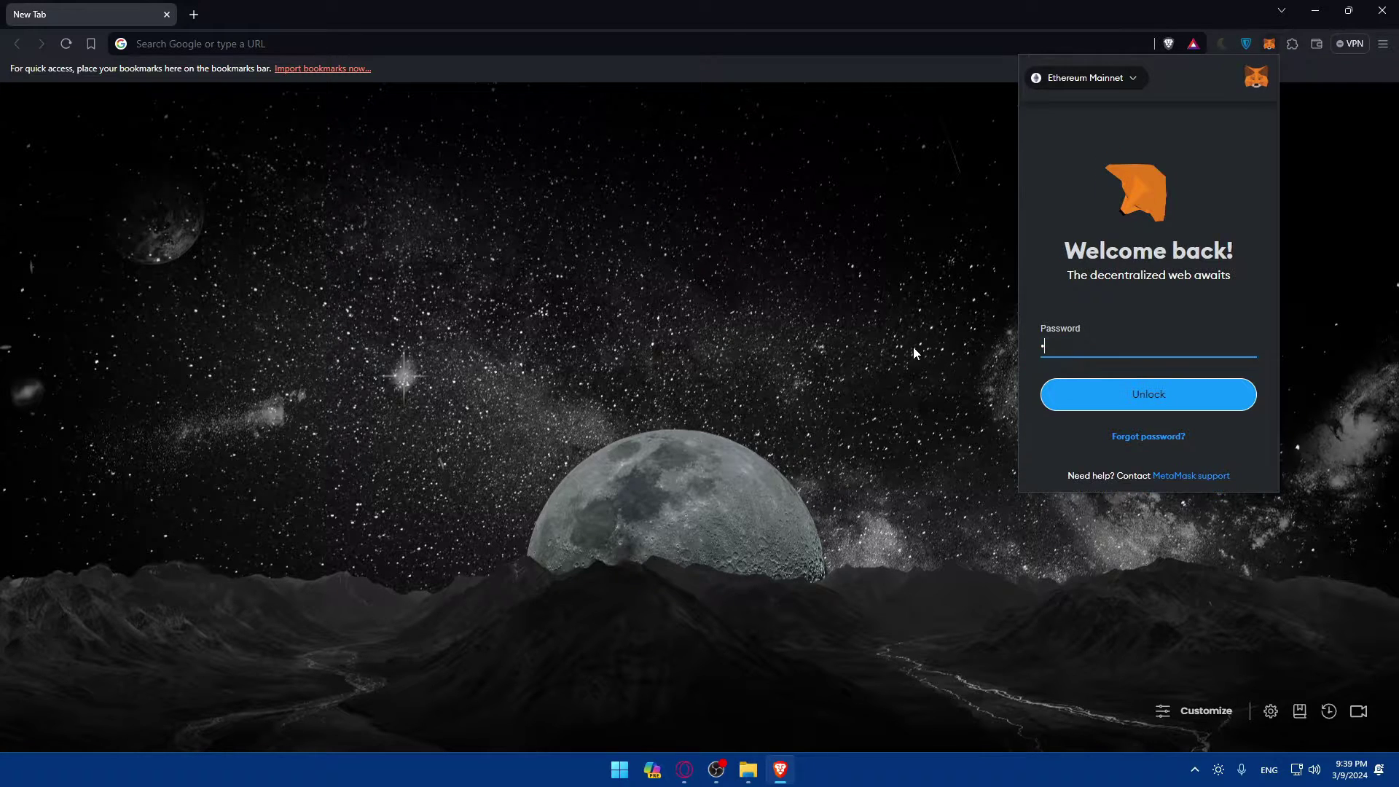
pyautogui.write('********')
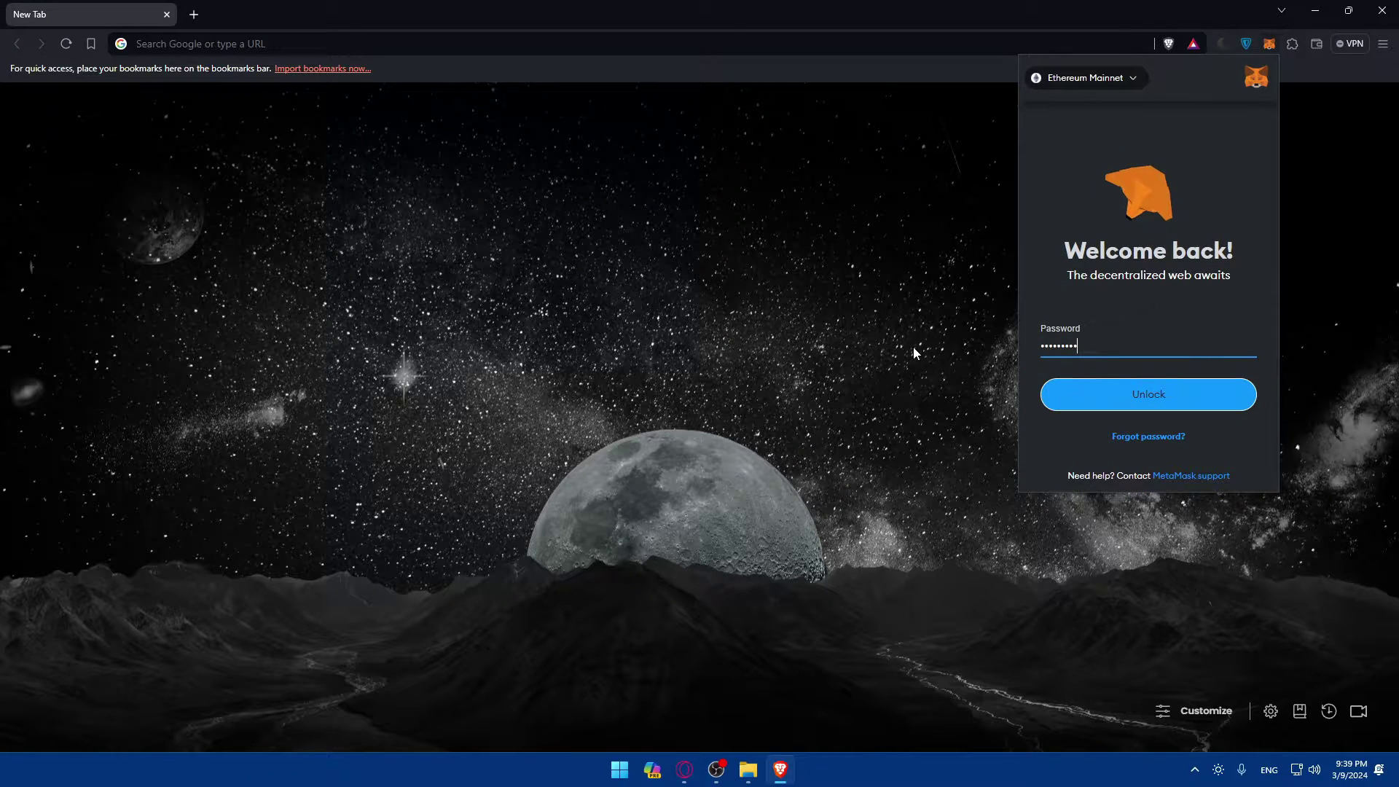
pyautogui.click(1101, 397)
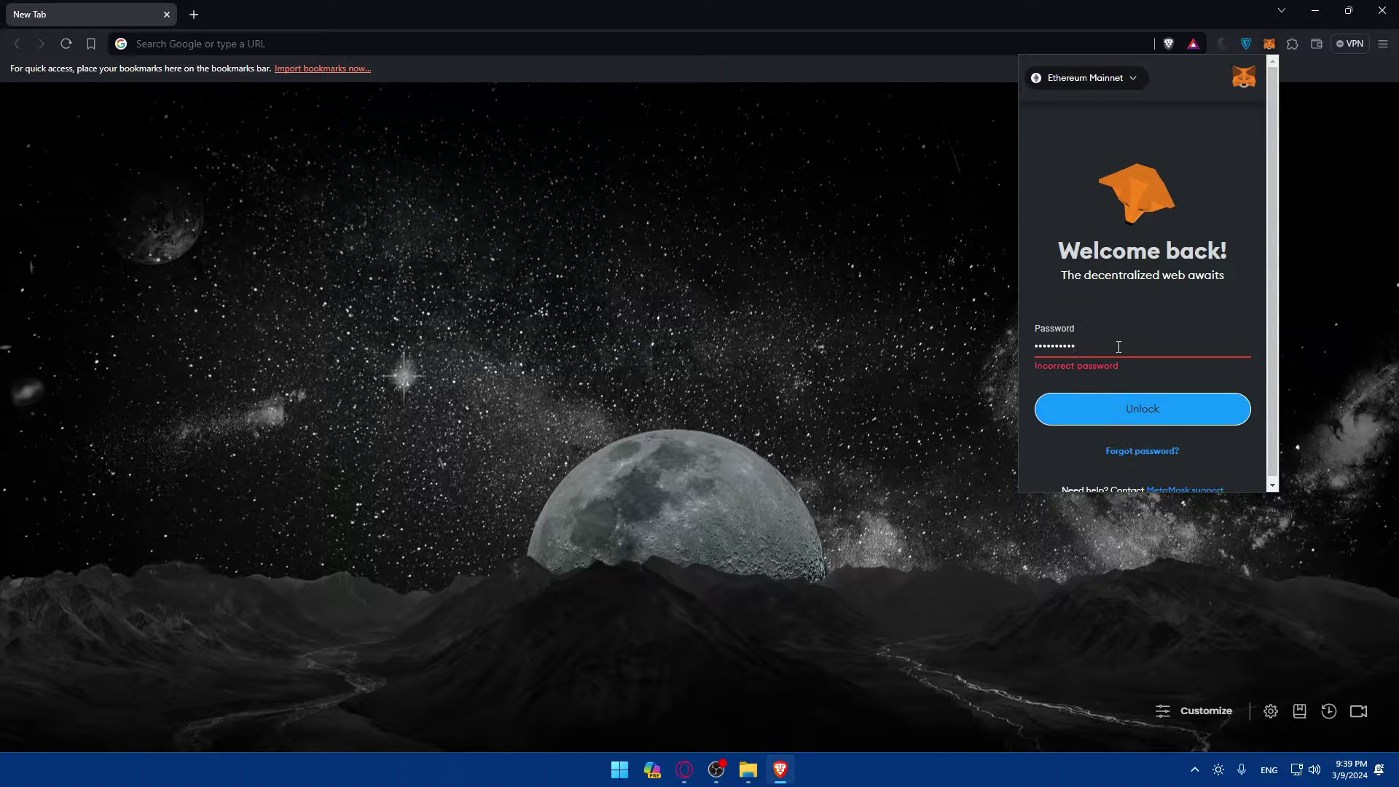
pyautogui.press('BackSpace')
pyautogui.write('*')
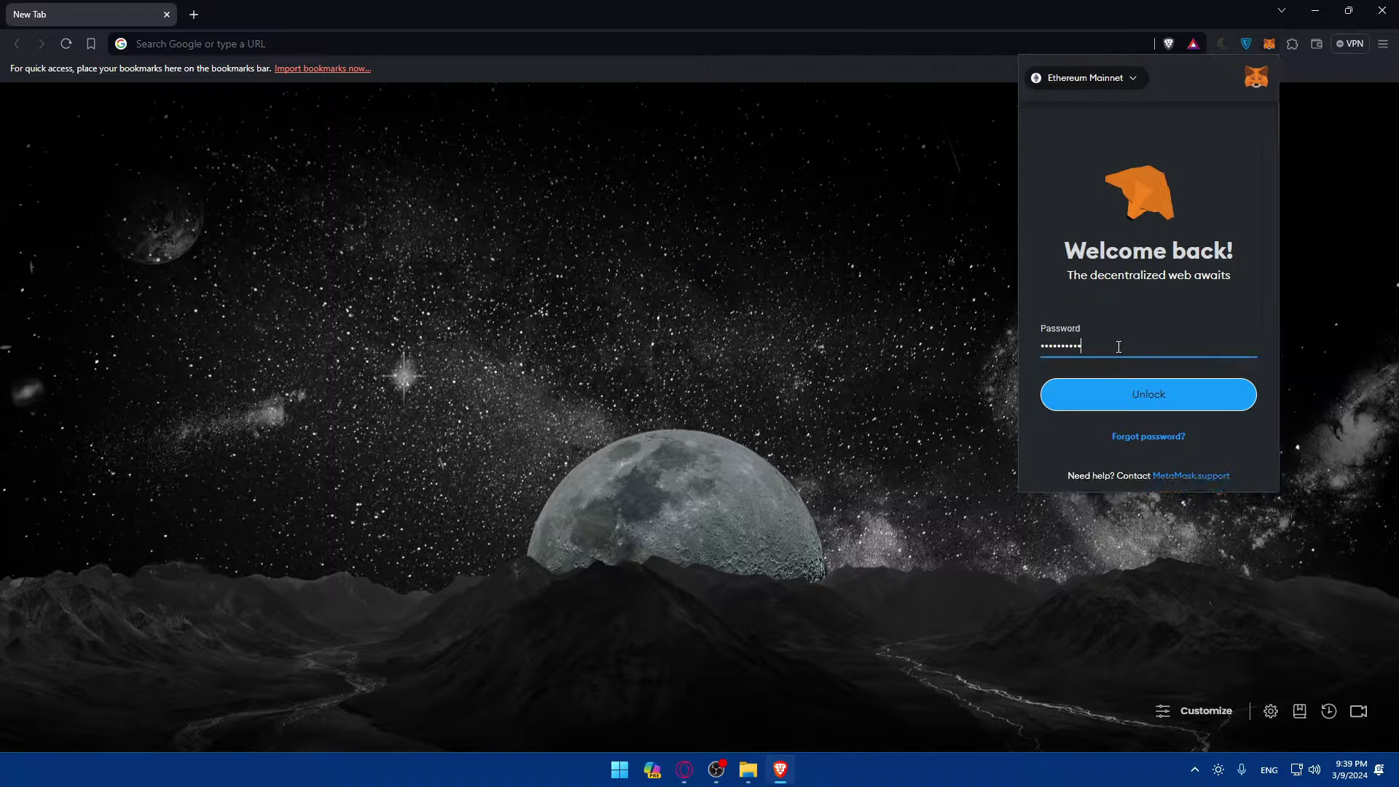
pyautogui.click(1138, 393)
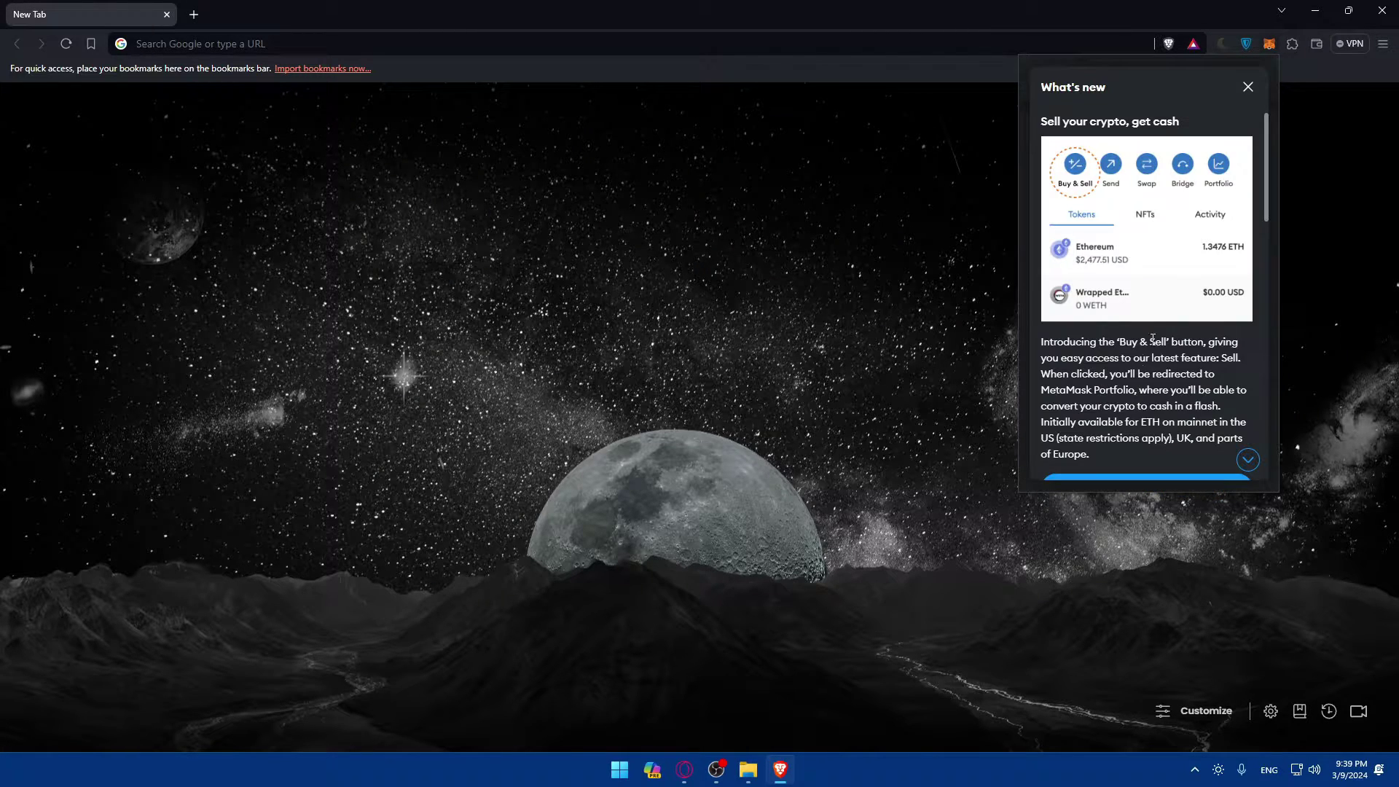
# - Skim the What's new announcement in the MetaMask wallet and dismiss it
pyautogui.scroll(-5, 1158, 332)
pyautogui.scroll(5, 1160, 334)
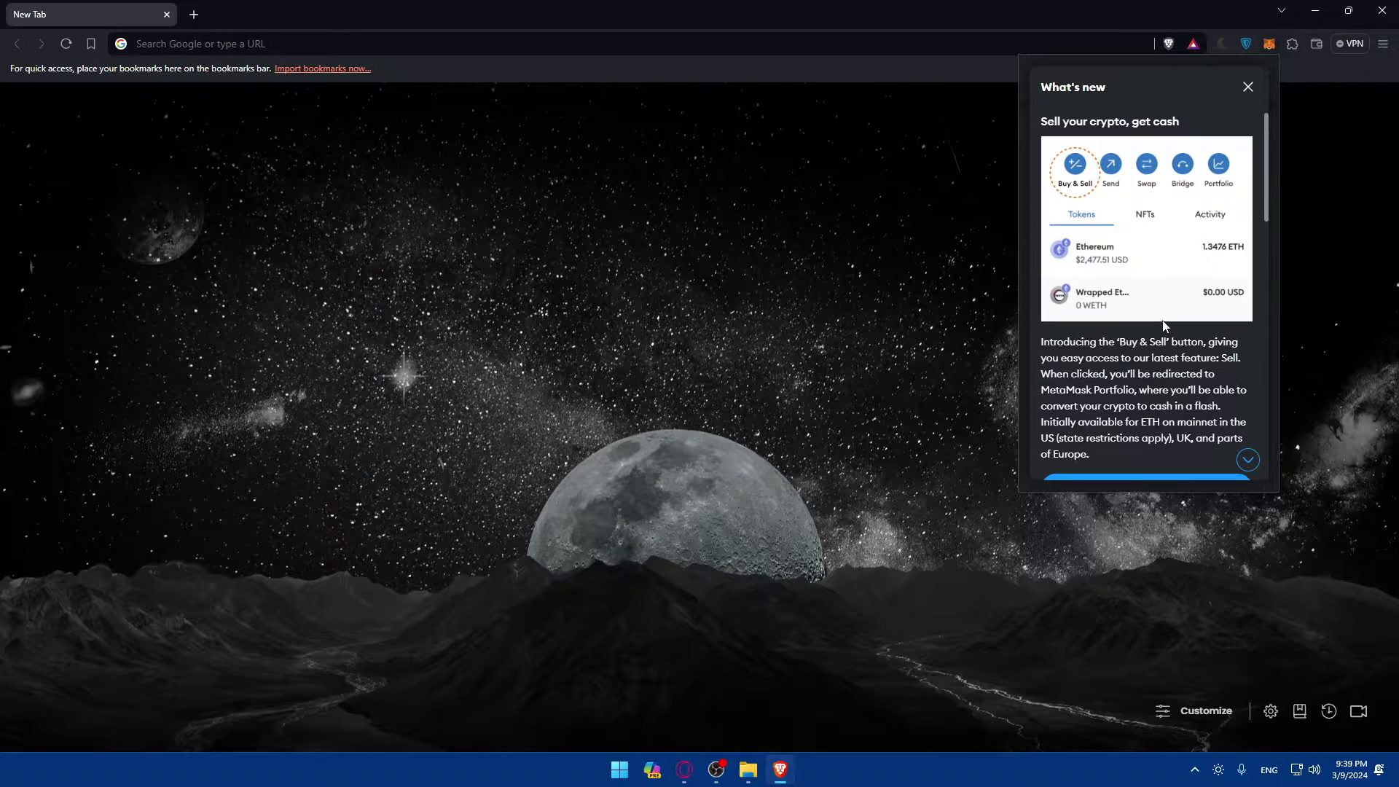
pyautogui.click(1249, 87)
pyautogui.click(1159, 373)
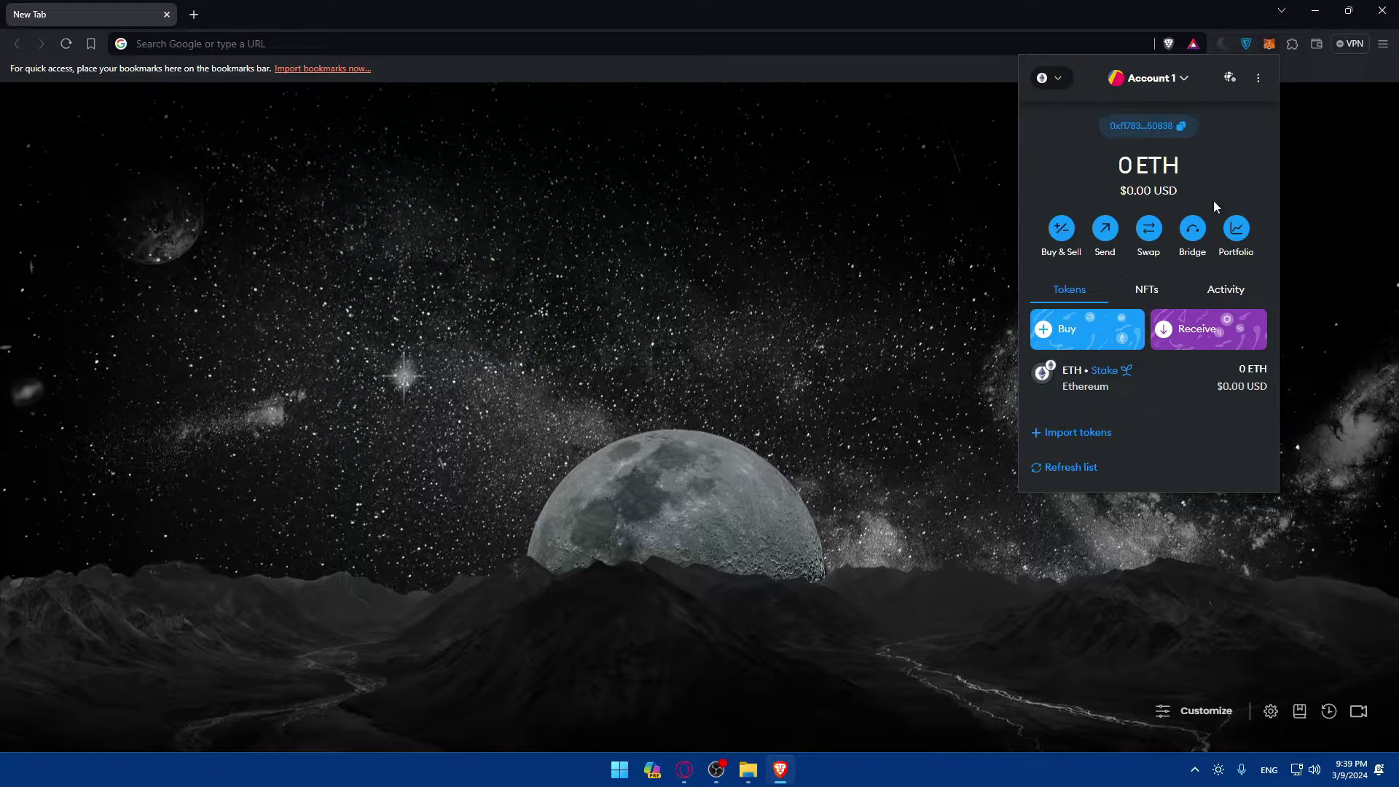
pyautogui.click(186, 45)
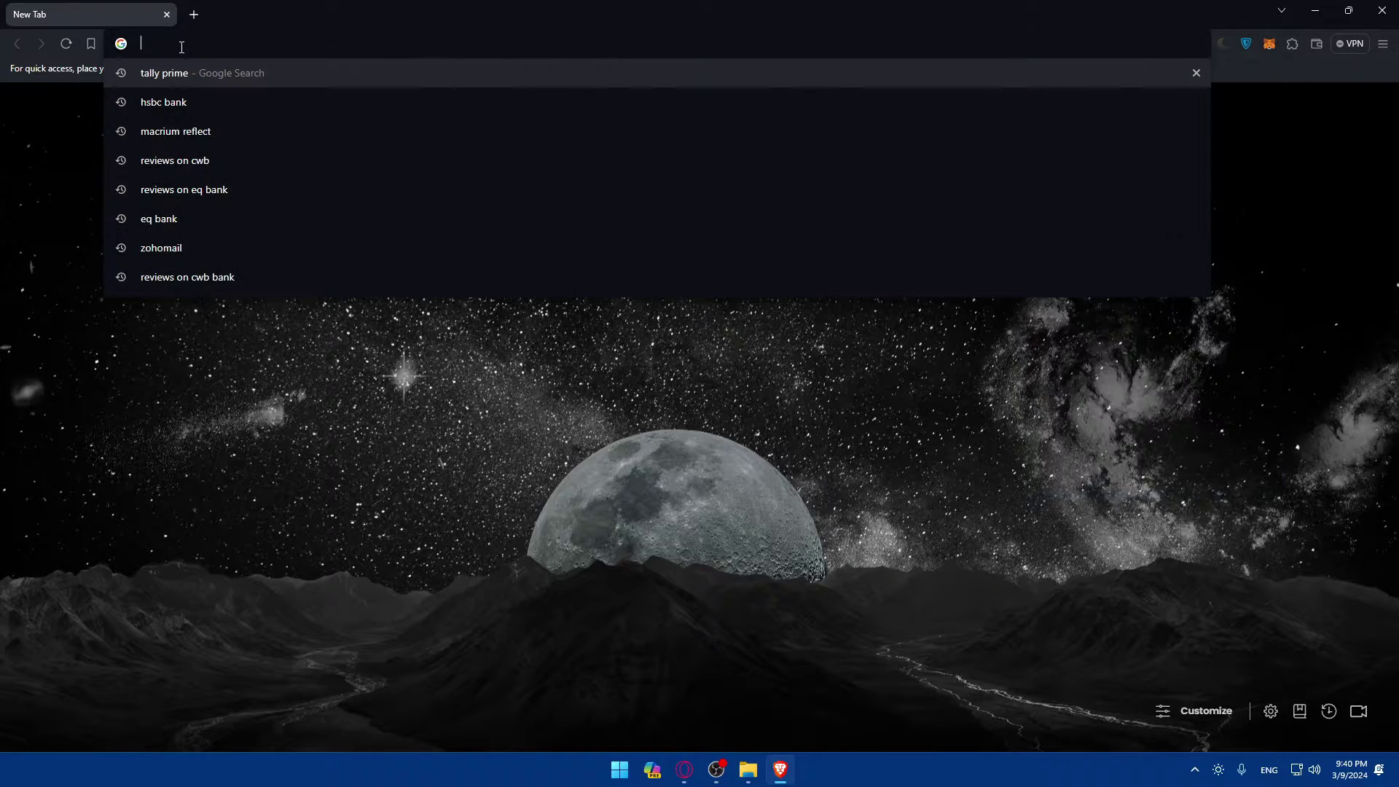
pyautogui.press('Escape')
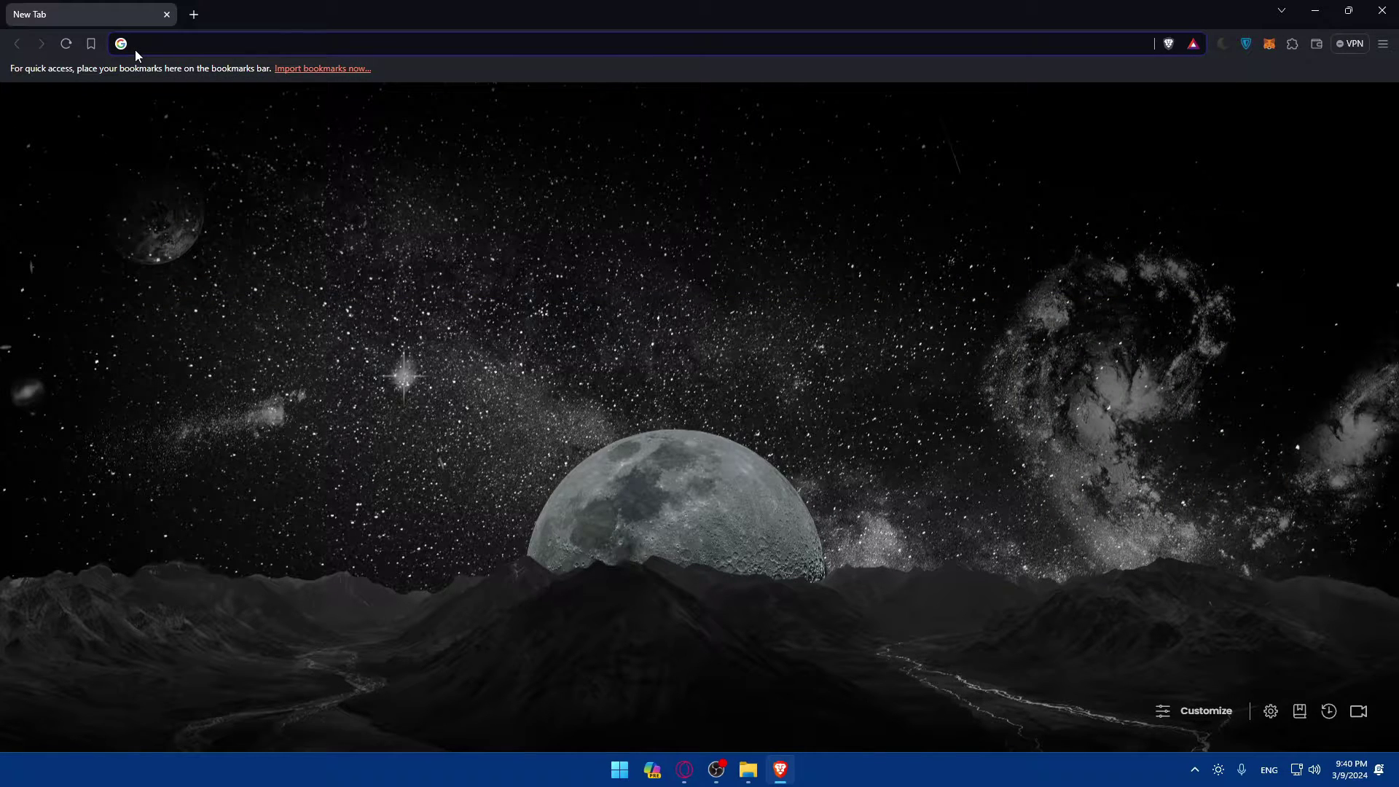
pyautogui.click(112, 67)
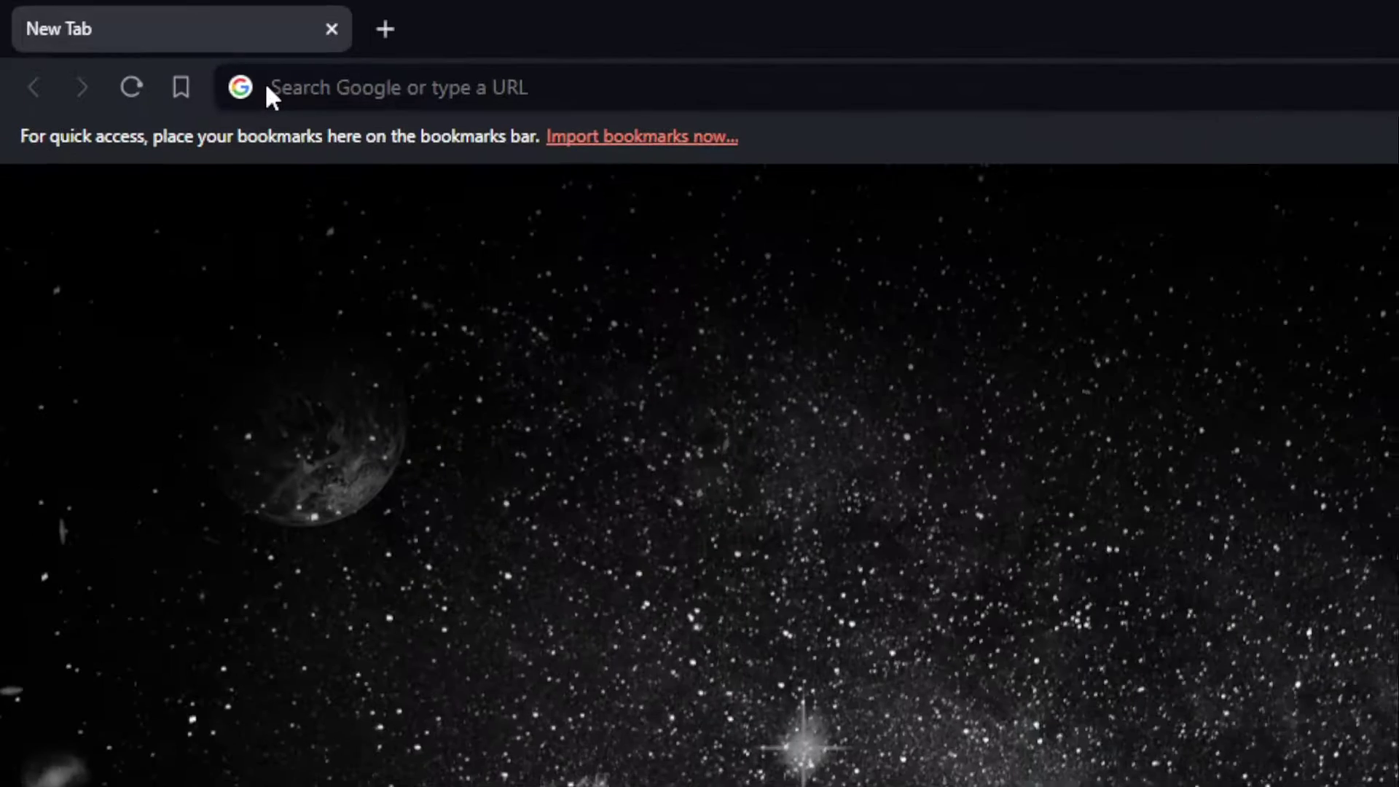
# - Search Google for "extensions" and open the Chrome Web Store result
pyautogui.click(177, 38)
pyautogui.write('extensions')
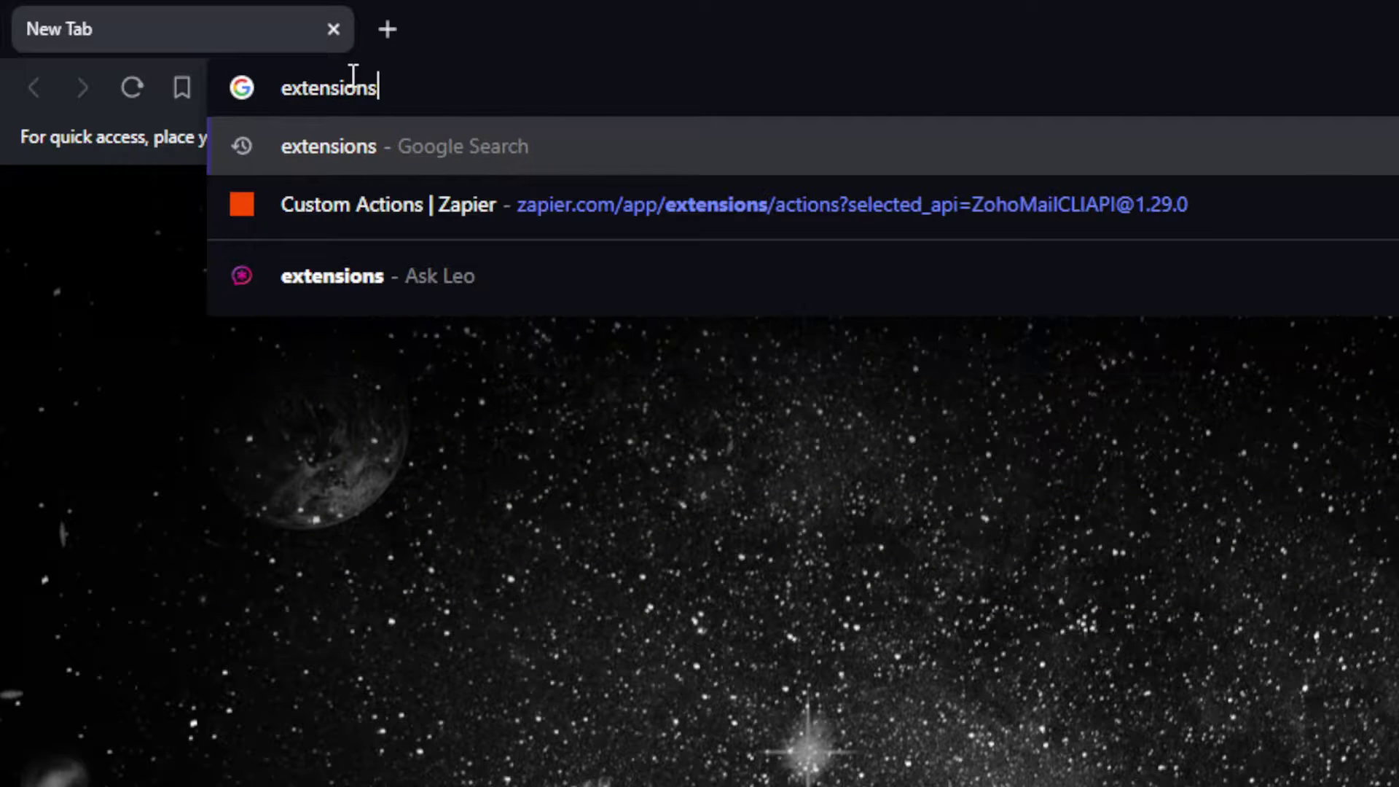
pyautogui.press('Return')
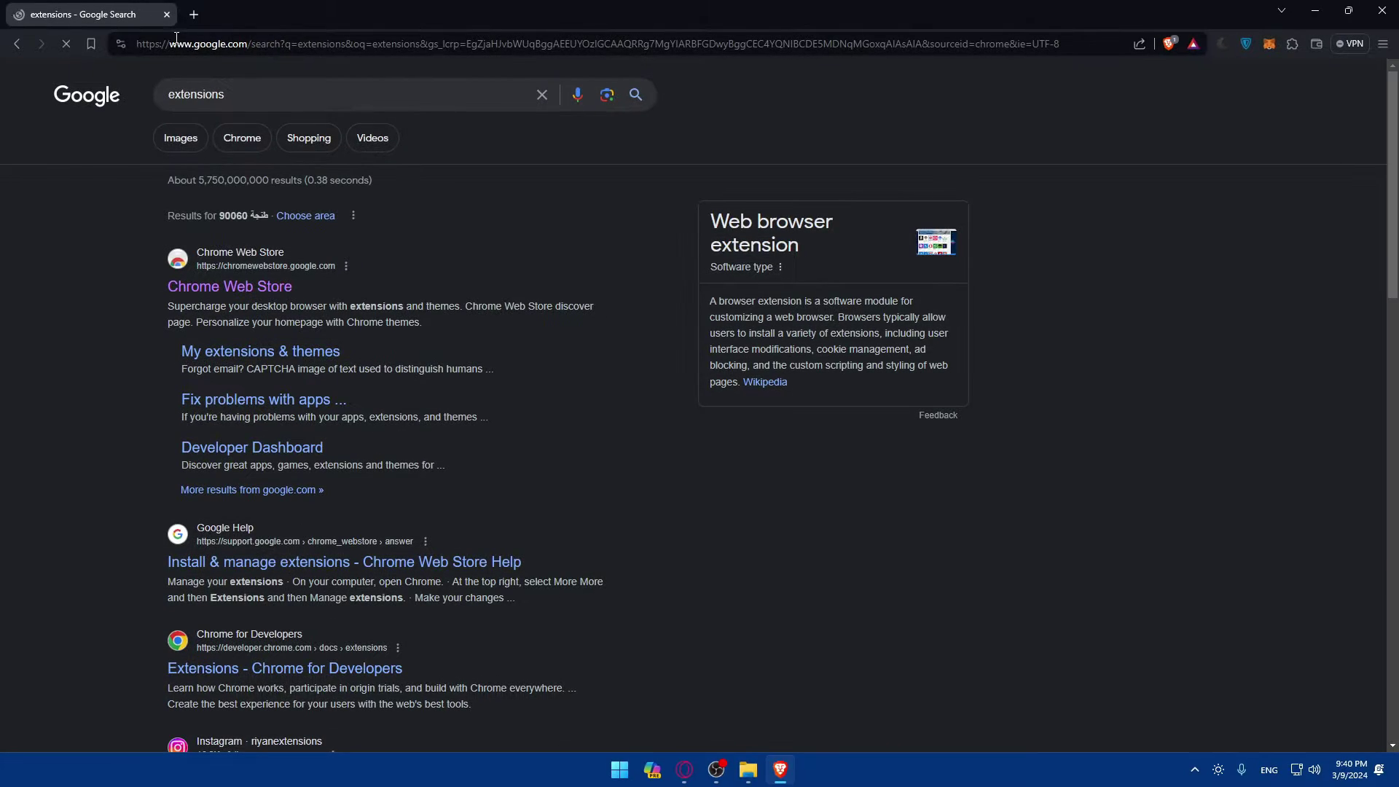
pyautogui.click(208, 287)
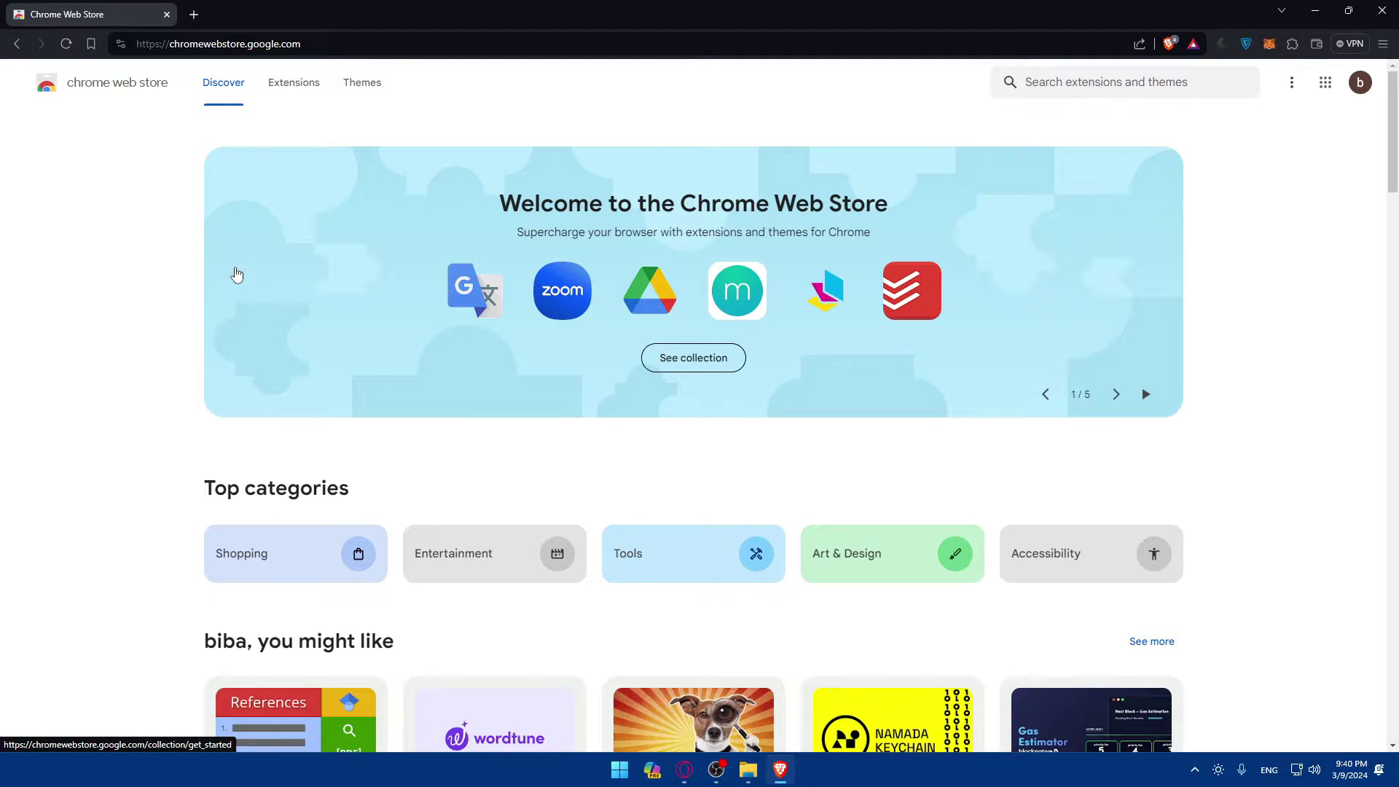
# - Search the Chrome Web Store for "metamask" and open the official MetaMask extension's page
pyautogui.click(1103, 89)
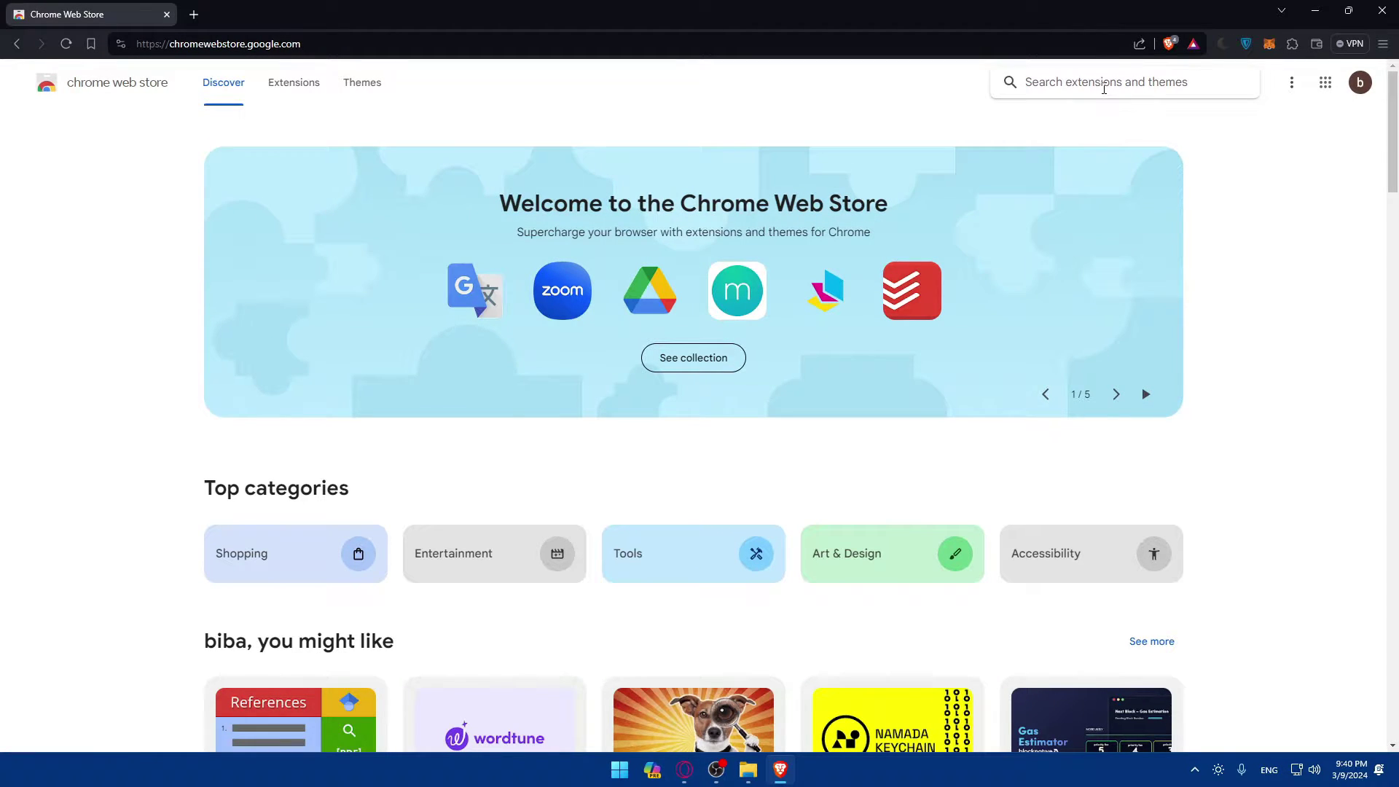
pyautogui.write('metamas')
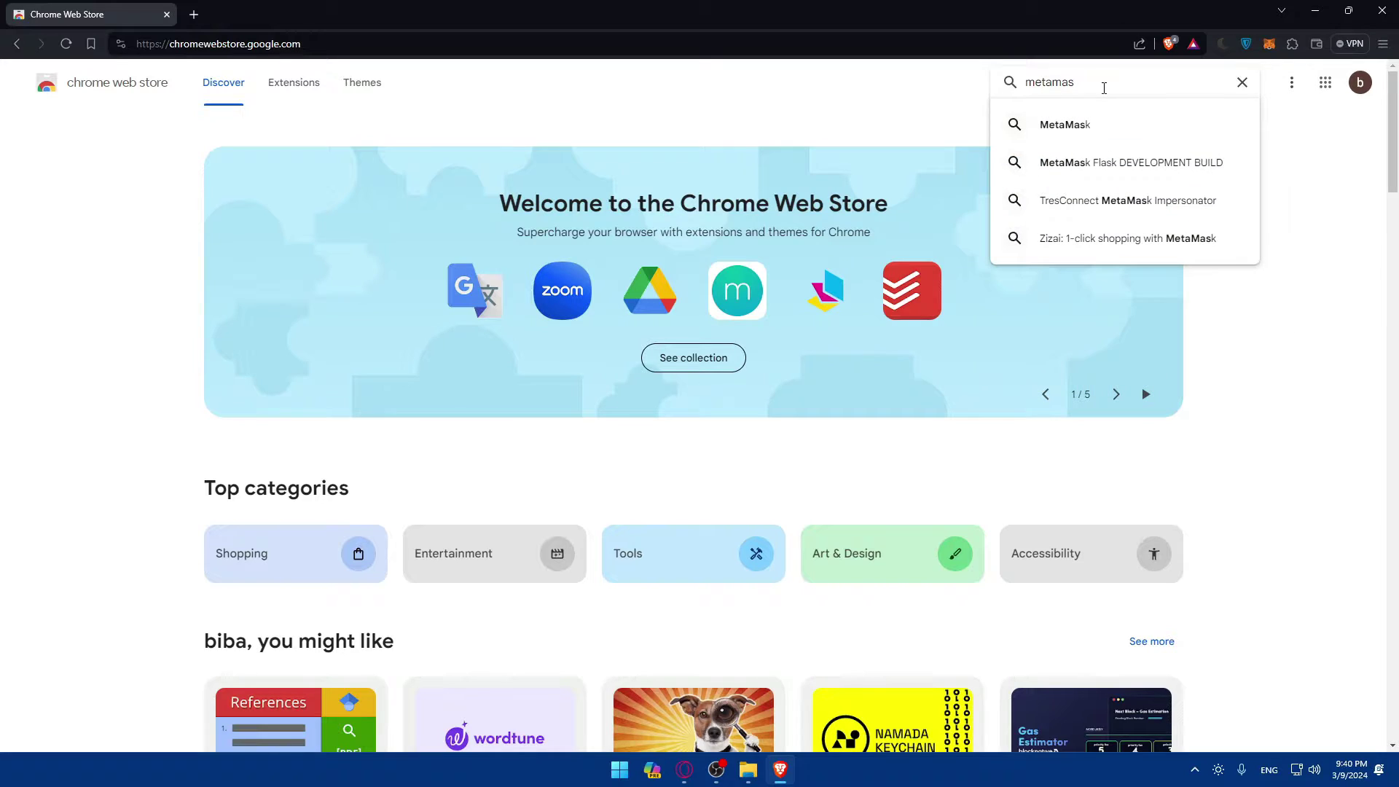
pyautogui.write('k')
pyautogui.press('Return')
pyautogui.click(748, 168)
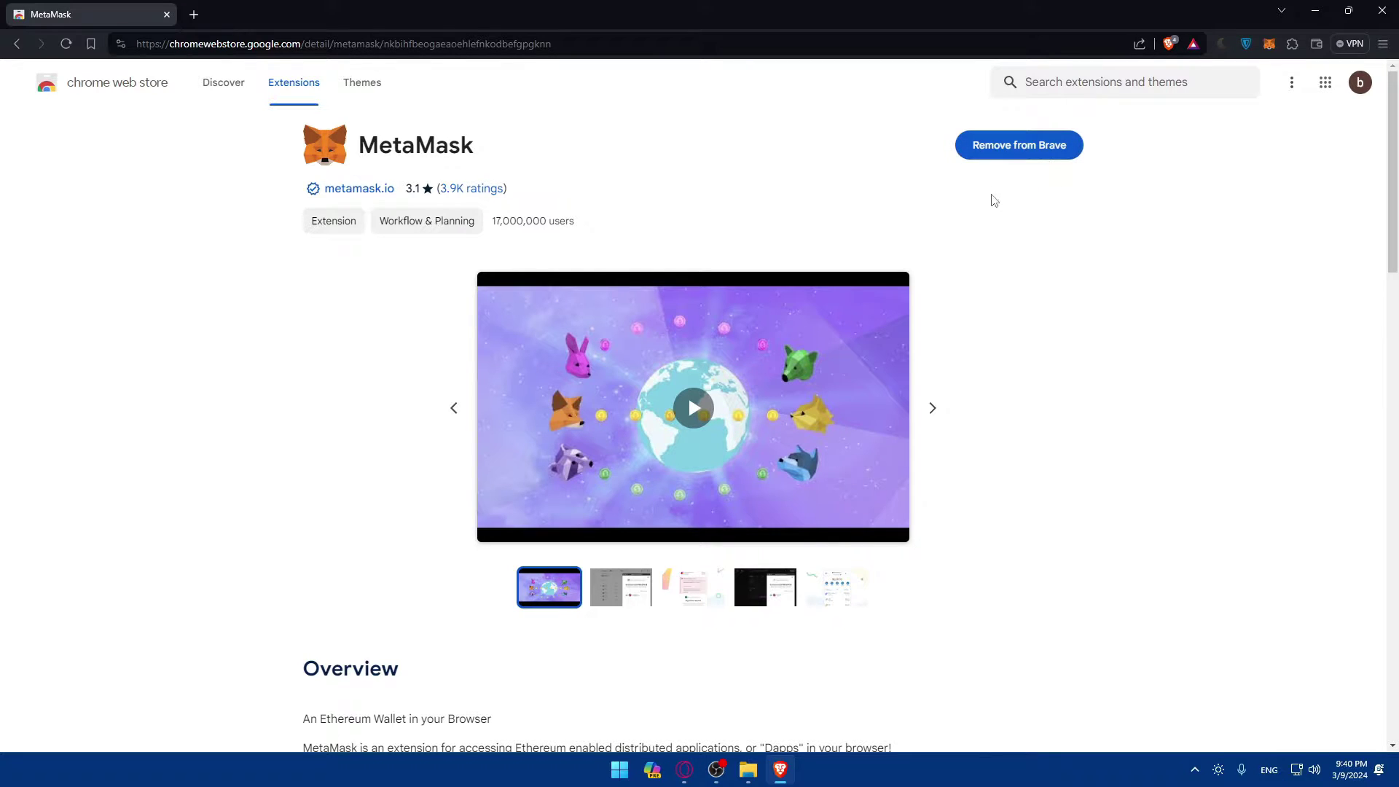
# - View the store page of MetaMask Flask DEVELOPMENT BUILD and return to the search results
pyautogui.hotkey('alt', 'Left')
pyautogui.click(572, 330)
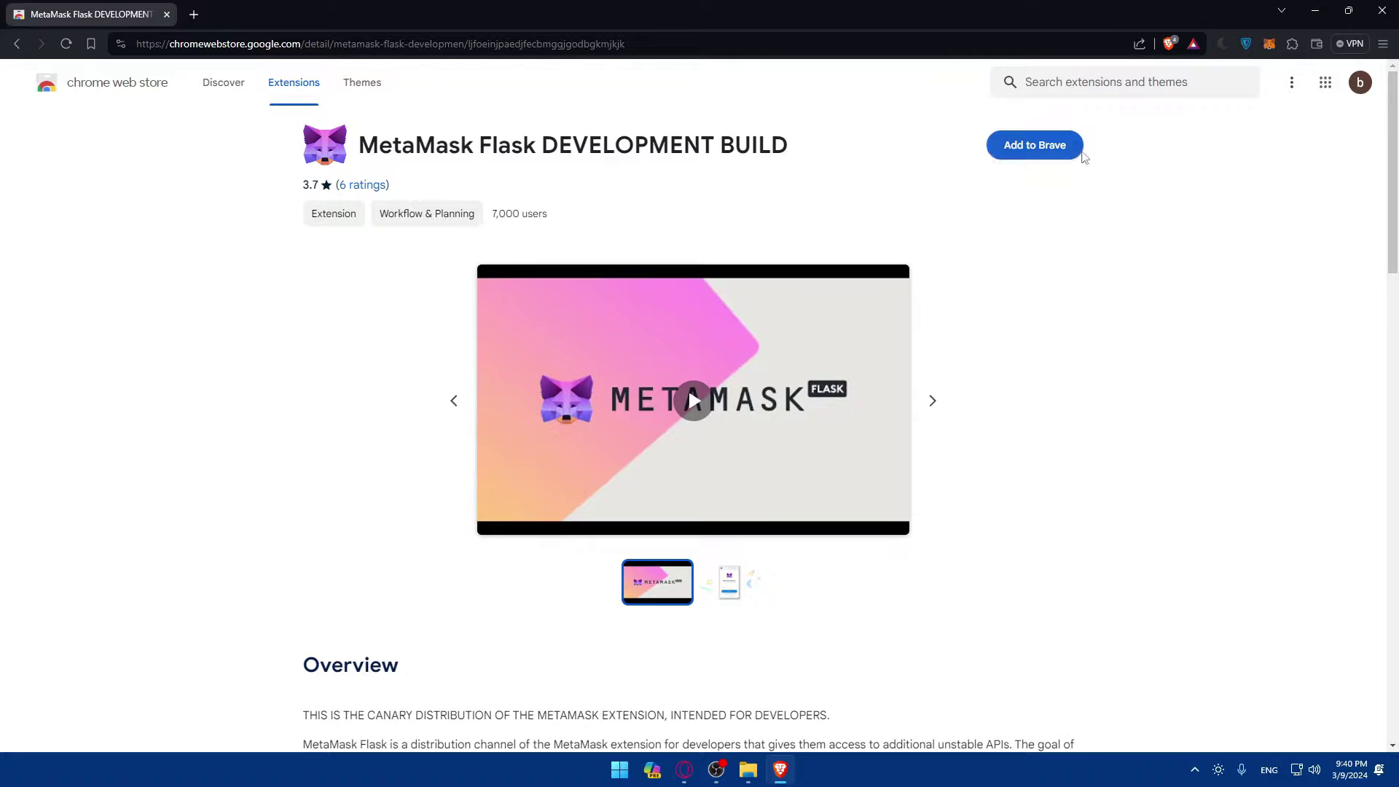
pyautogui.hotkey('alt', 'Left')
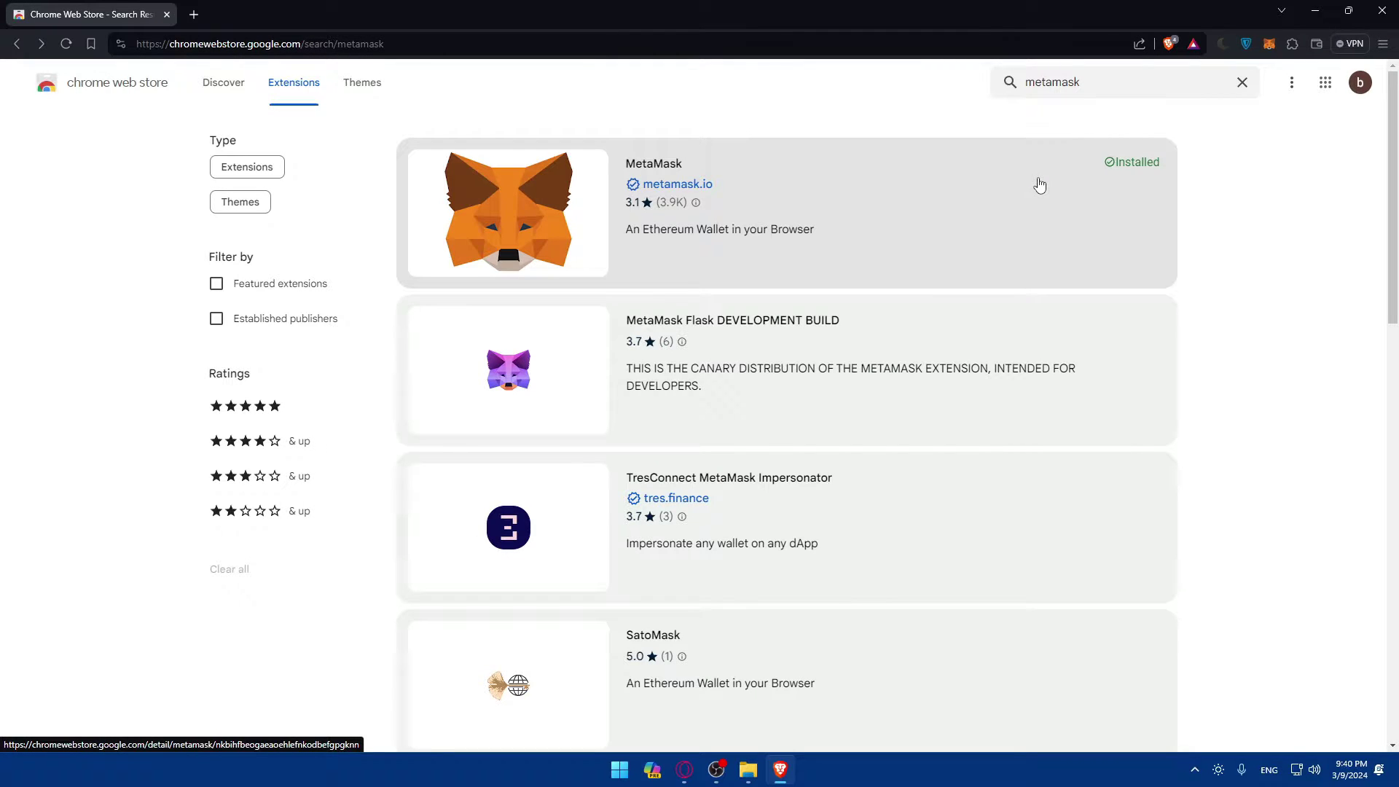
# - Check the installed extensions, then reopen the MetaMask wallet and dismiss its What's new announcement
pyautogui.click(1292, 43)
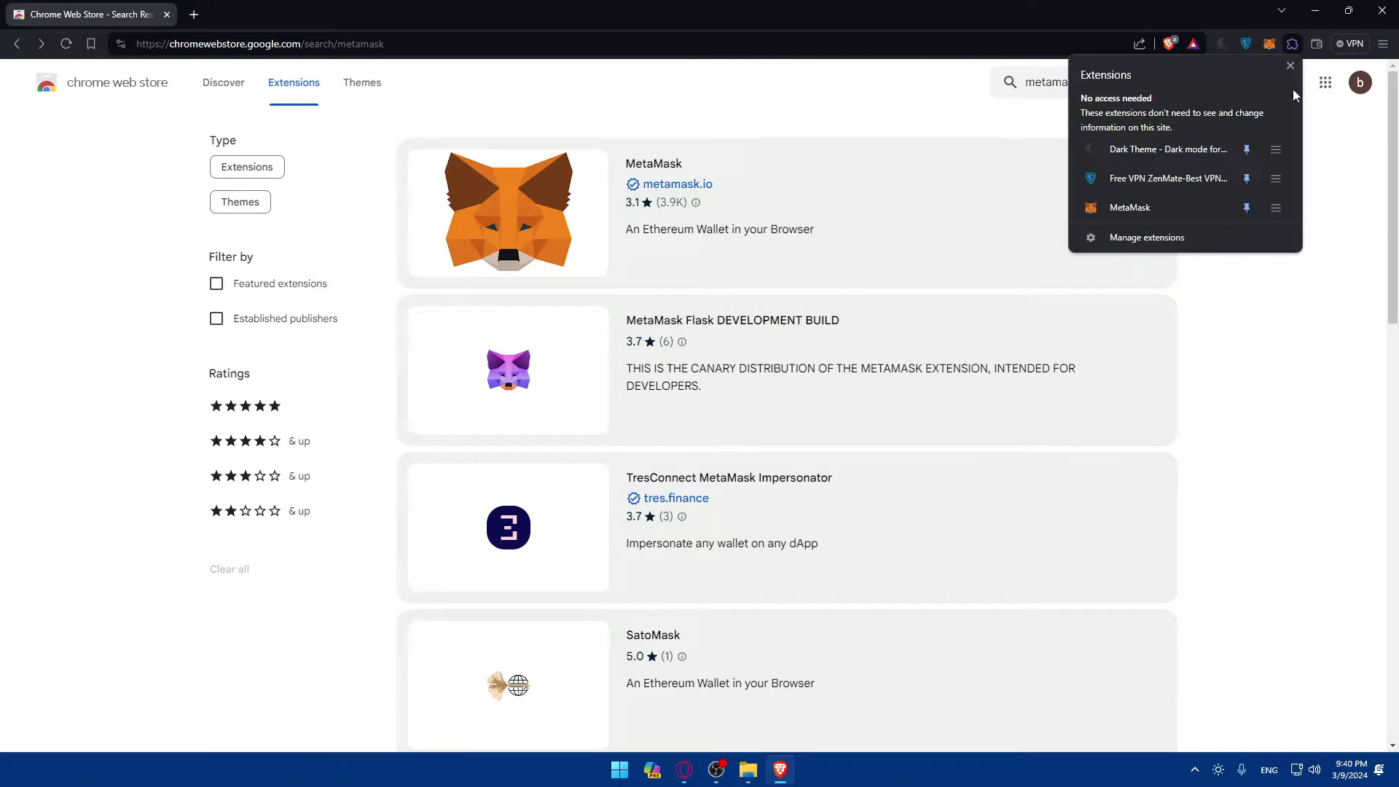
pyautogui.click(1268, 48)
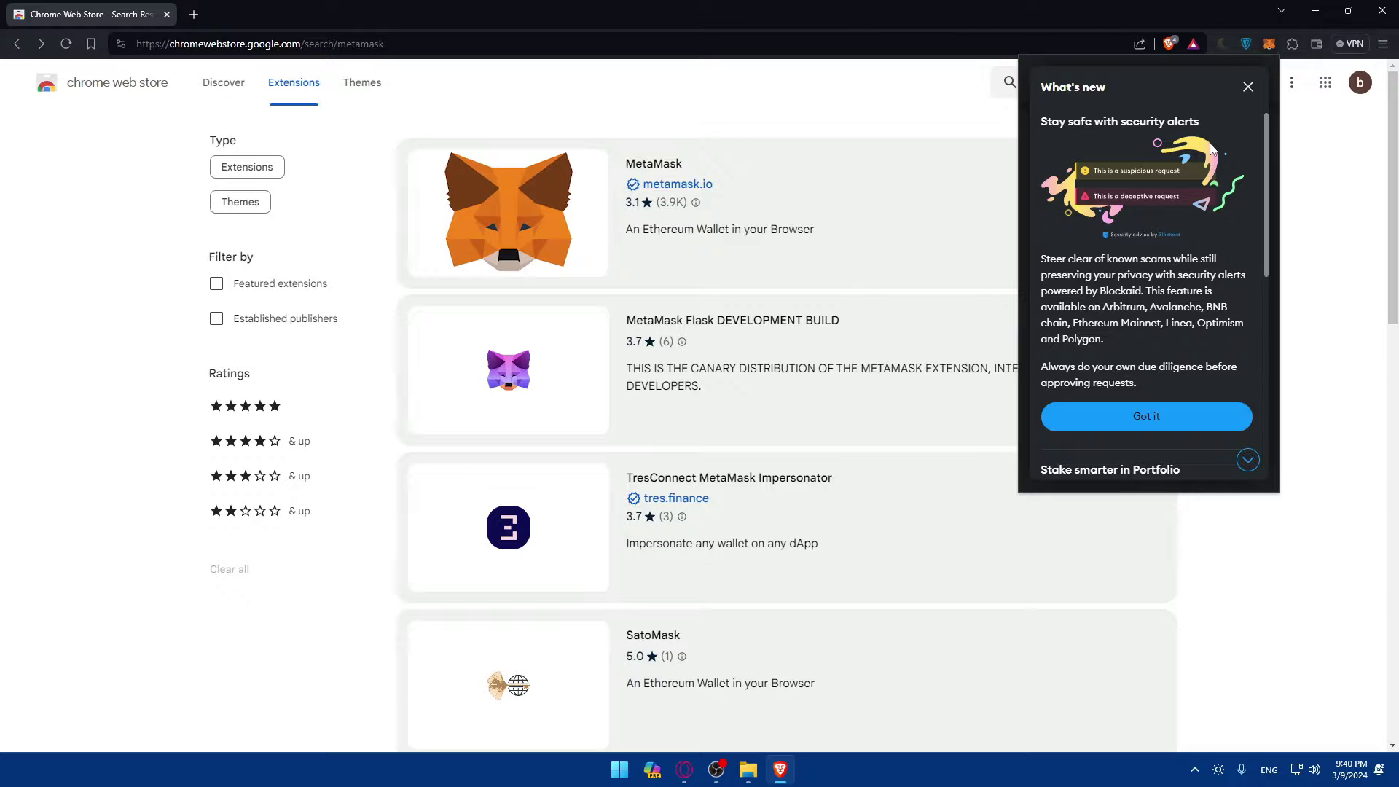
pyautogui.click(1247, 87)
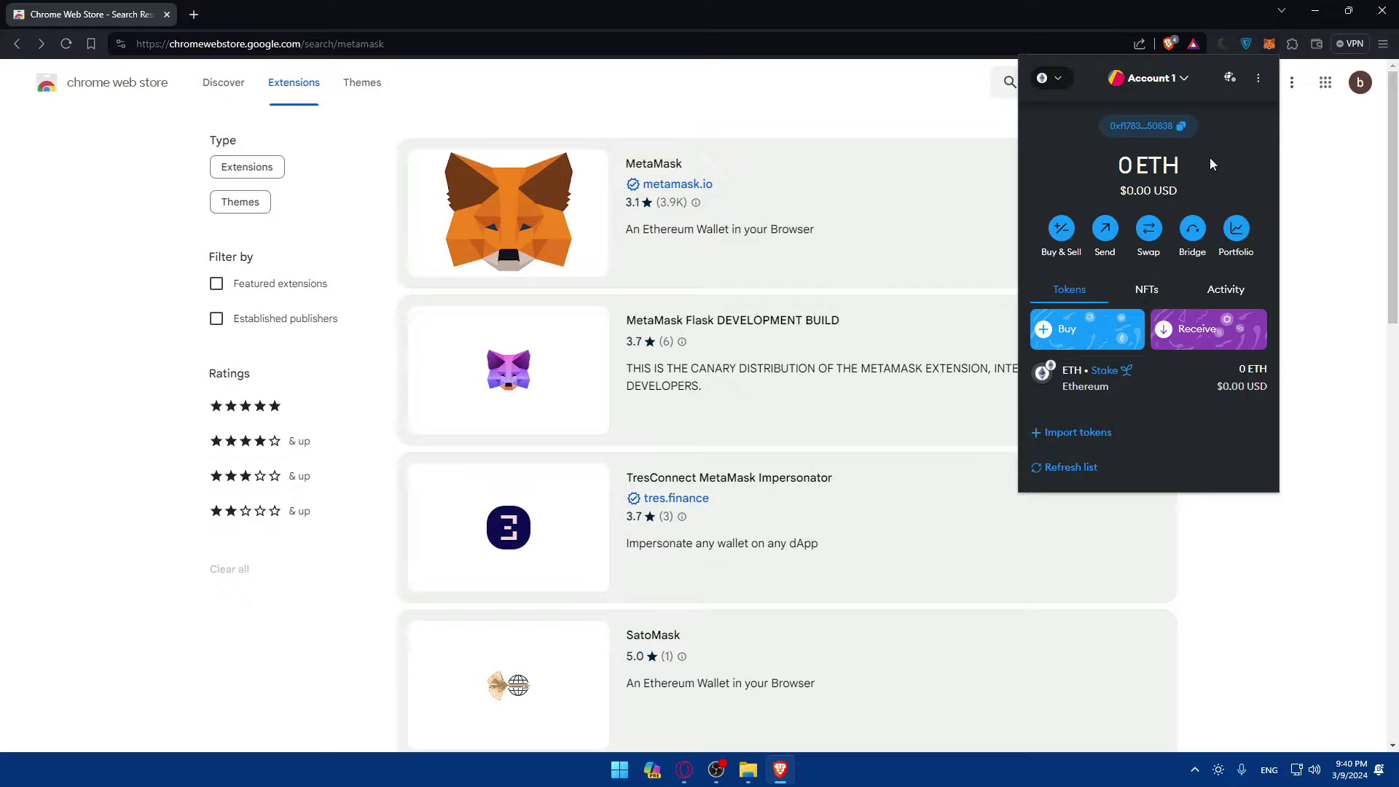
# - Replace the Chrome Web Store tab with a new one and load bitget.com in it
pyautogui.click(193, 15)
pyautogui.click(167, 15)
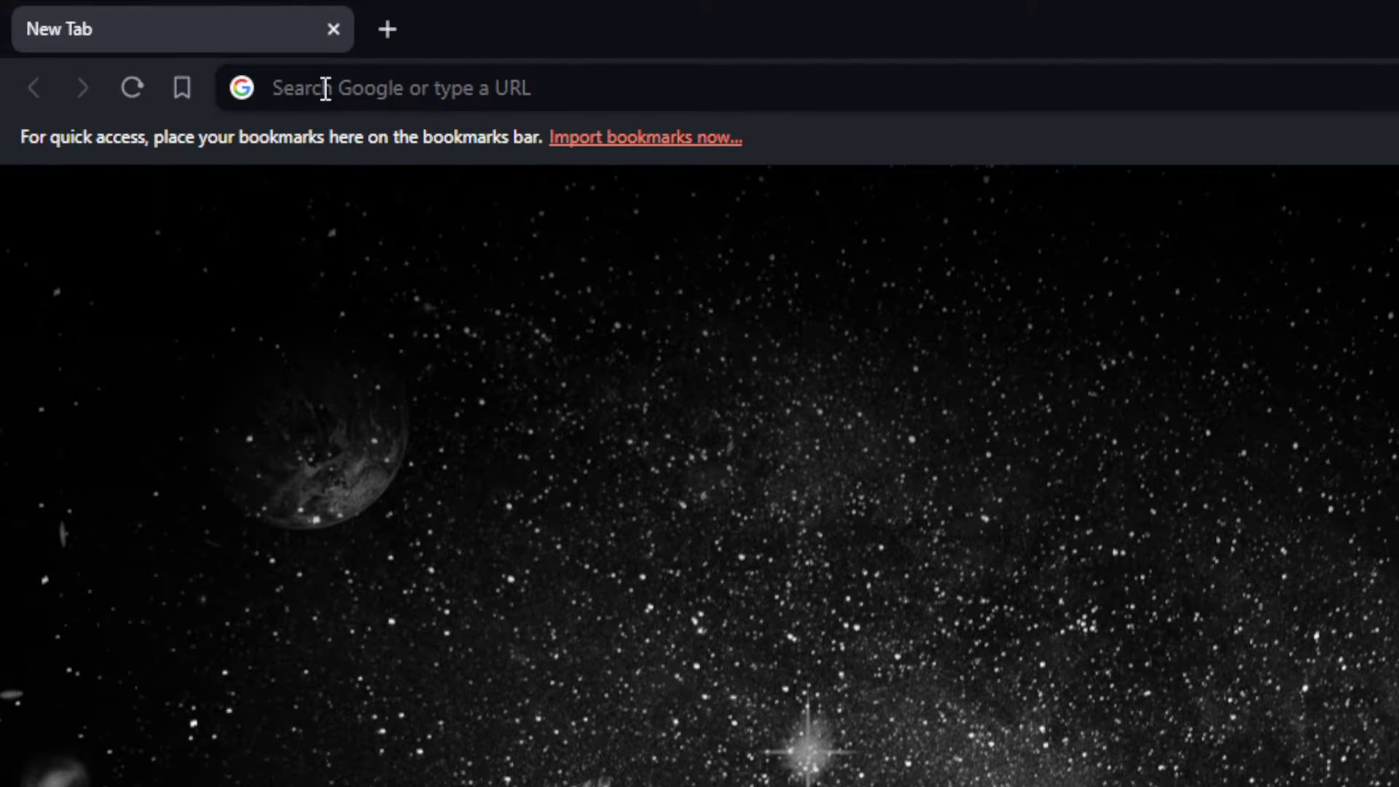
pyautogui.click(326, 89)
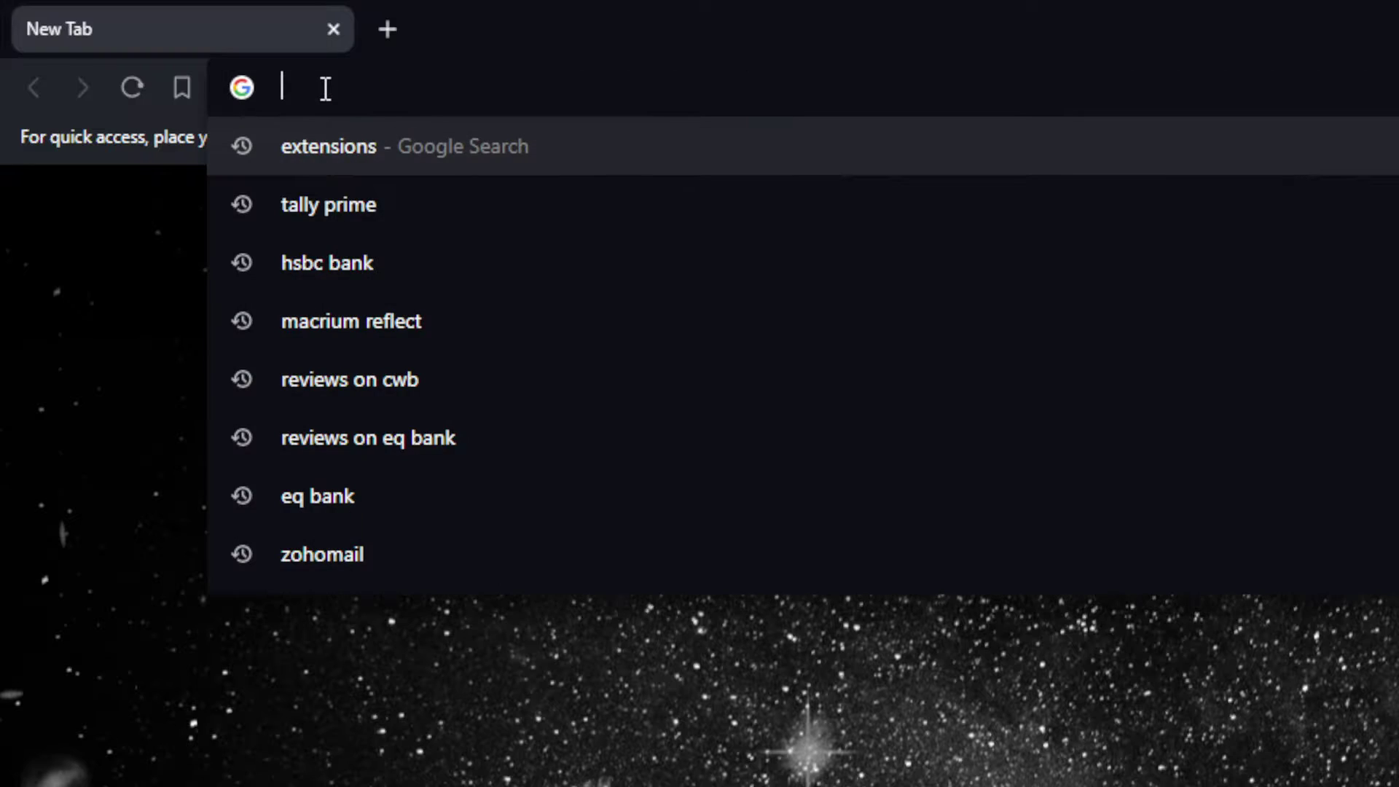
pyautogui.write('be')
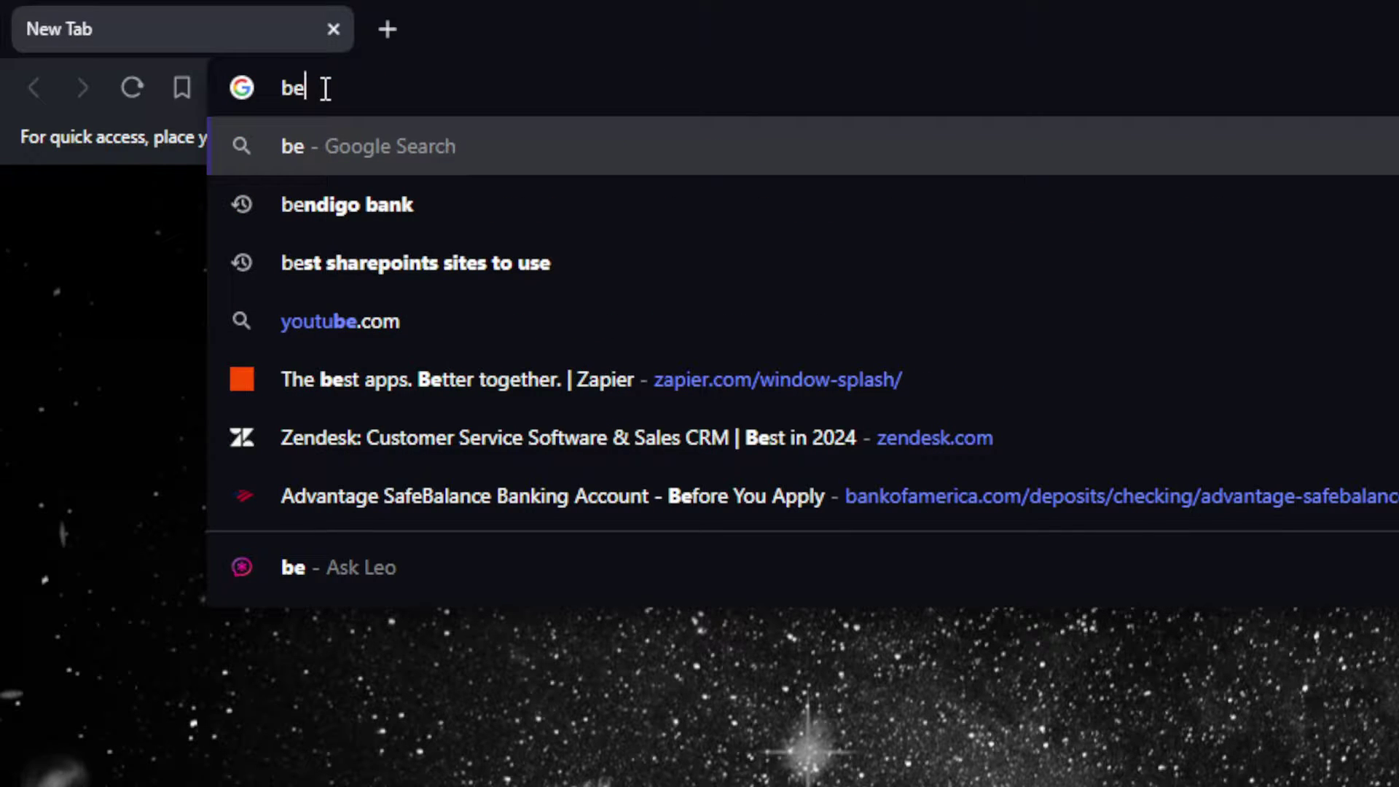
pyautogui.write('t')
pyautogui.press('BackSpace')
pyautogui.press('BackSpace')
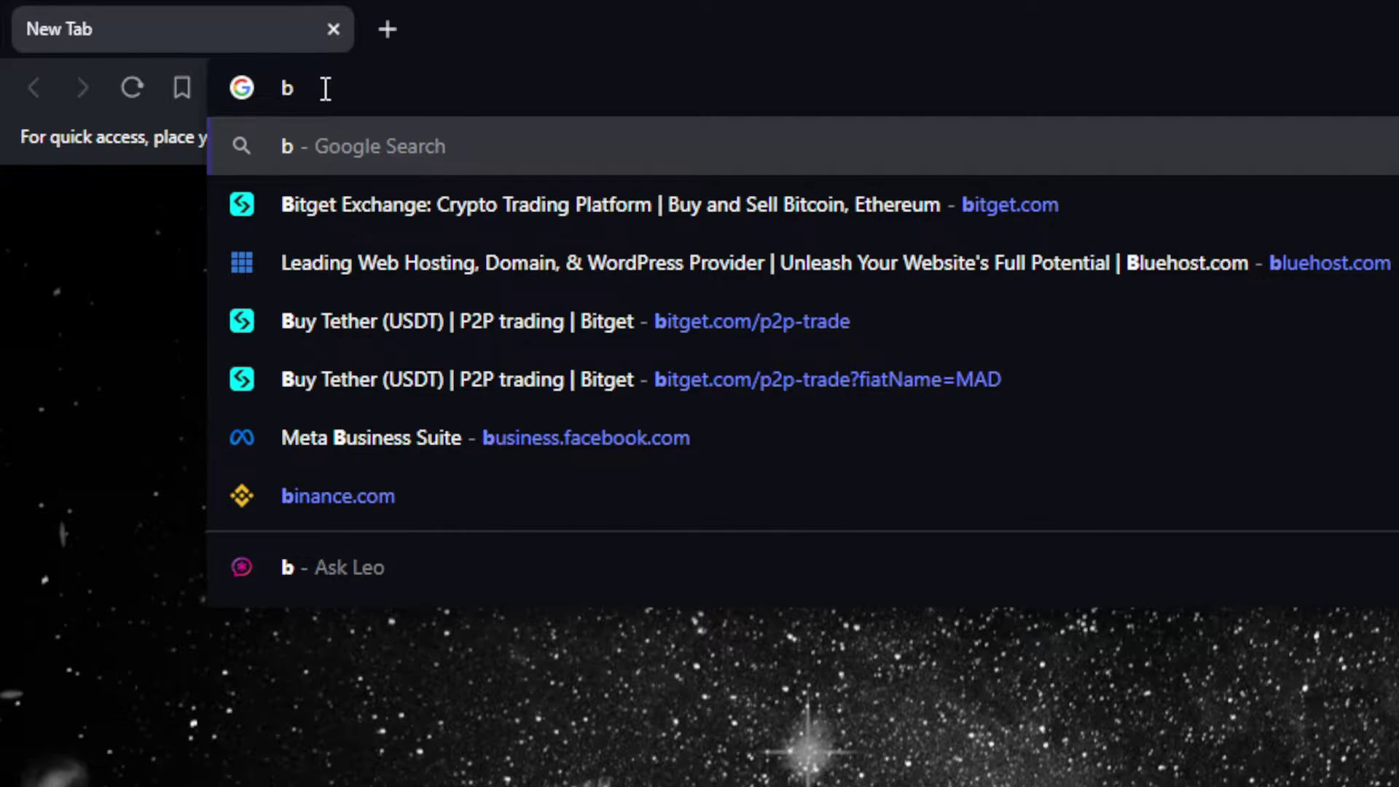
pyautogui.write('itget.com')
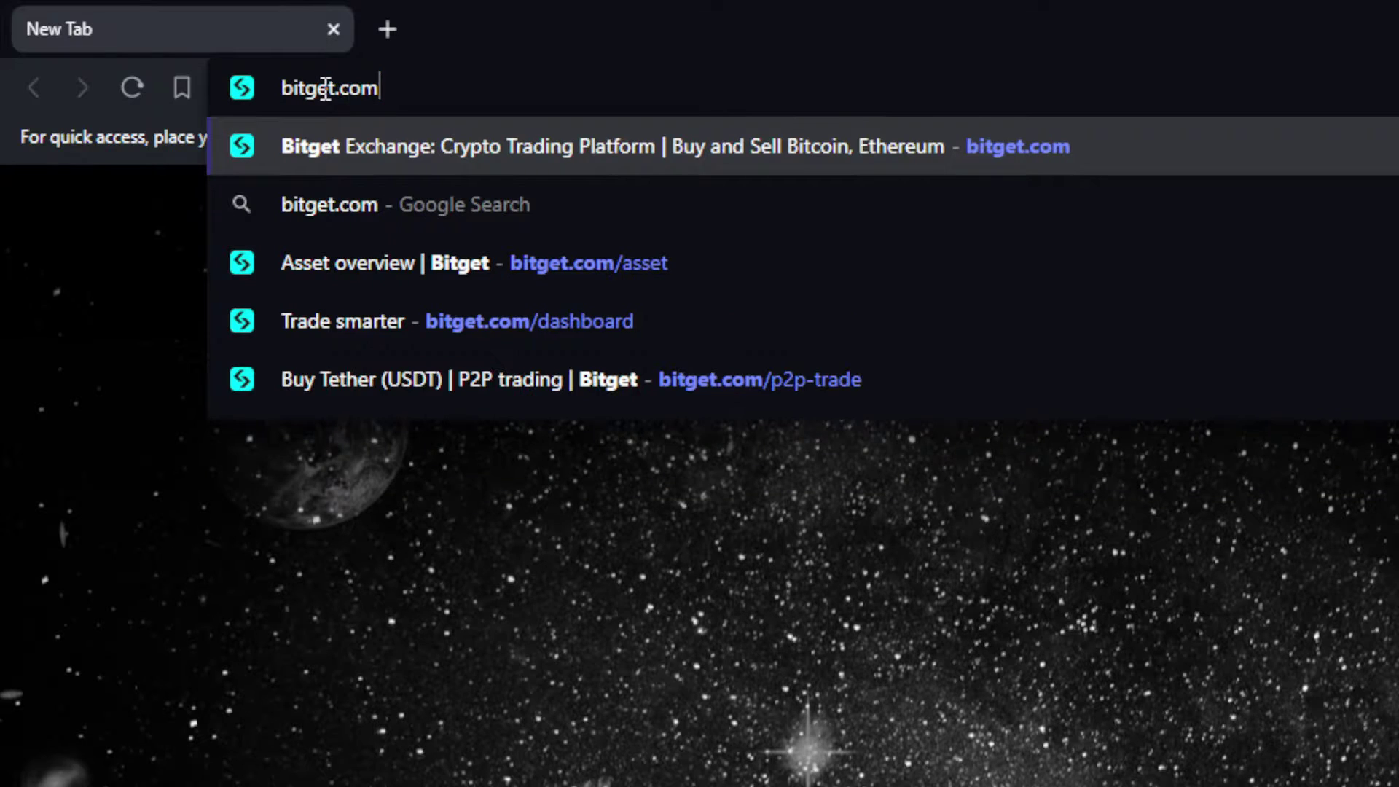
pyautogui.press('Return')
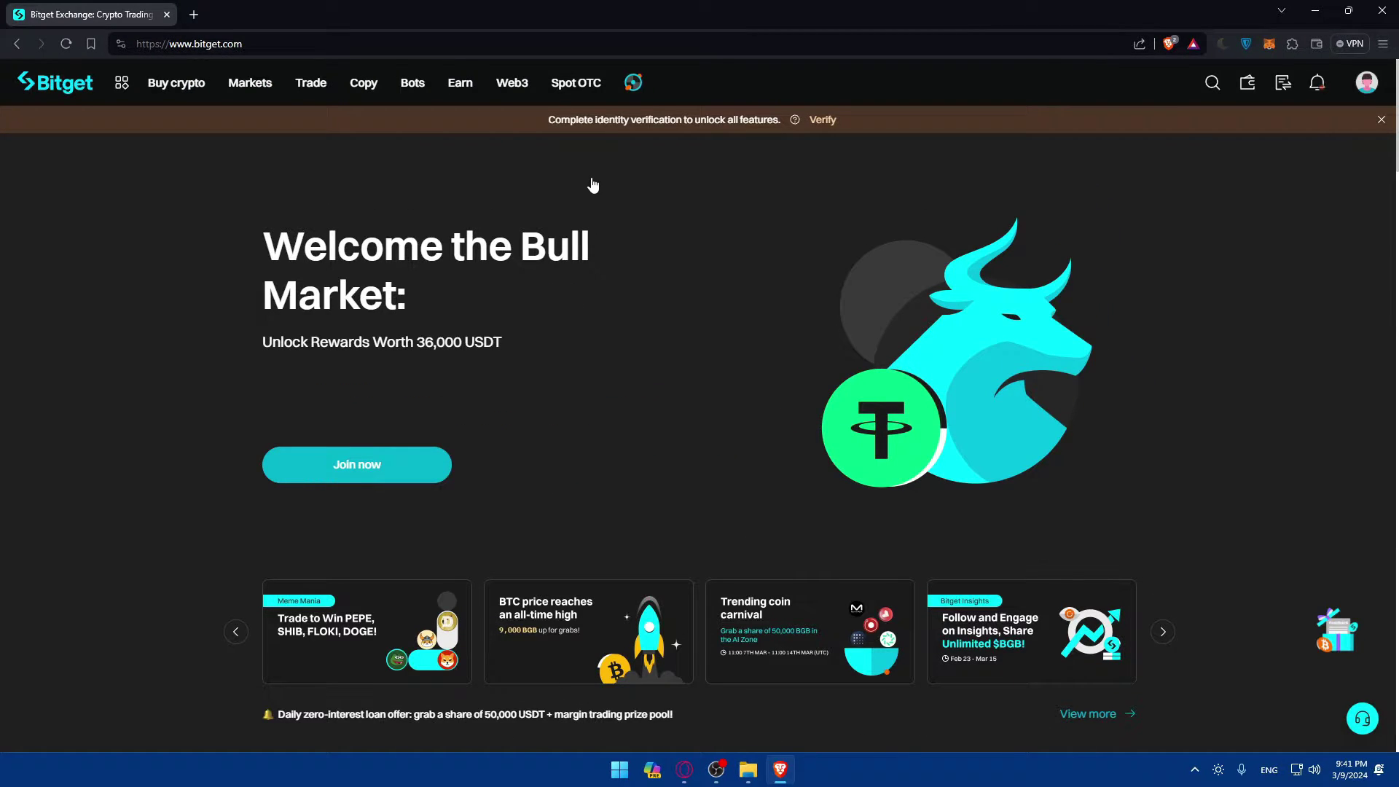
# - Open a private browsing window and load the Bitget website in it
pyautogui.moveTo(1282, 94)
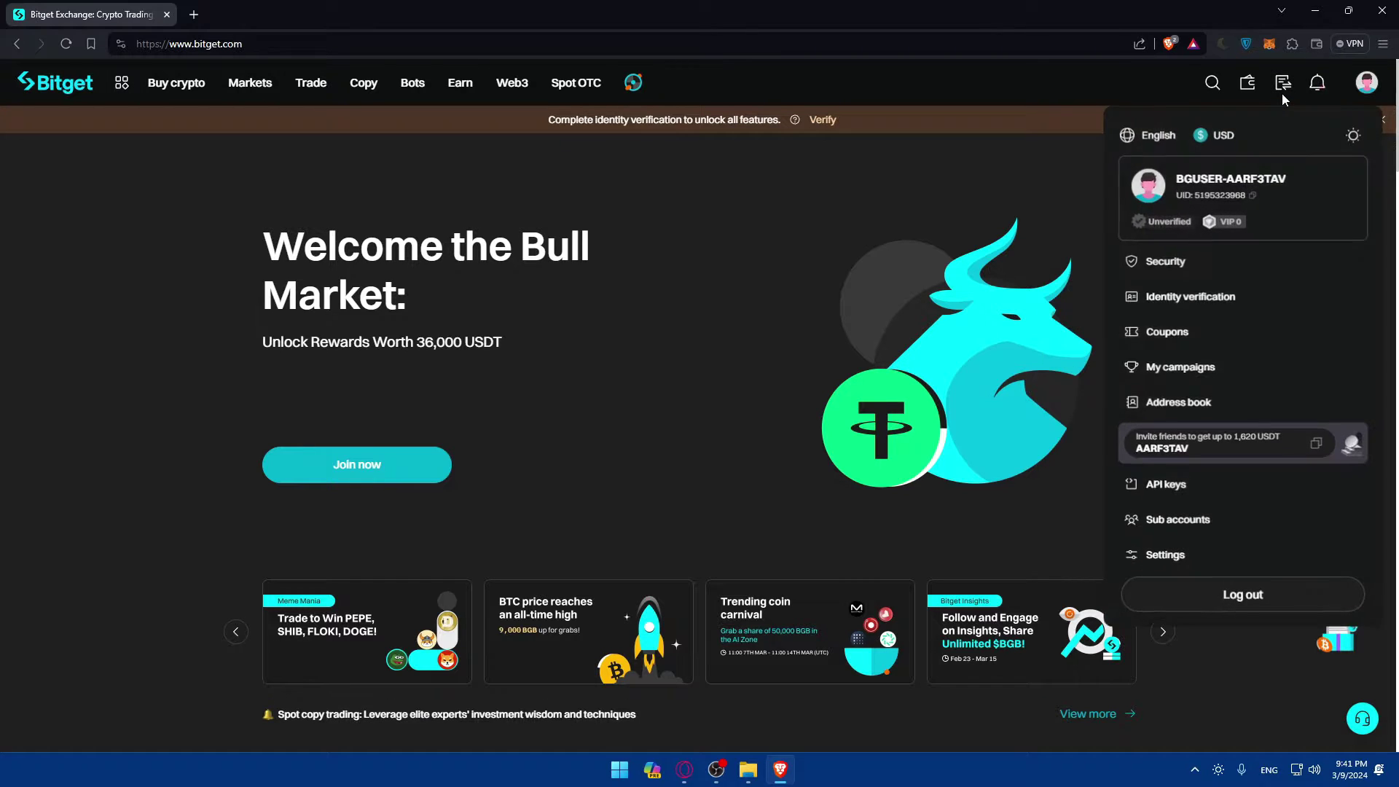
pyautogui.hotkey('ctrl', 'shift', 'n')
pyautogui.write('bitget')
pyautogui.press('Return')
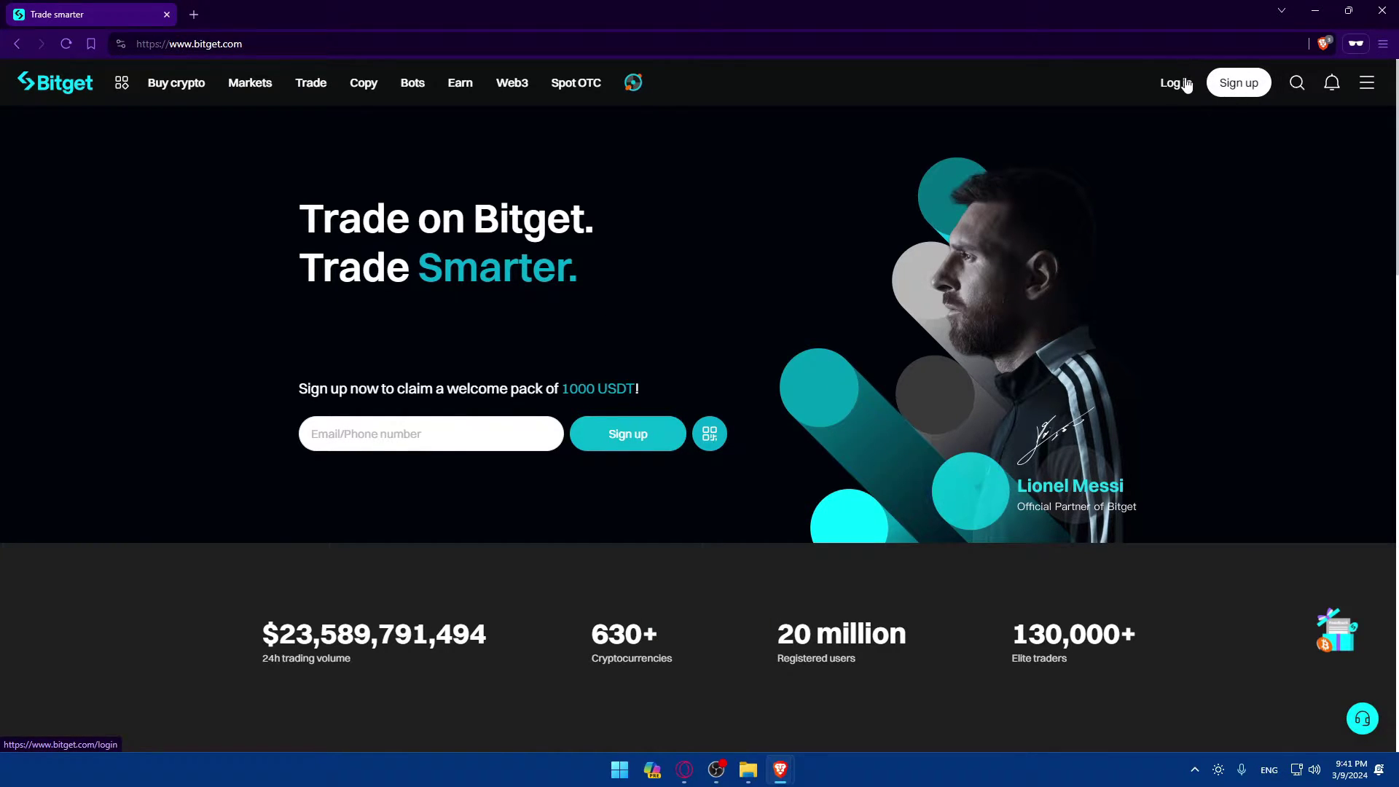
# - View Bitget's sign-up page in the private window, closing that window when finished
pyautogui.click(1239, 83)
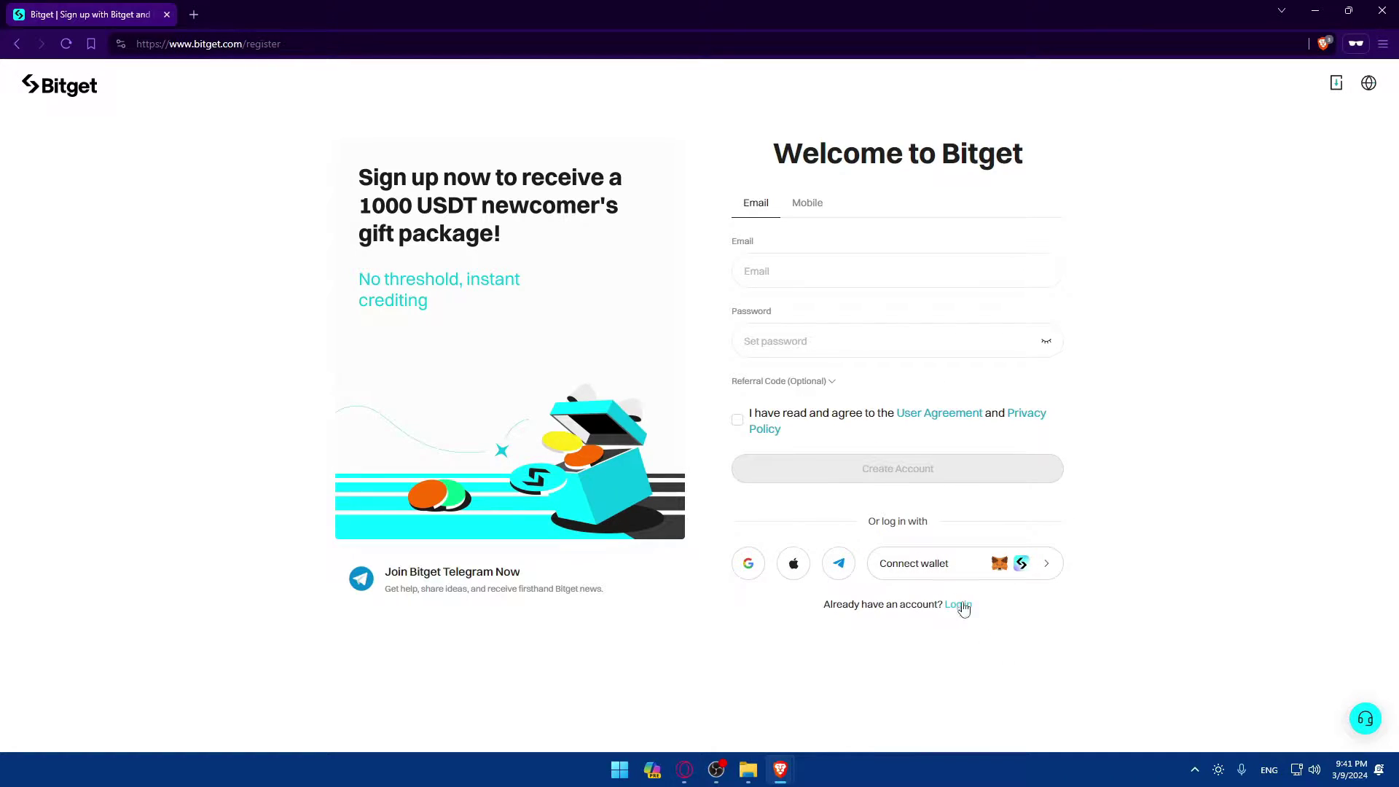
pyautogui.click(1383, 10)
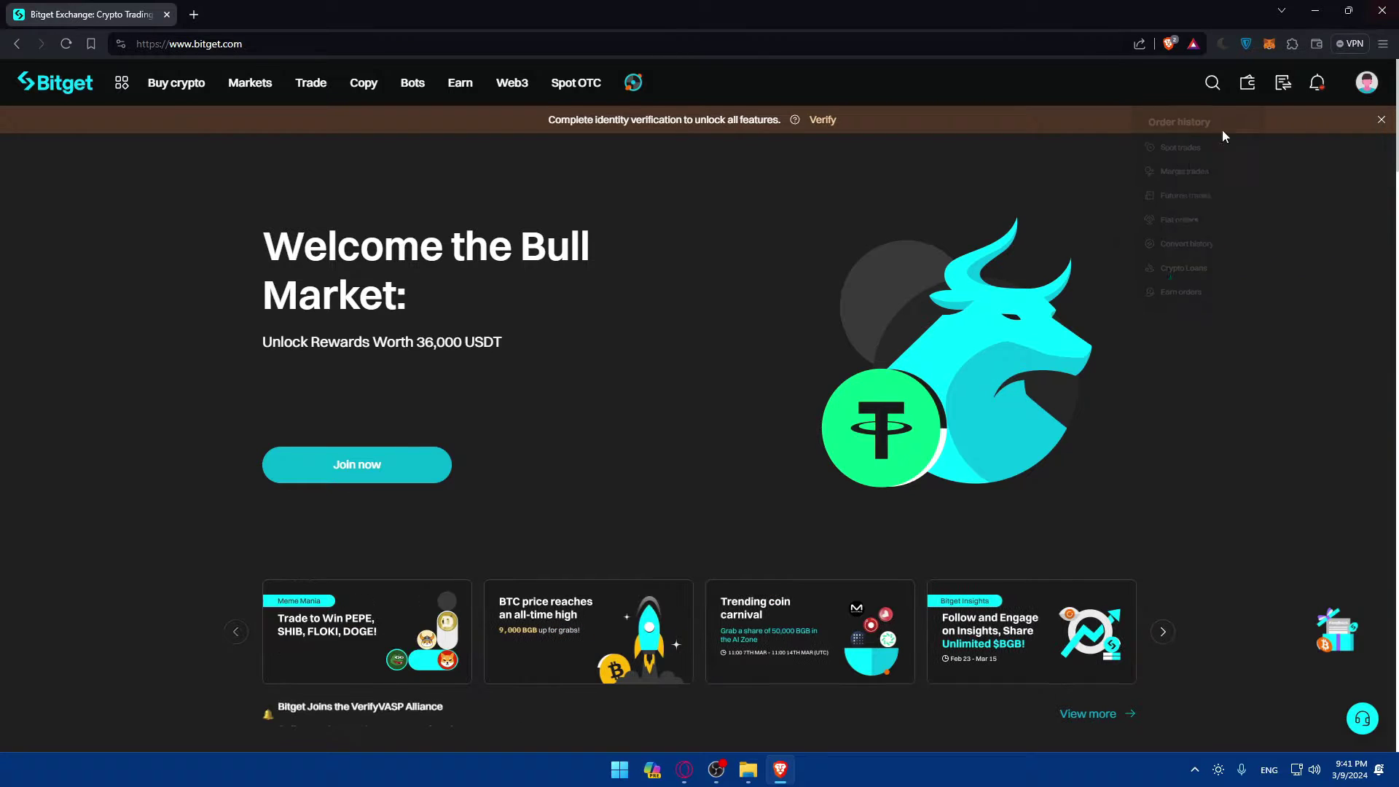
# - Review the Google Authenticator option in the Bitget account's security settings, dismissing its hint and opening its configuration
pyautogui.click(1363, 86)
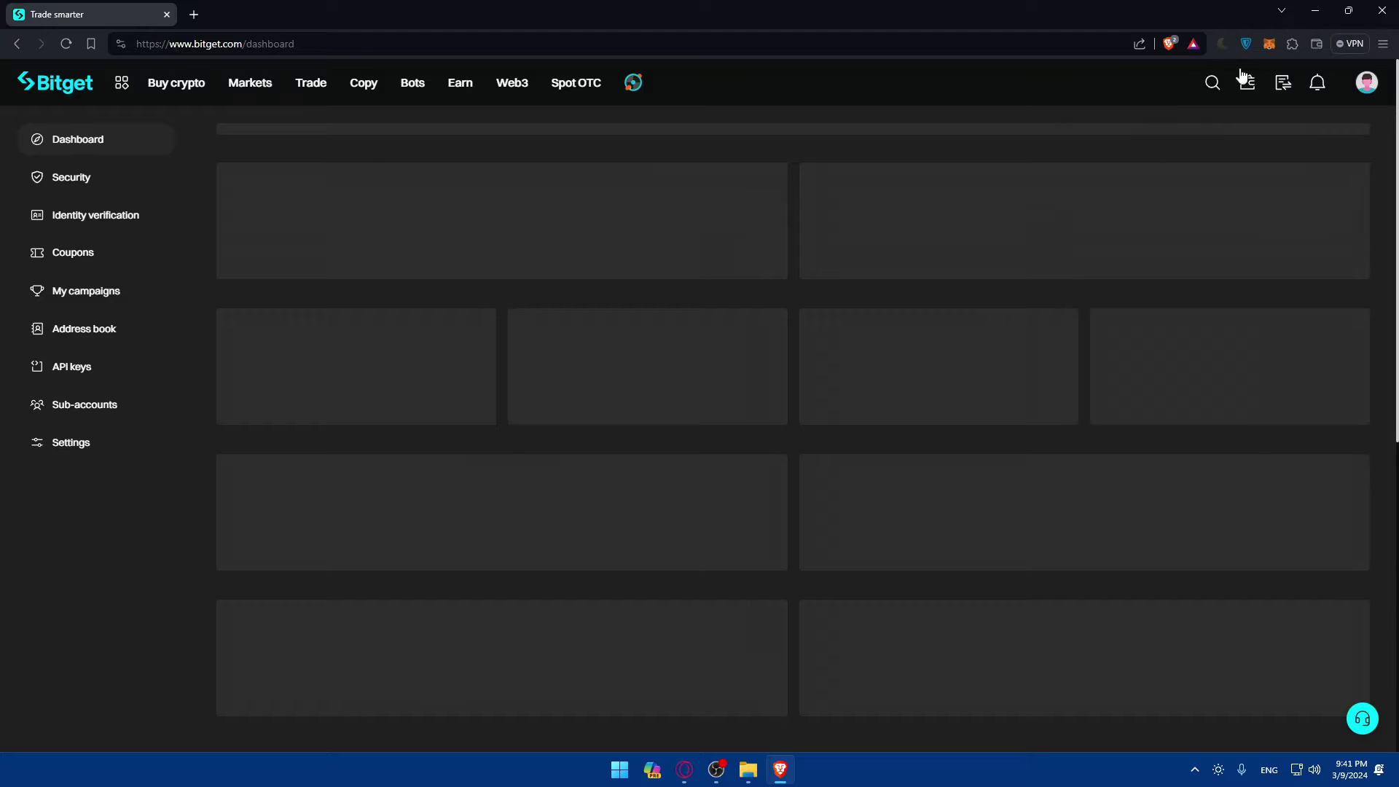
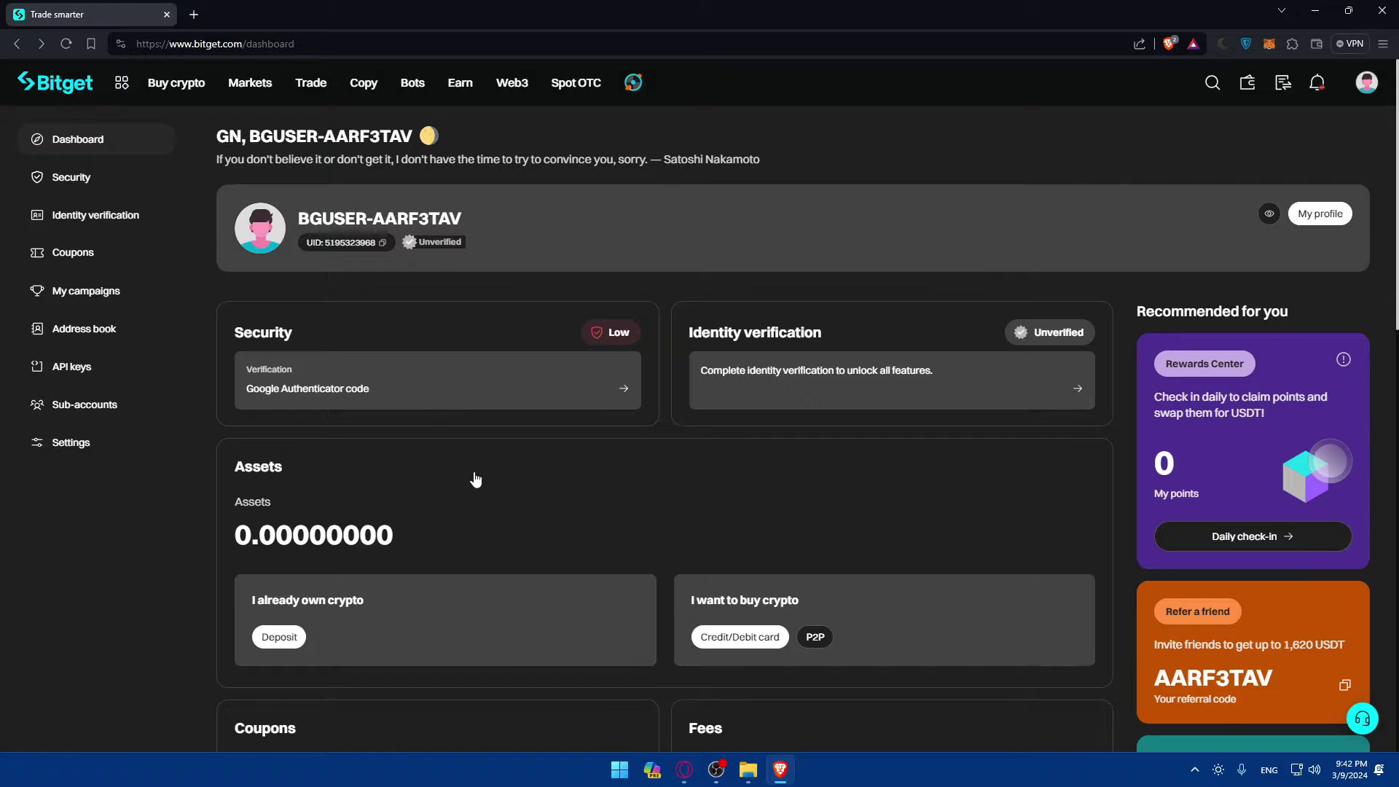
pyautogui.click(432, 391)
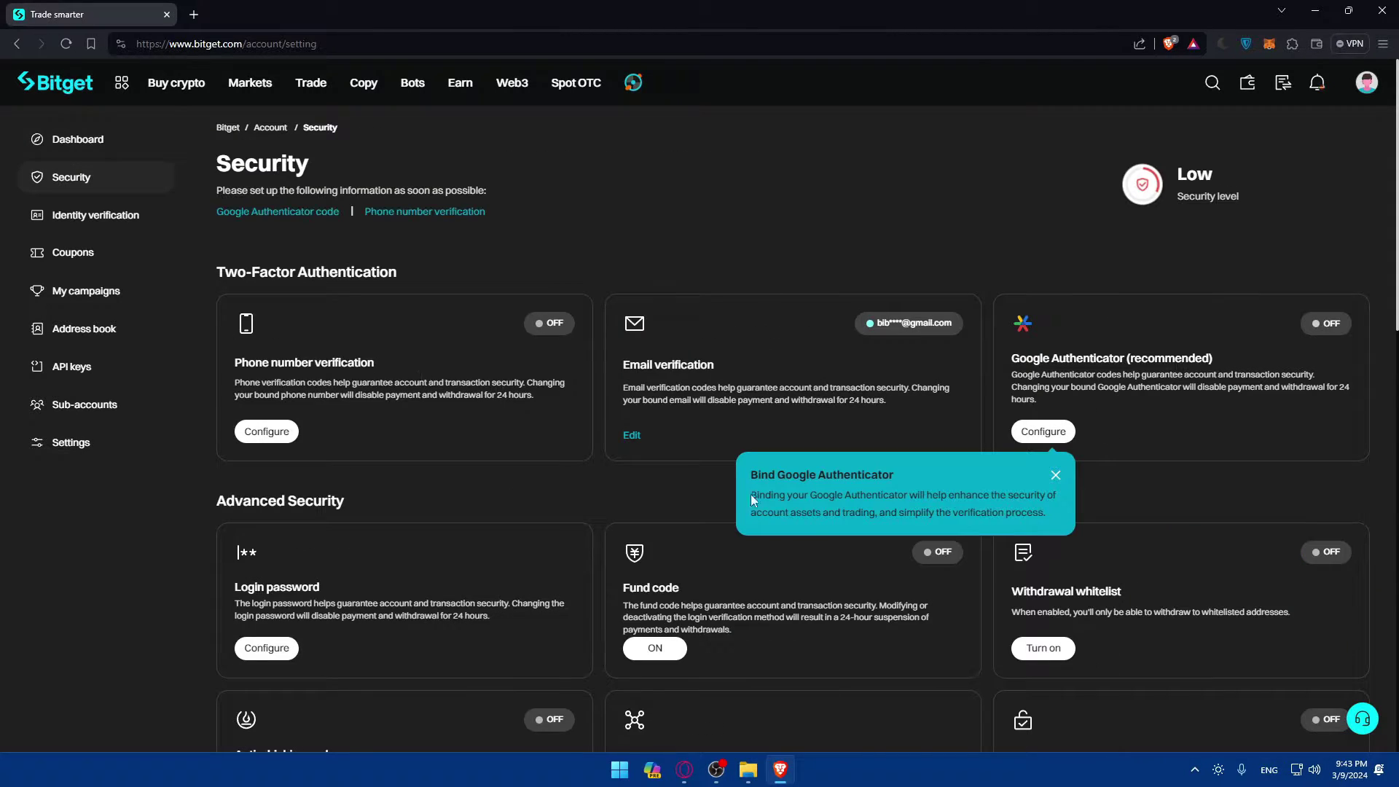
pyautogui.click(1054, 479)
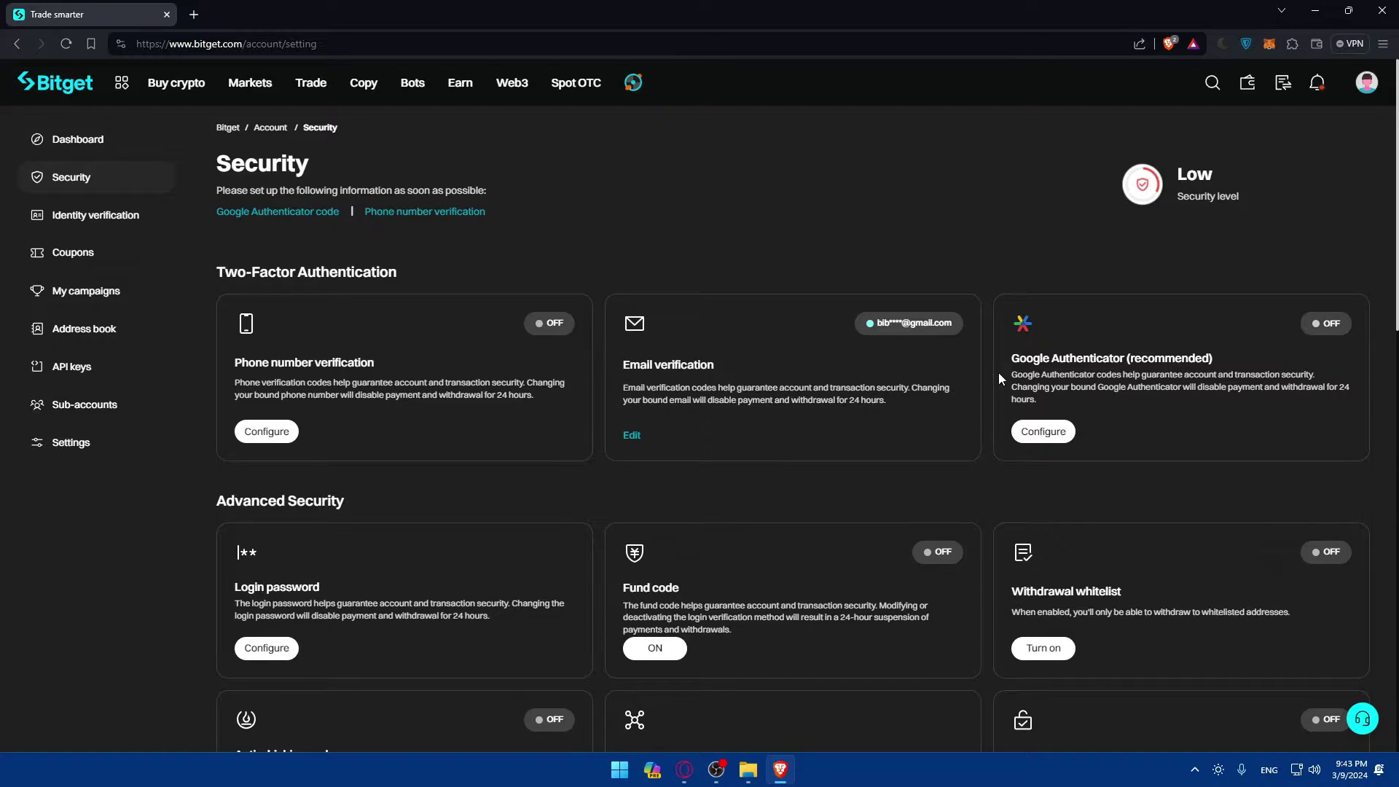
pyautogui.moveTo(1012, 358); pyautogui.dragTo(1123, 358)
pyautogui.click(1117, 353)
pyautogui.moveTo(1124, 359); pyautogui.dragTo(1013, 358)
pyautogui.click(1092, 356)
pyautogui.moveTo(1102, 358); pyautogui.dragTo(1215, 358)
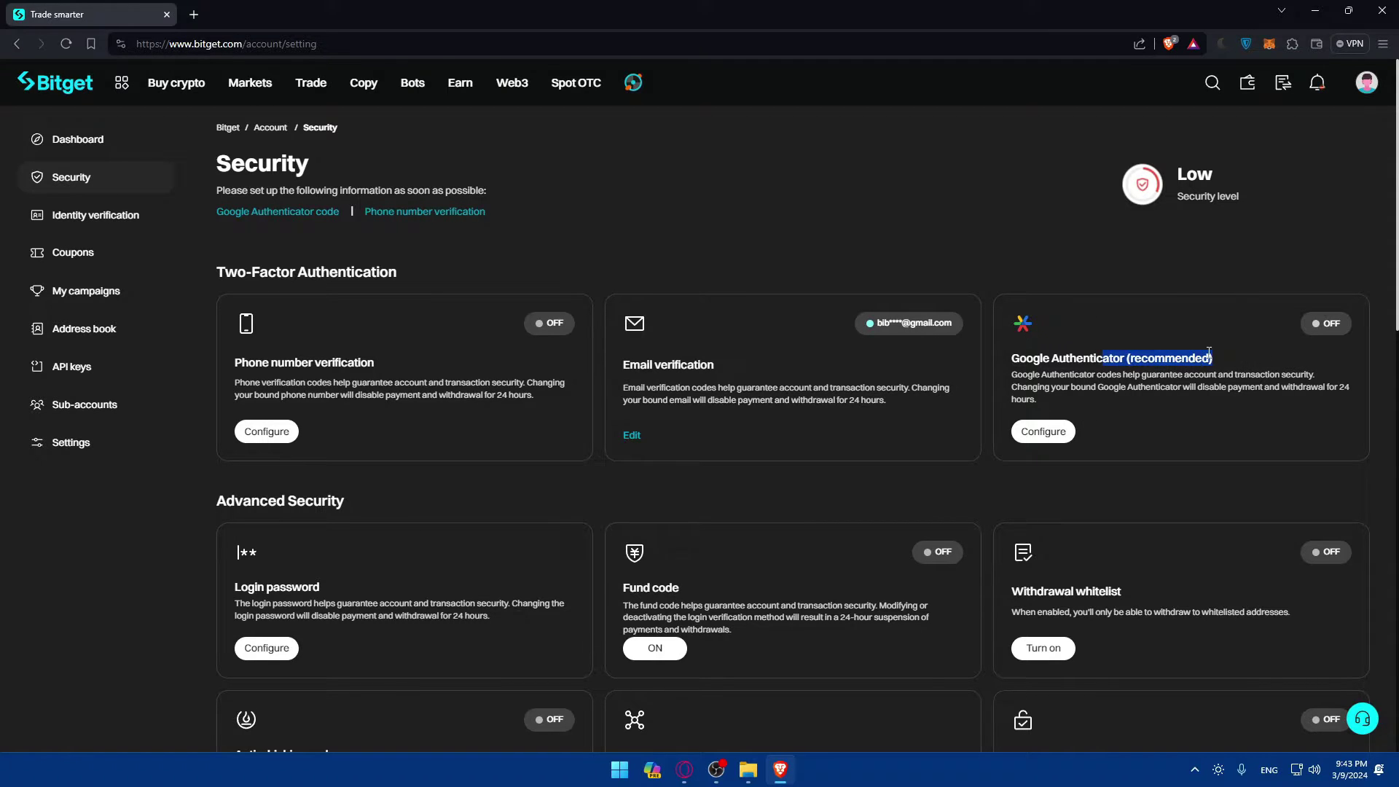
pyautogui.click(1064, 442)
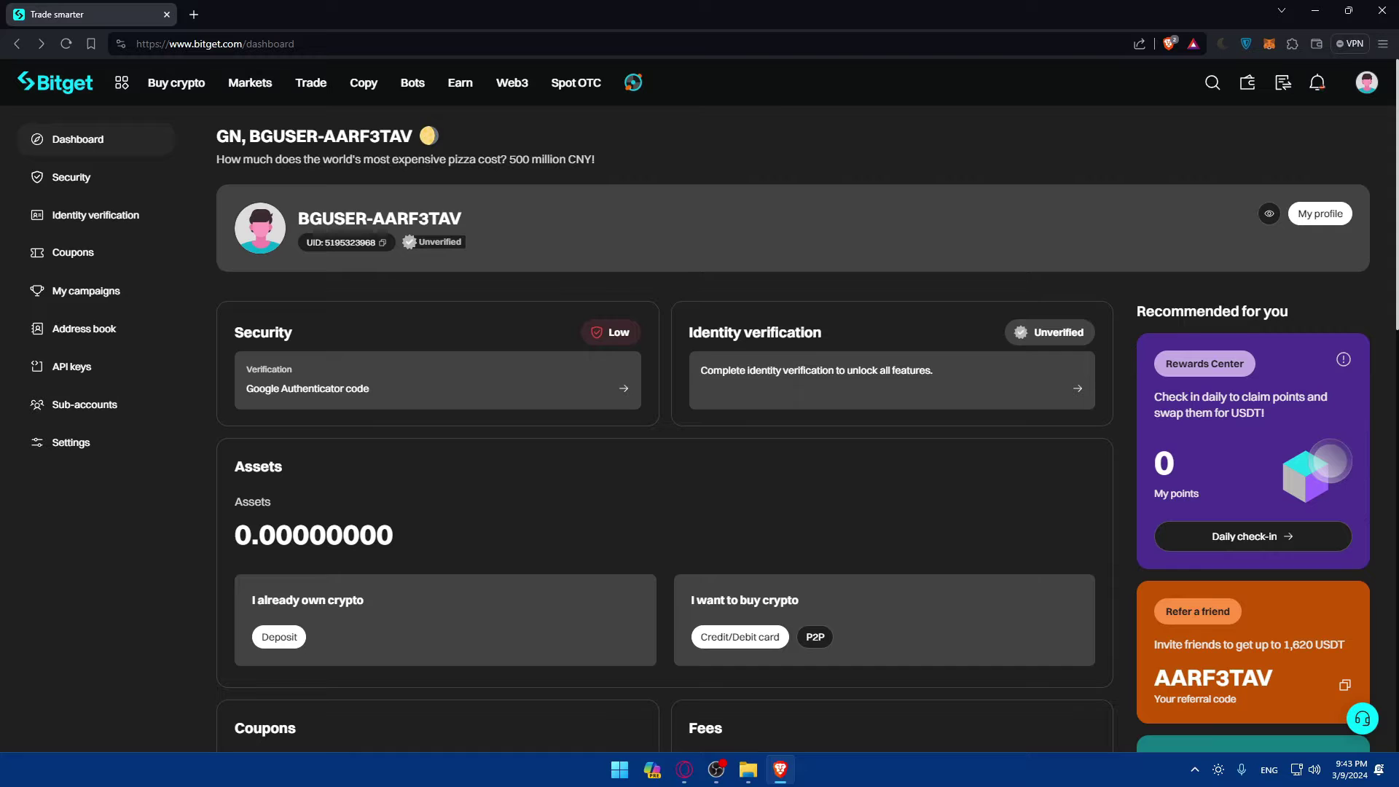
# - Open the account's assets overview and check the explanation of Total balance
pyautogui.moveTo(1250, 89)
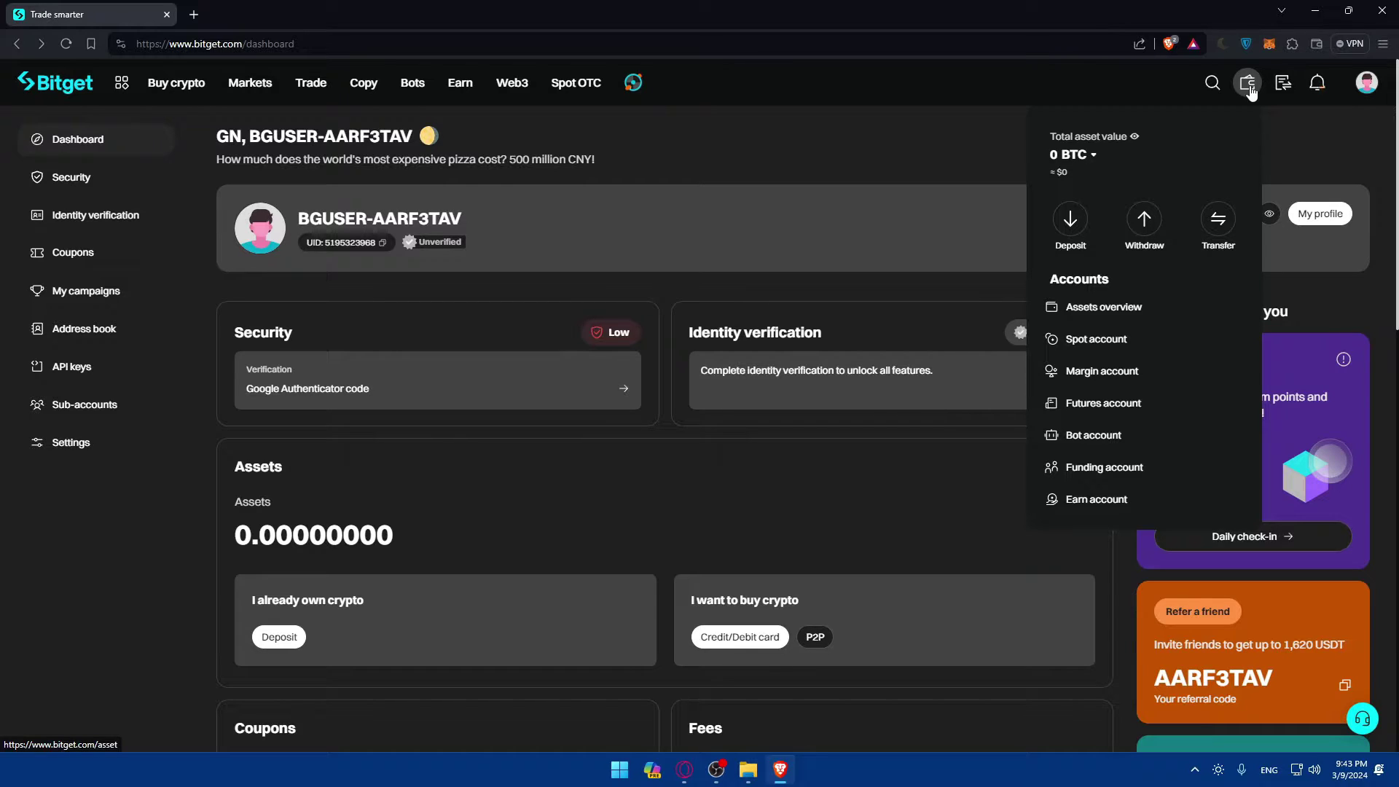
pyautogui.click(1250, 89)
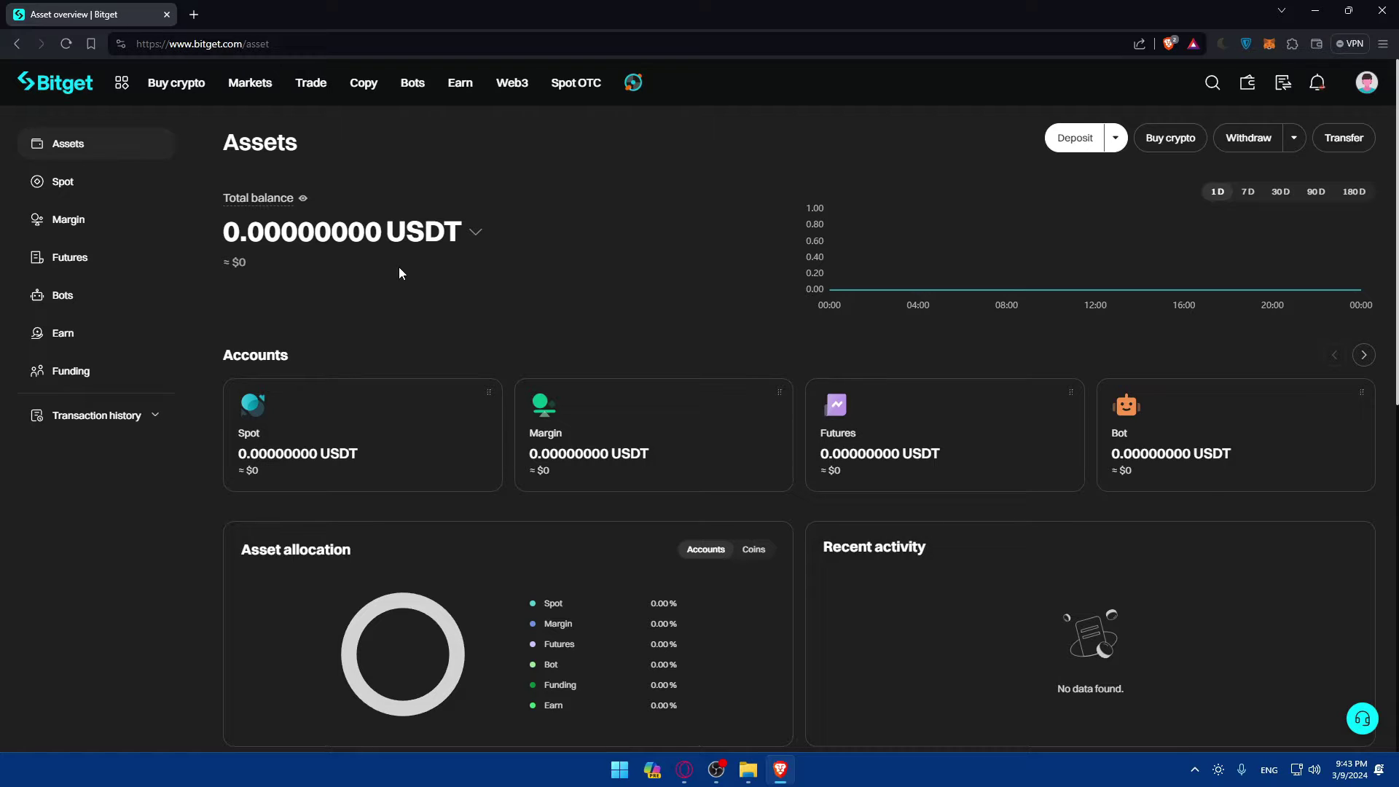
pyautogui.moveTo(270, 191)
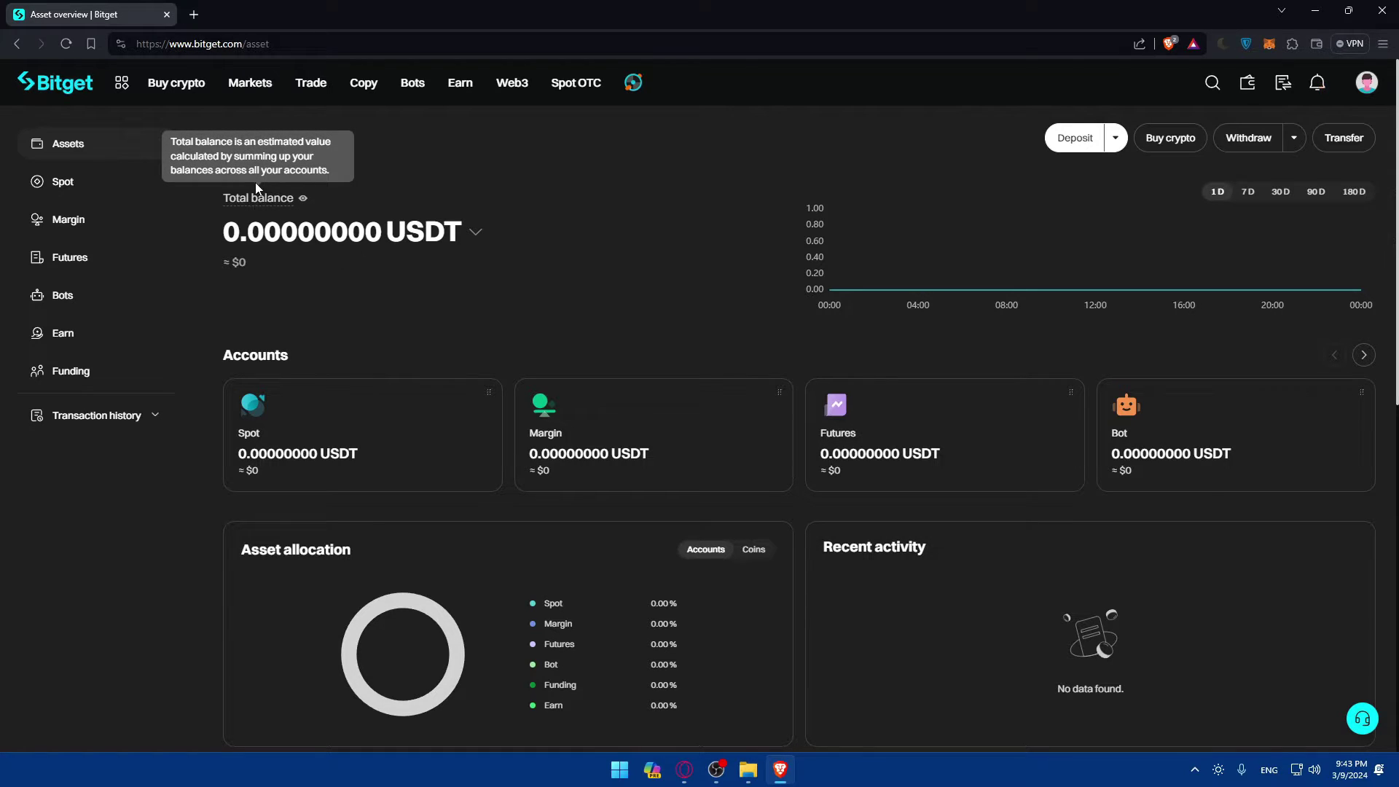
# - View the P2P trading and Credit / Debit card pages for buying crypto
pyautogui.moveTo(176, 83)
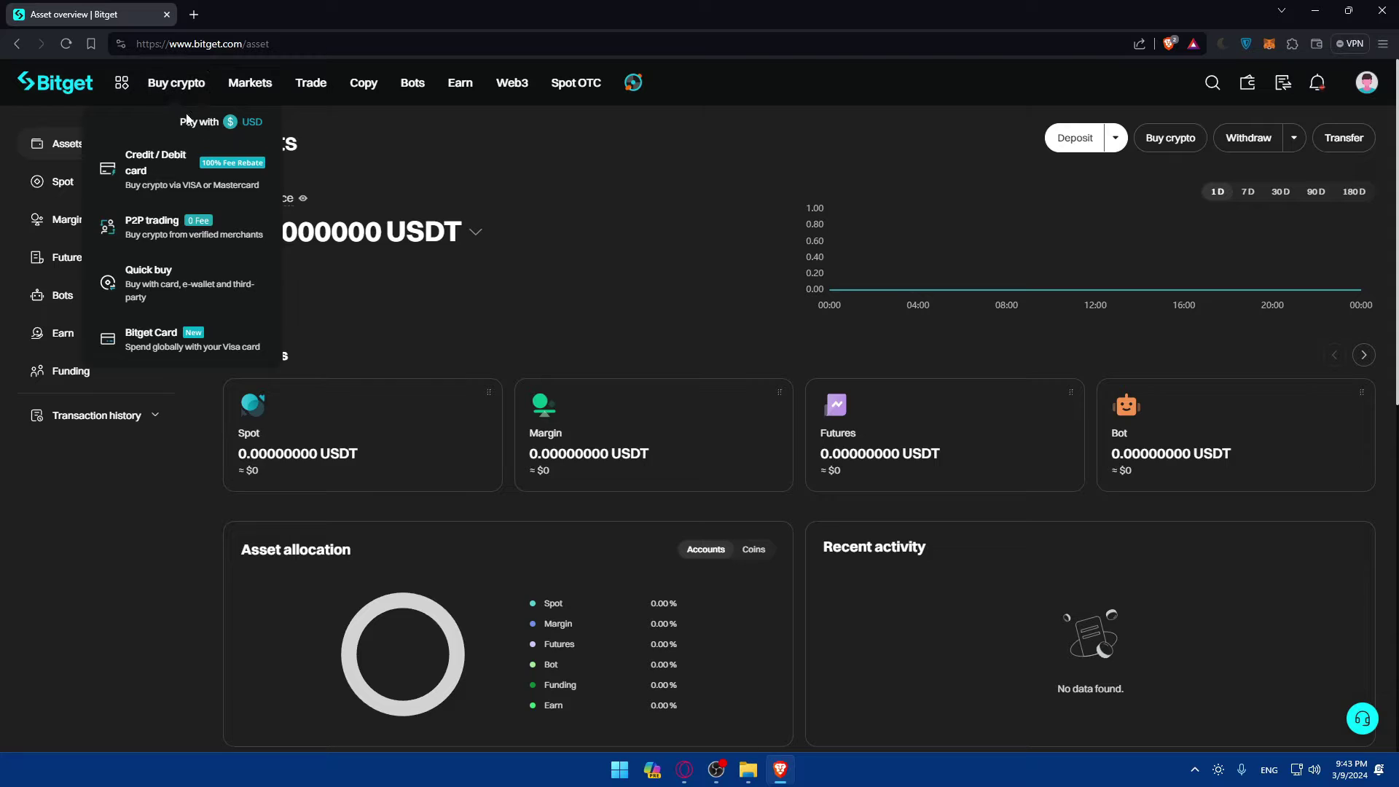
pyautogui.click(168, 219)
pyautogui.moveTo(177, 83)
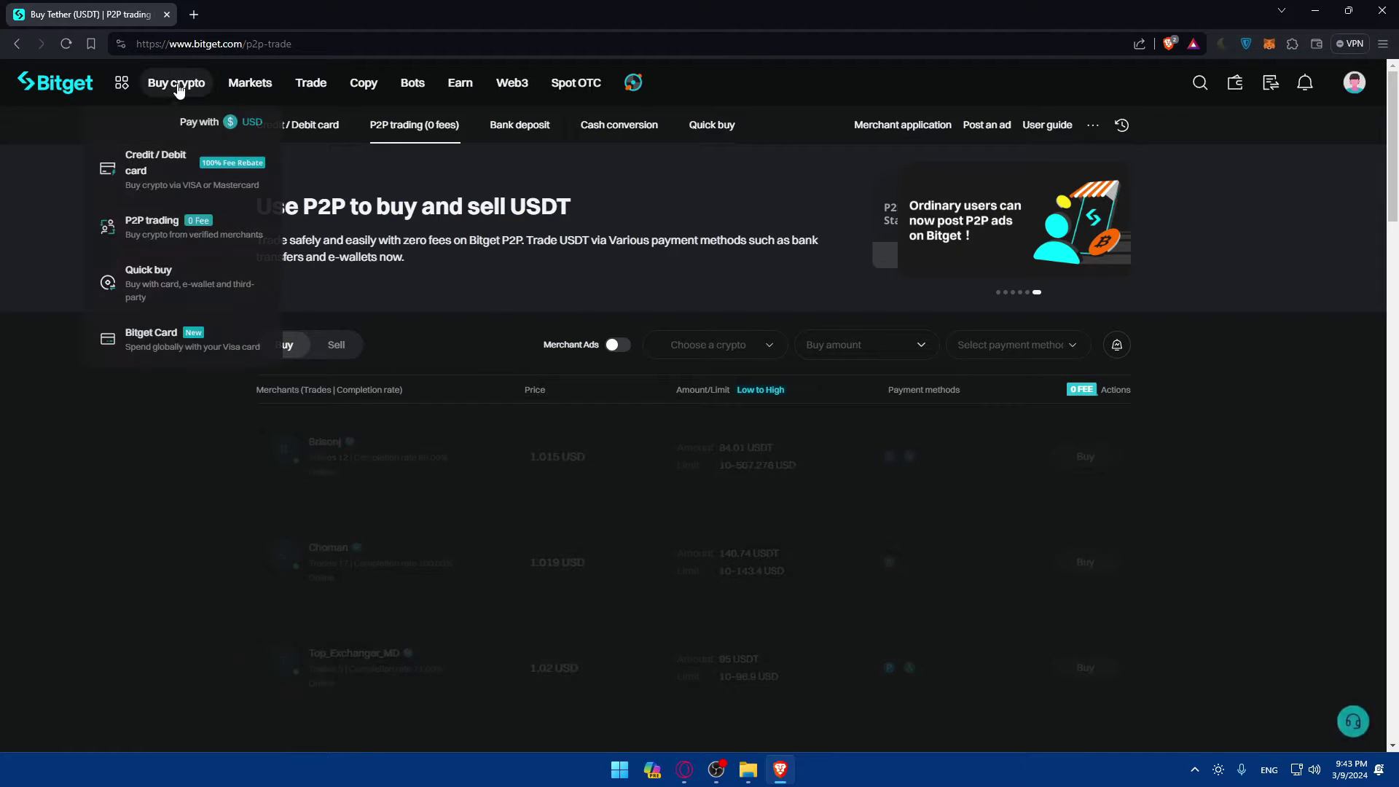
pyautogui.click(212, 188)
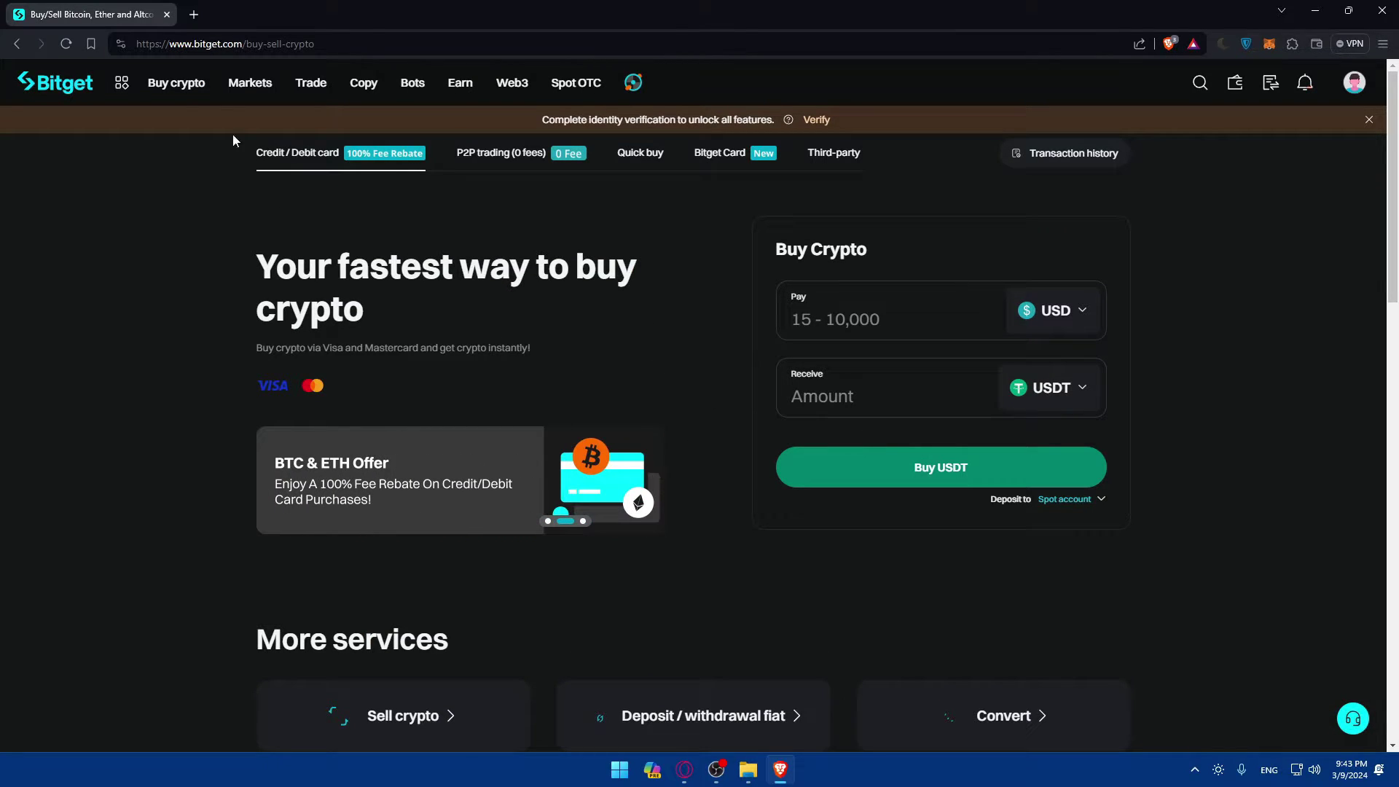
pyautogui.moveTo(177, 82)
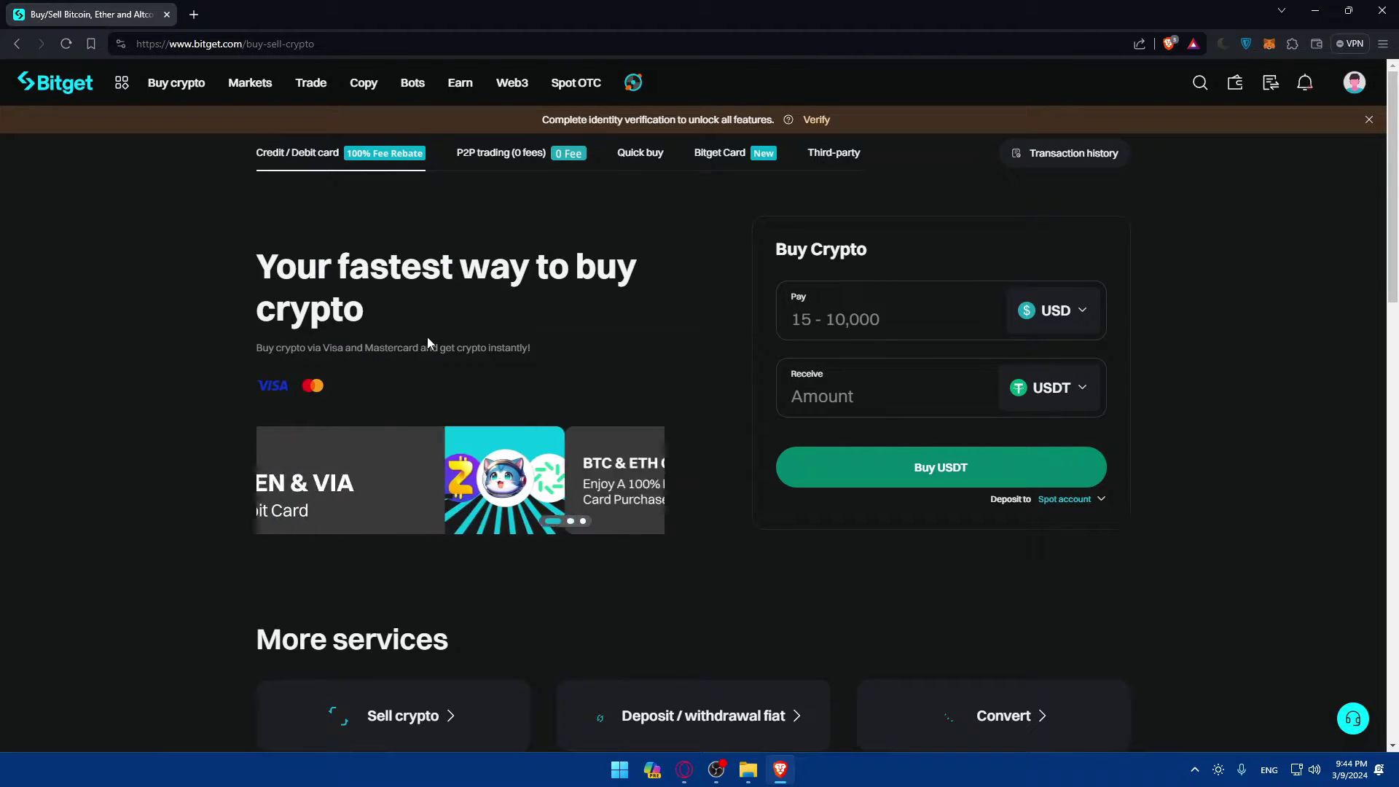
# - Look through the coin list of the Spot account and return to the assets overview
pyautogui.click(1231, 85)
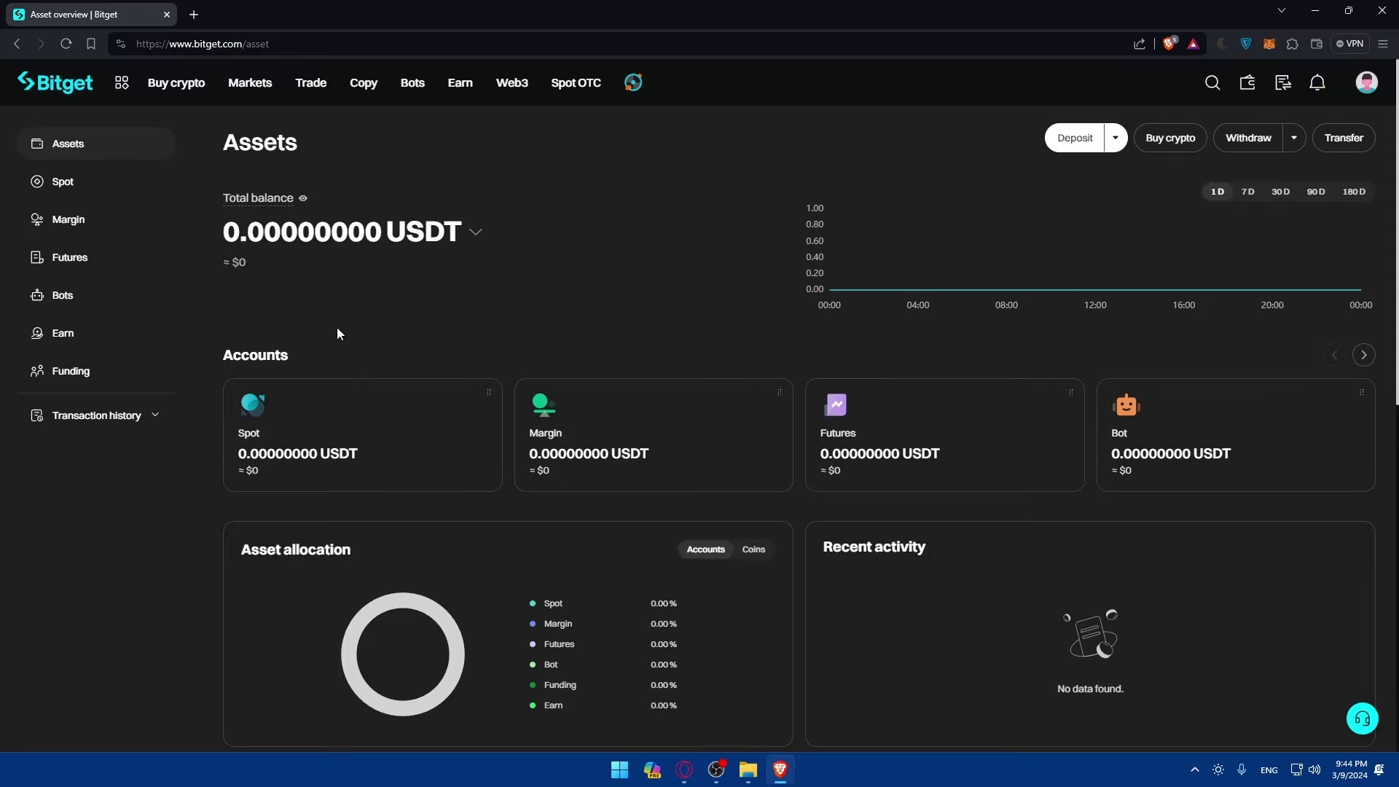
pyautogui.click(83, 198)
pyautogui.scroll(-2, 798, 543)
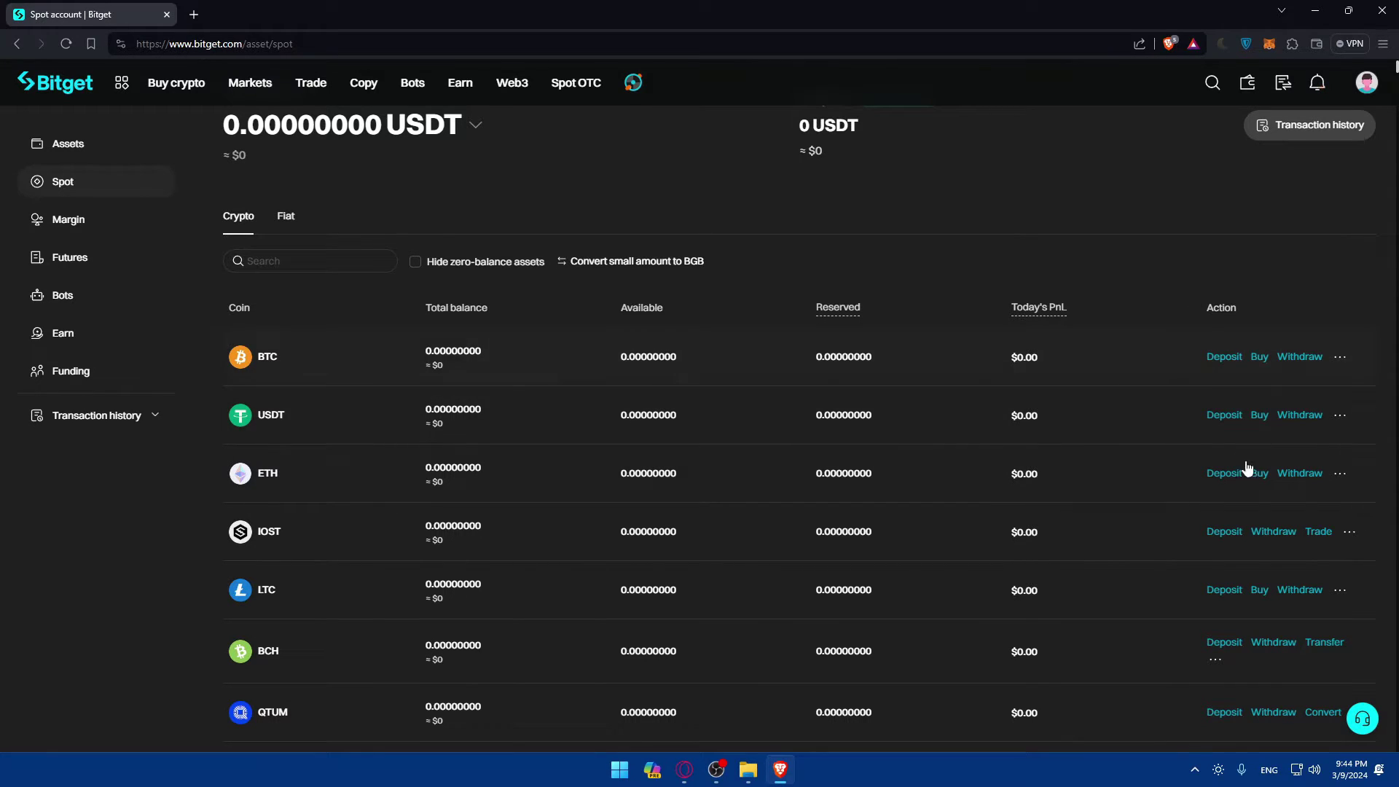
pyautogui.scroll(2, 634, 380)
pyautogui.click(91, 146)
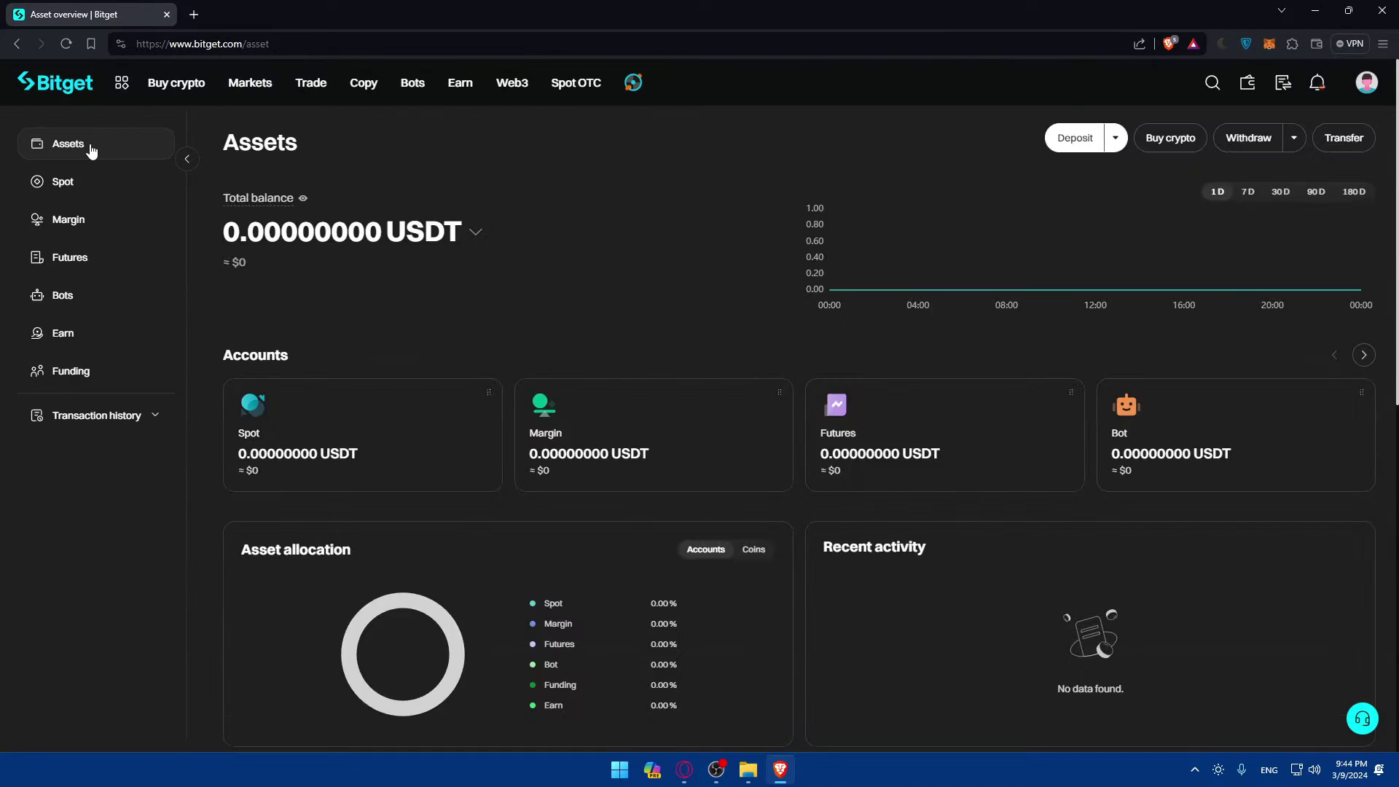
# - Start a crypto withdrawal from Bitget with USDT as the coin
pyautogui.click(1268, 139)
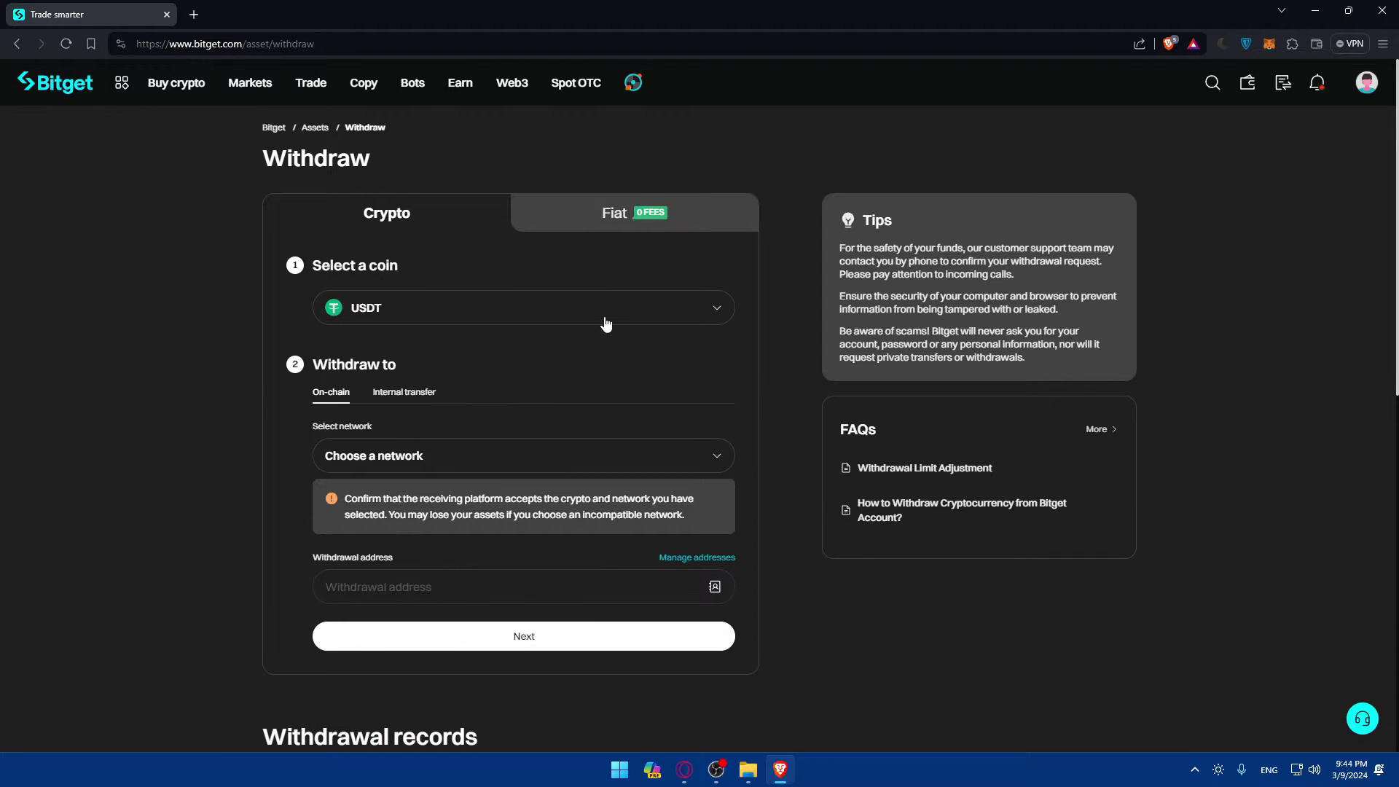
pyautogui.click(605, 318)
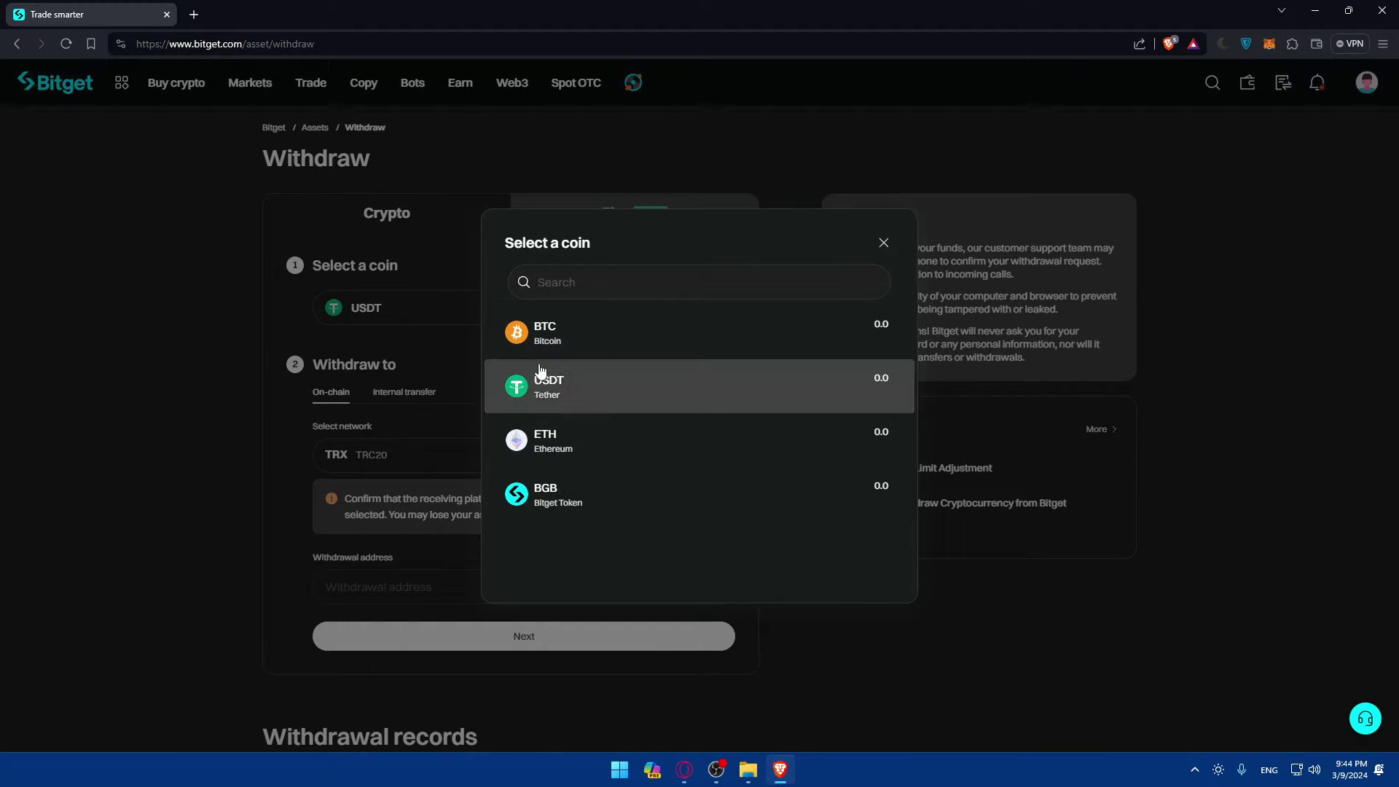
pyautogui.click(598, 392)
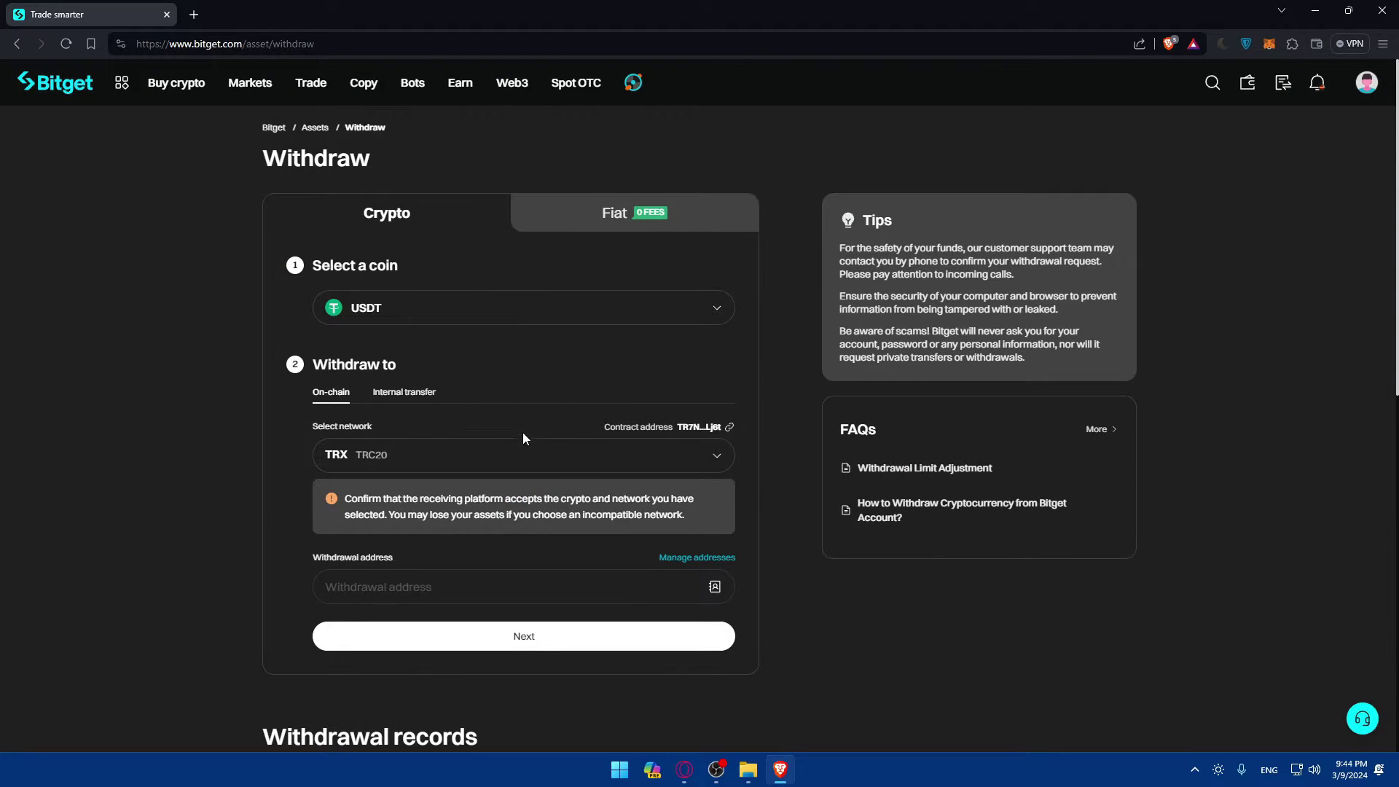
# - Set the withdrawal network to BSC (BEP20) after looking through the available networks
pyautogui.click(502, 465)
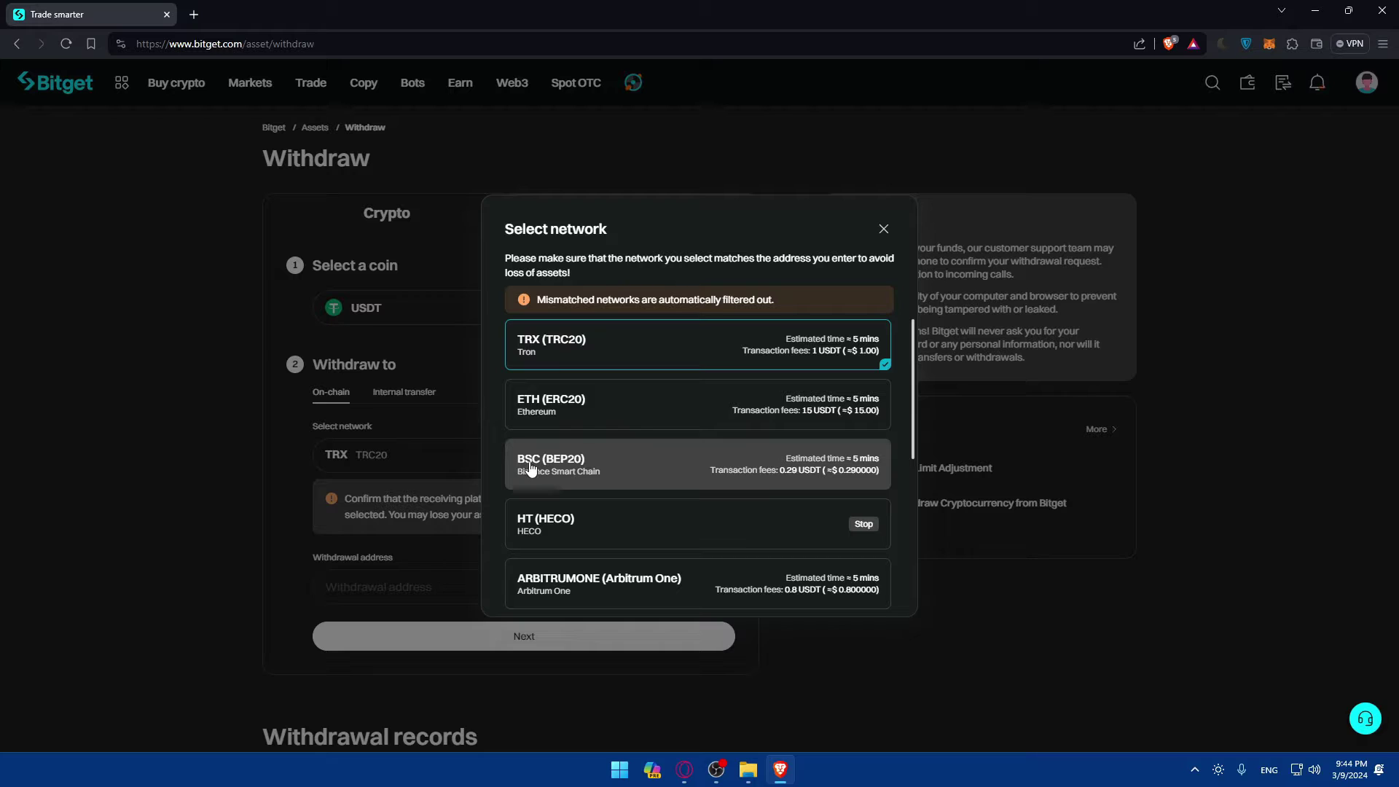
pyautogui.scroll(-2, 609, 463)
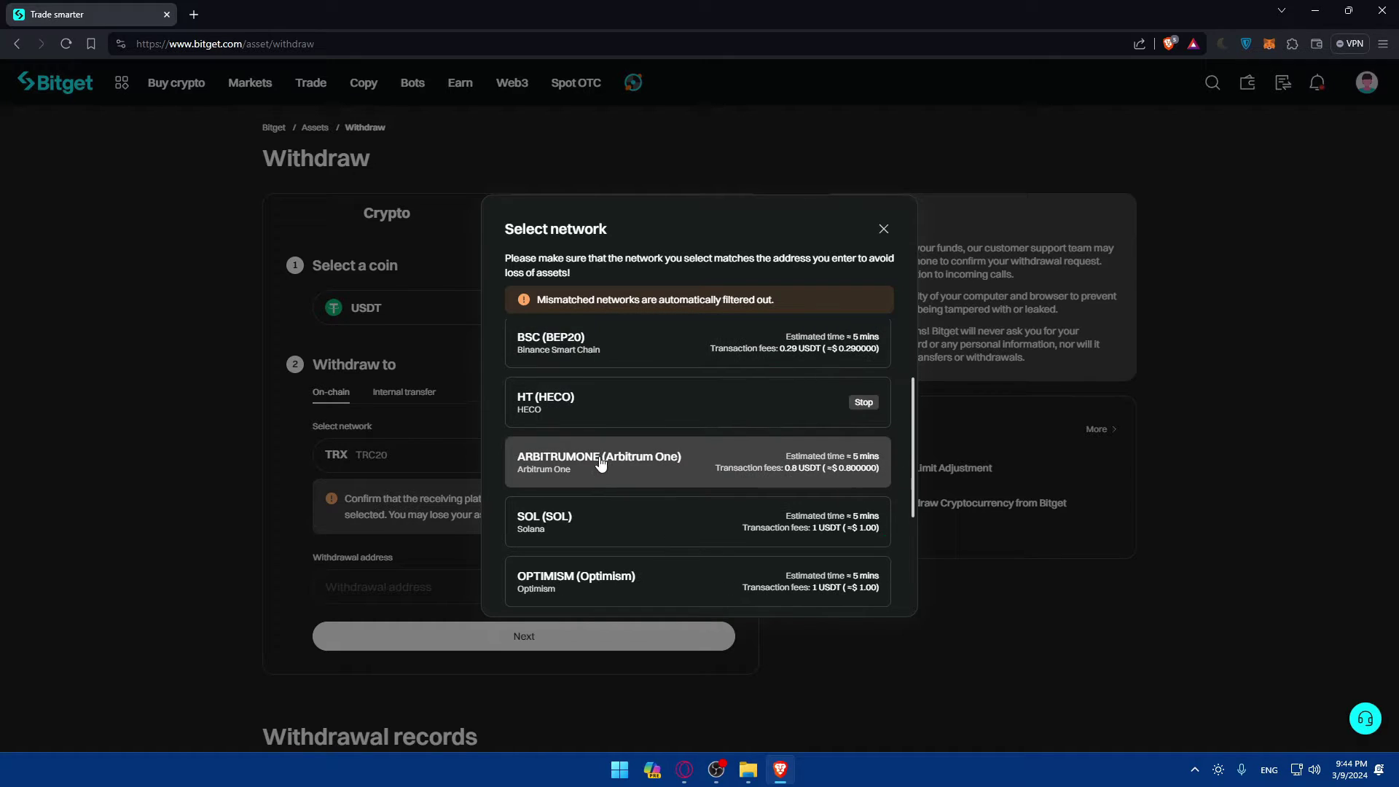
pyautogui.scroll(2, 594, 455)
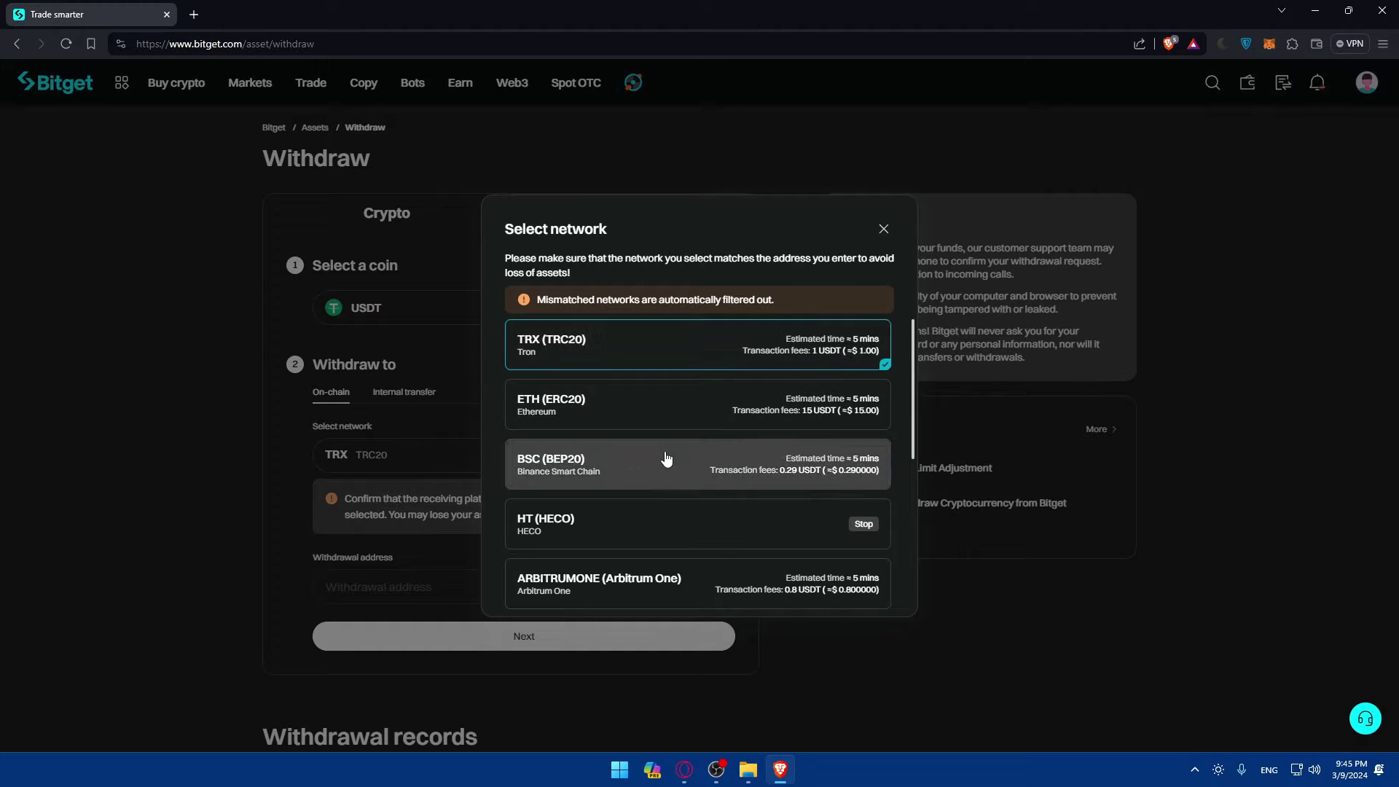
pyautogui.click(637, 467)
pyautogui.scroll(-2, 637, 467)
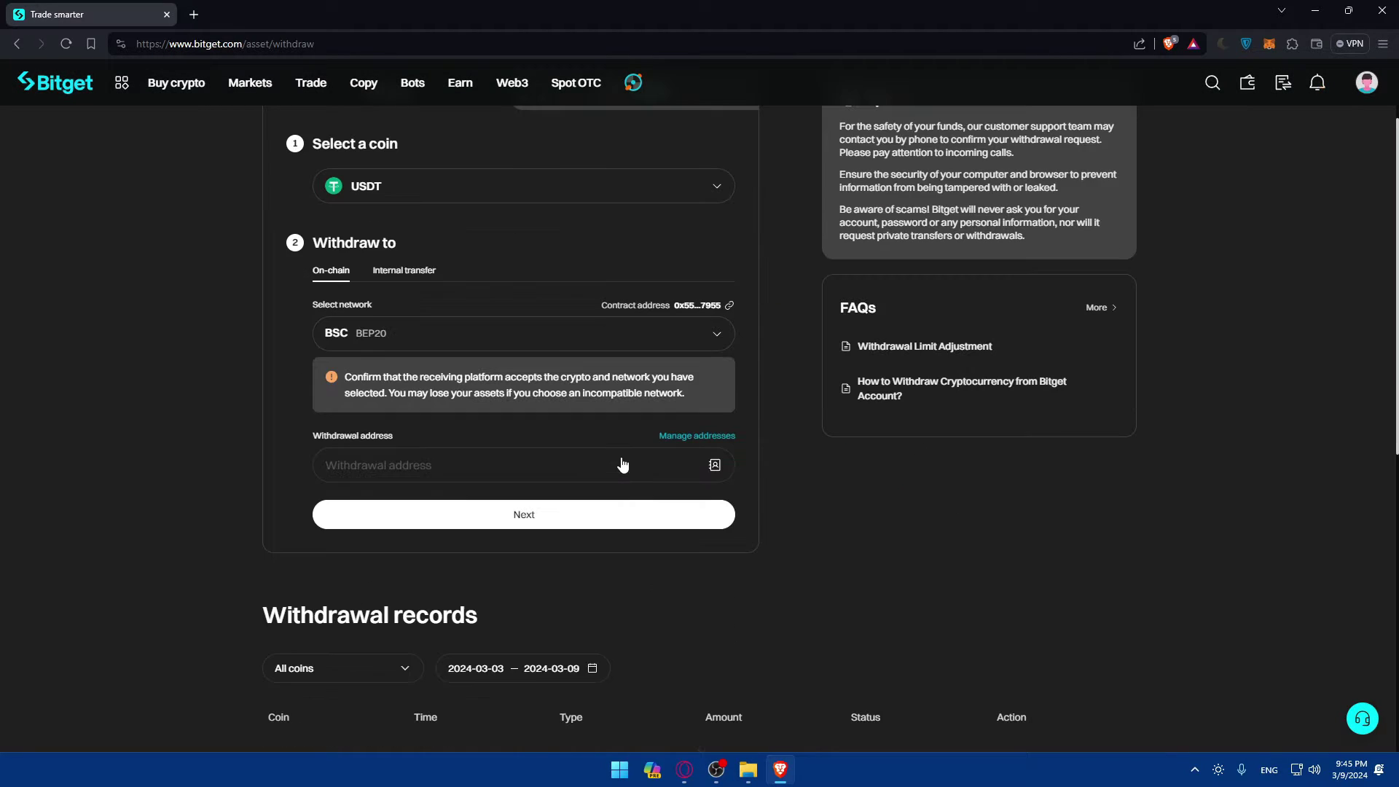
pyautogui.scroll(2, 616, 467)
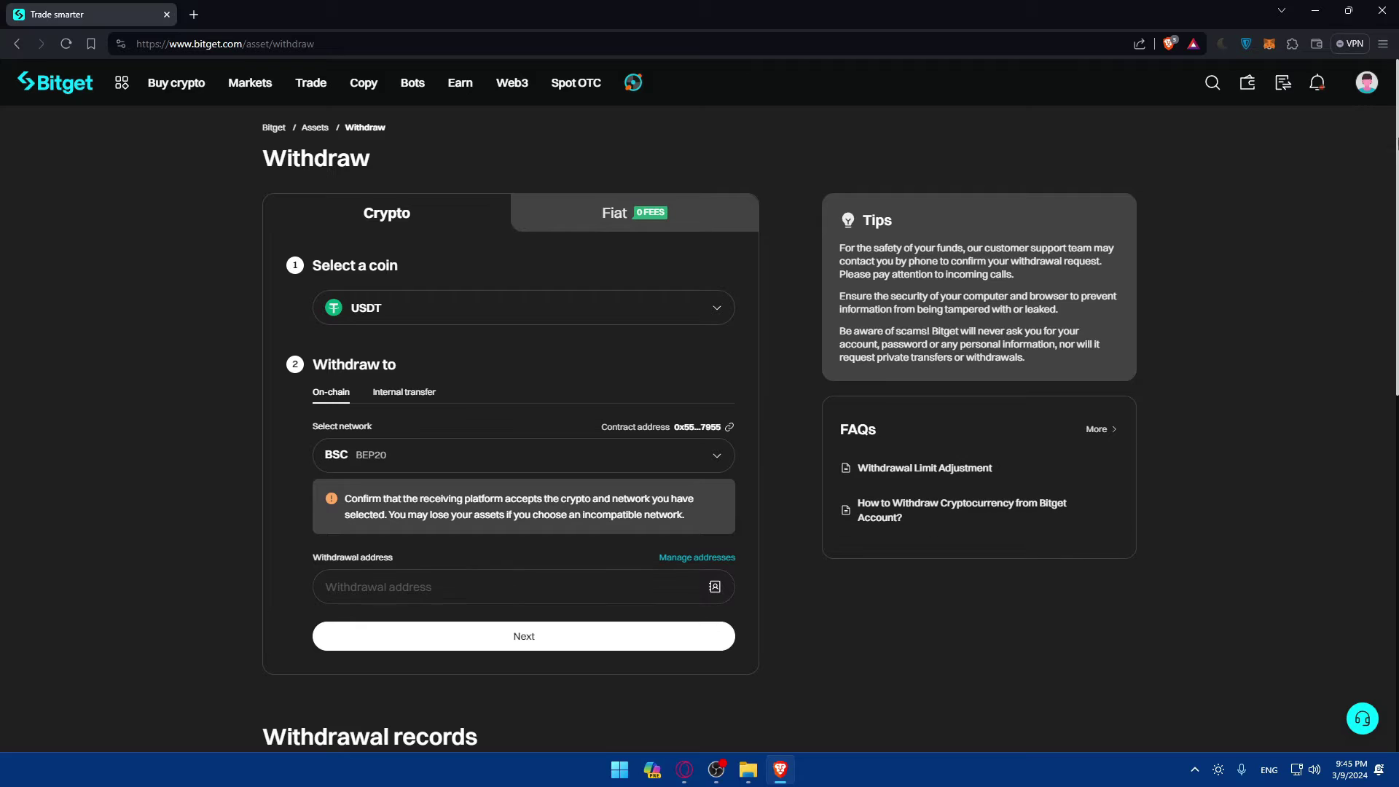
# - Add BNB Chain from the popular networks to the MetaMask wallet, switch to it and close the MetaMask tab
pyautogui.click(1271, 43)
pyautogui.click(1247, 136)
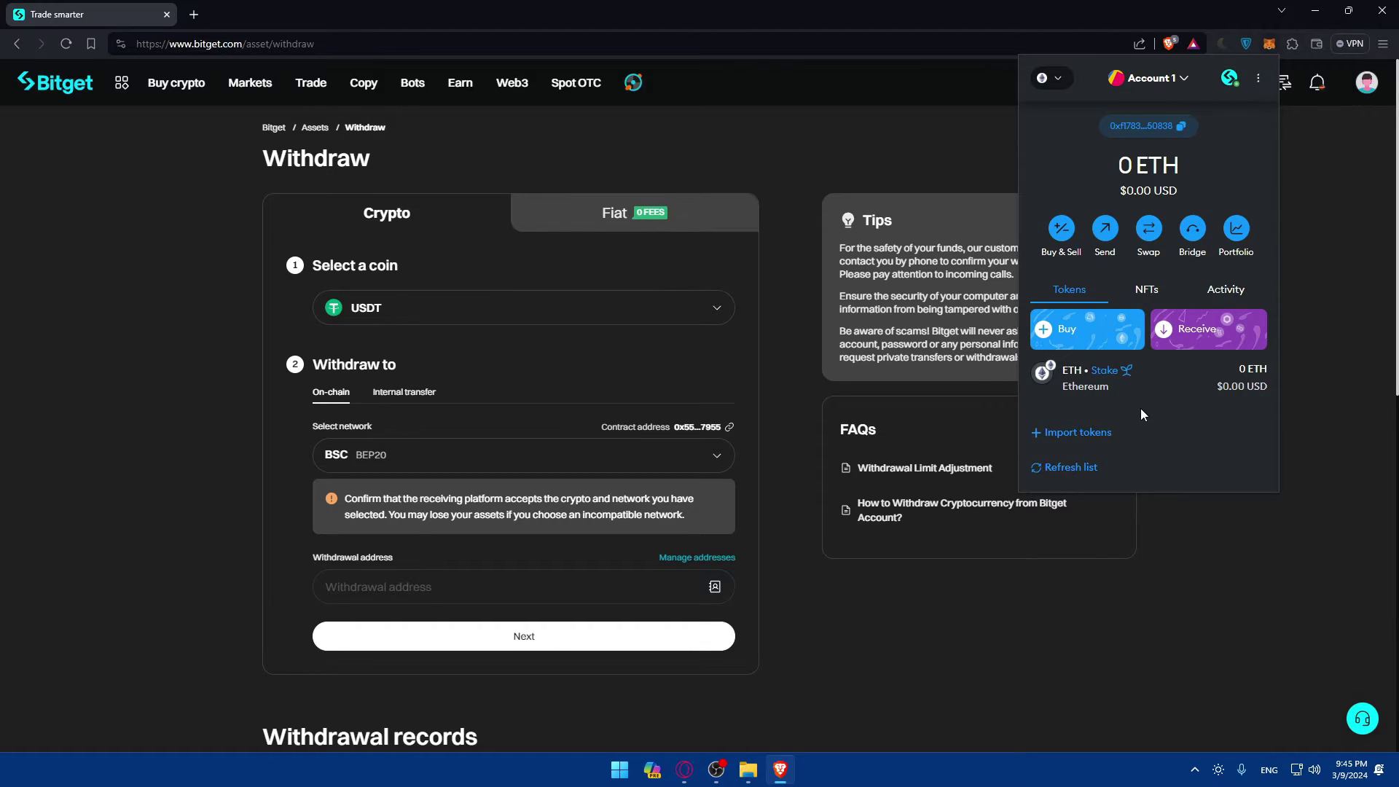
pyautogui.click(1050, 79)
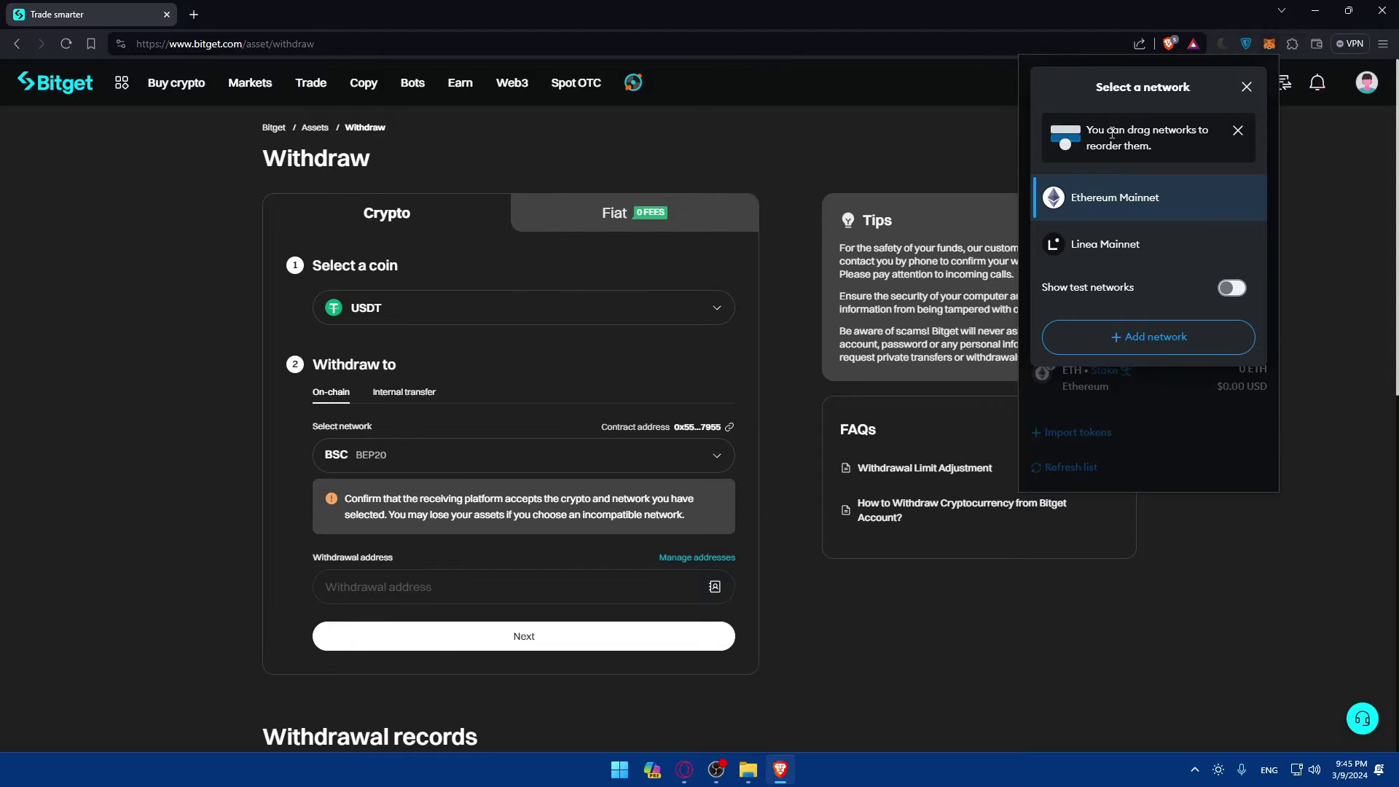
pyautogui.tripleClick(1181, 202)
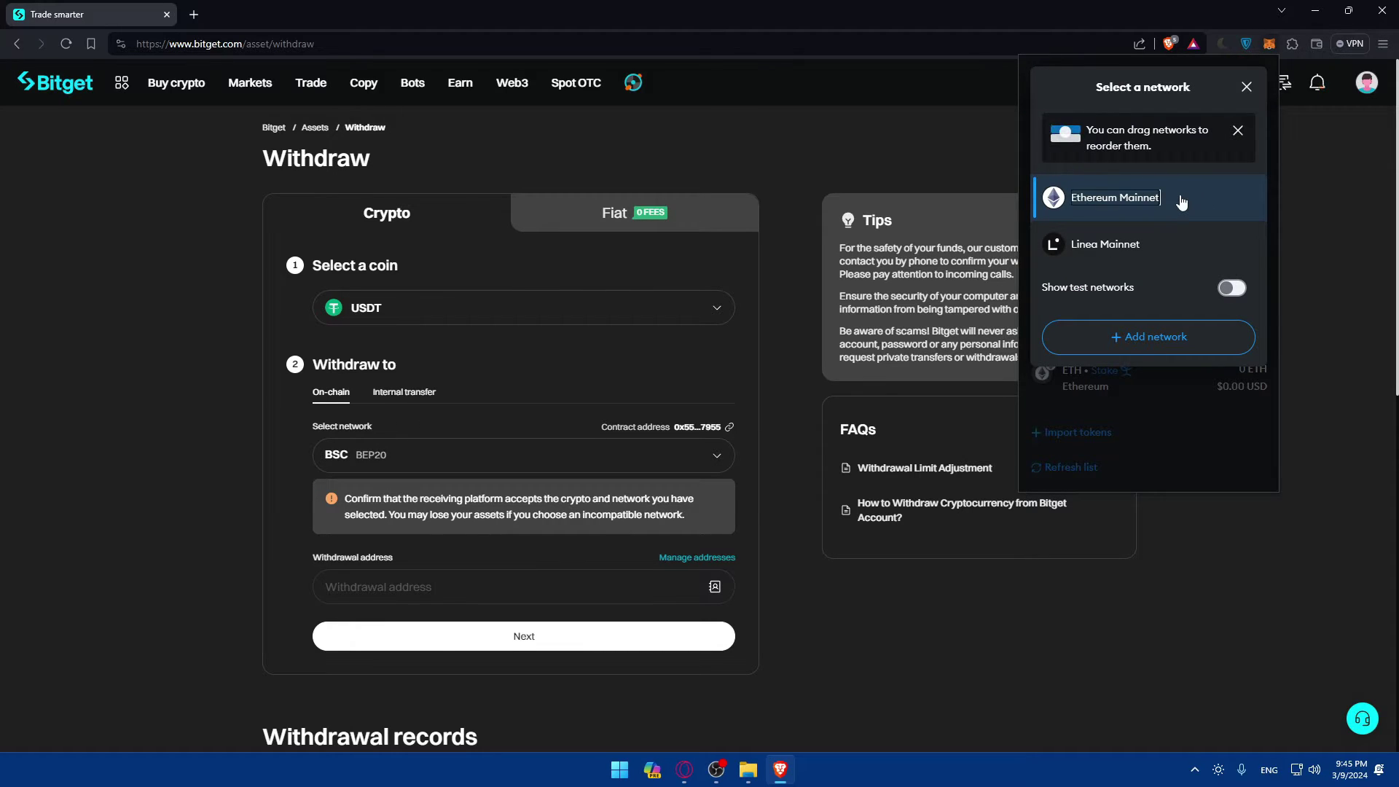
pyautogui.click(1162, 336)
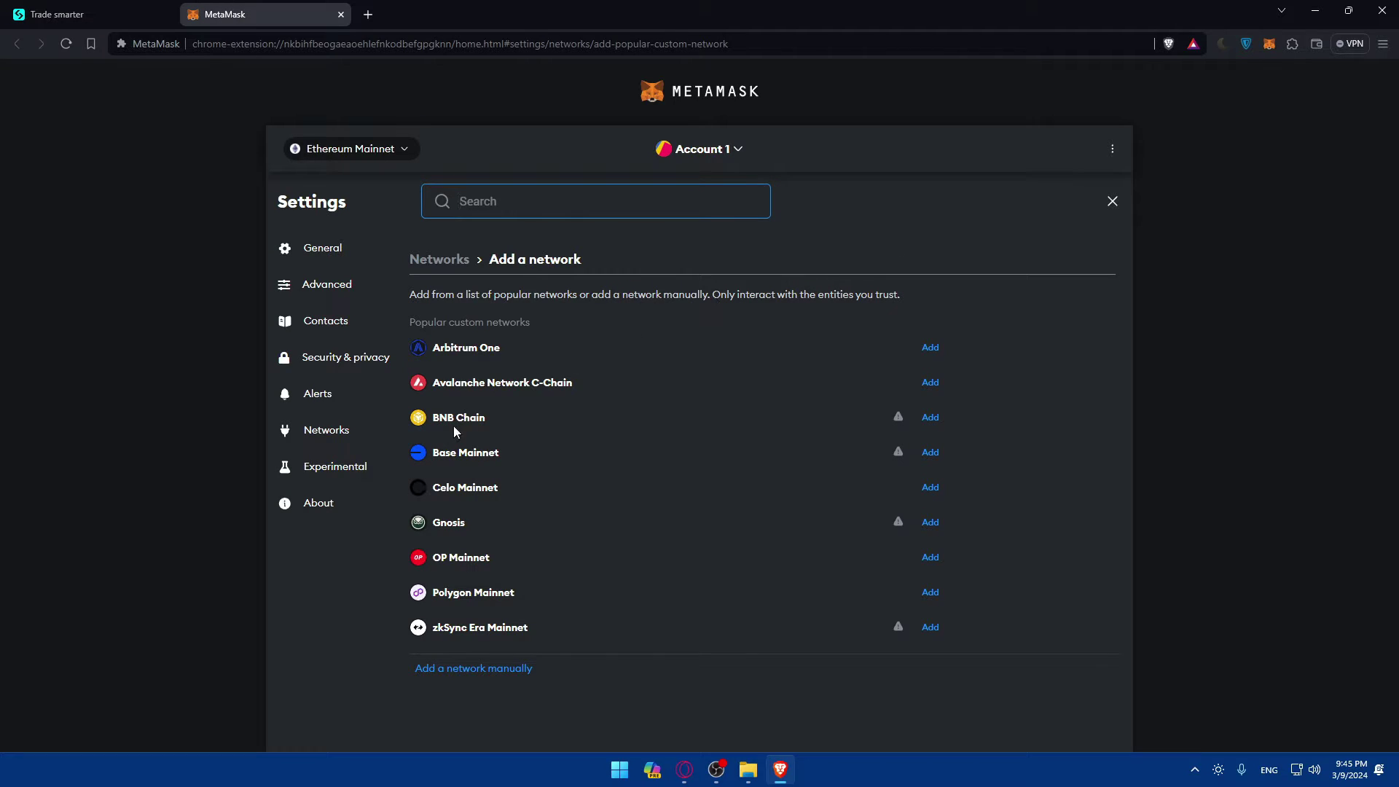
pyautogui.click(932, 418)
pyautogui.click(751, 594)
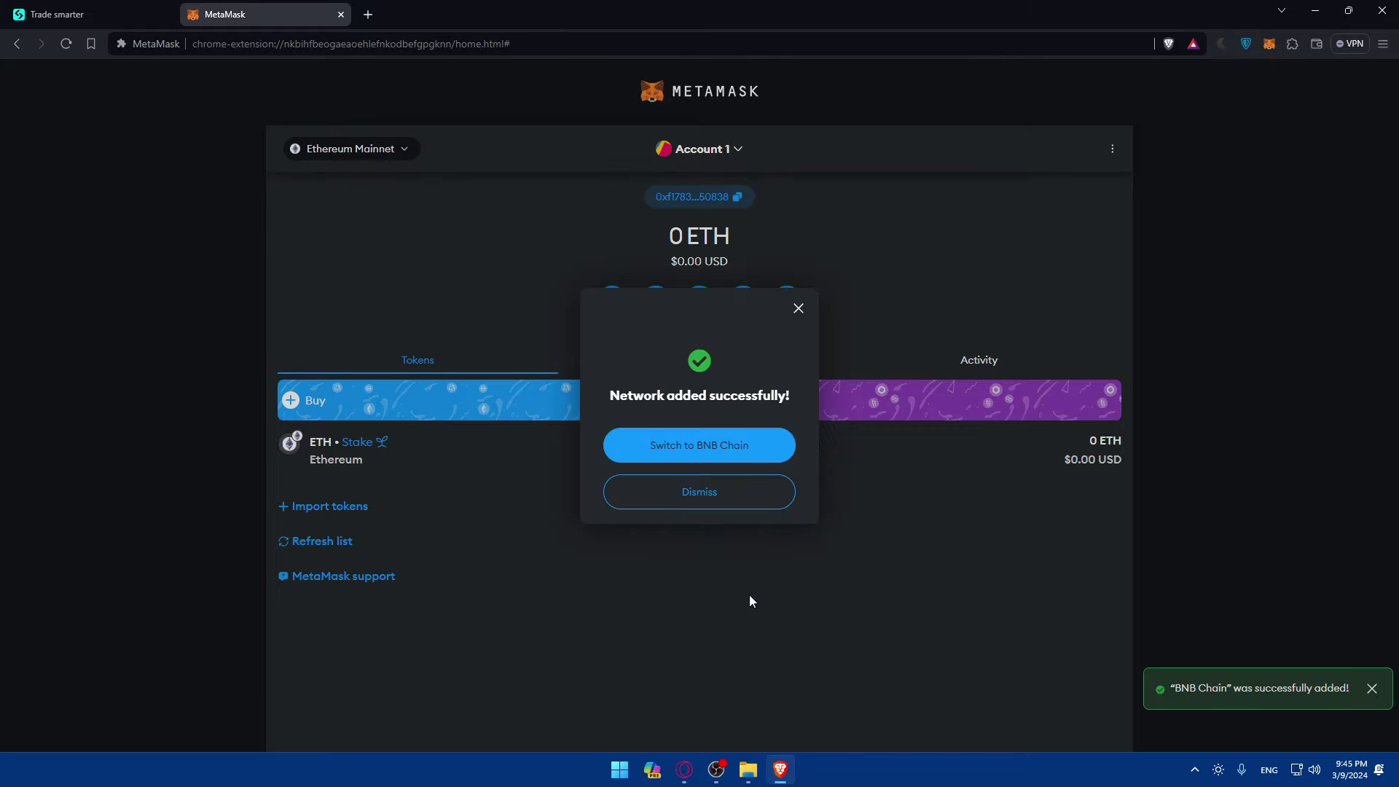
pyautogui.click(674, 451)
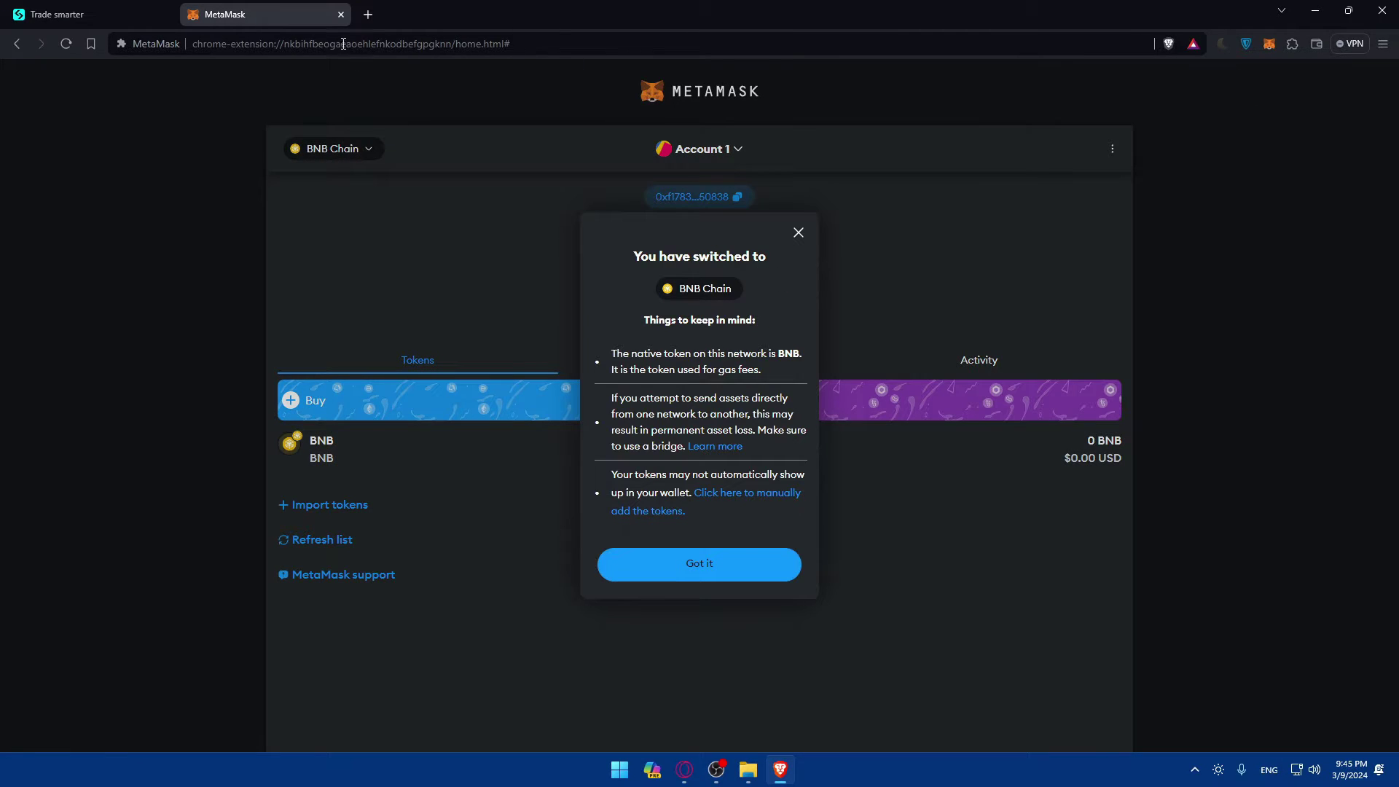
pyautogui.click(340, 13)
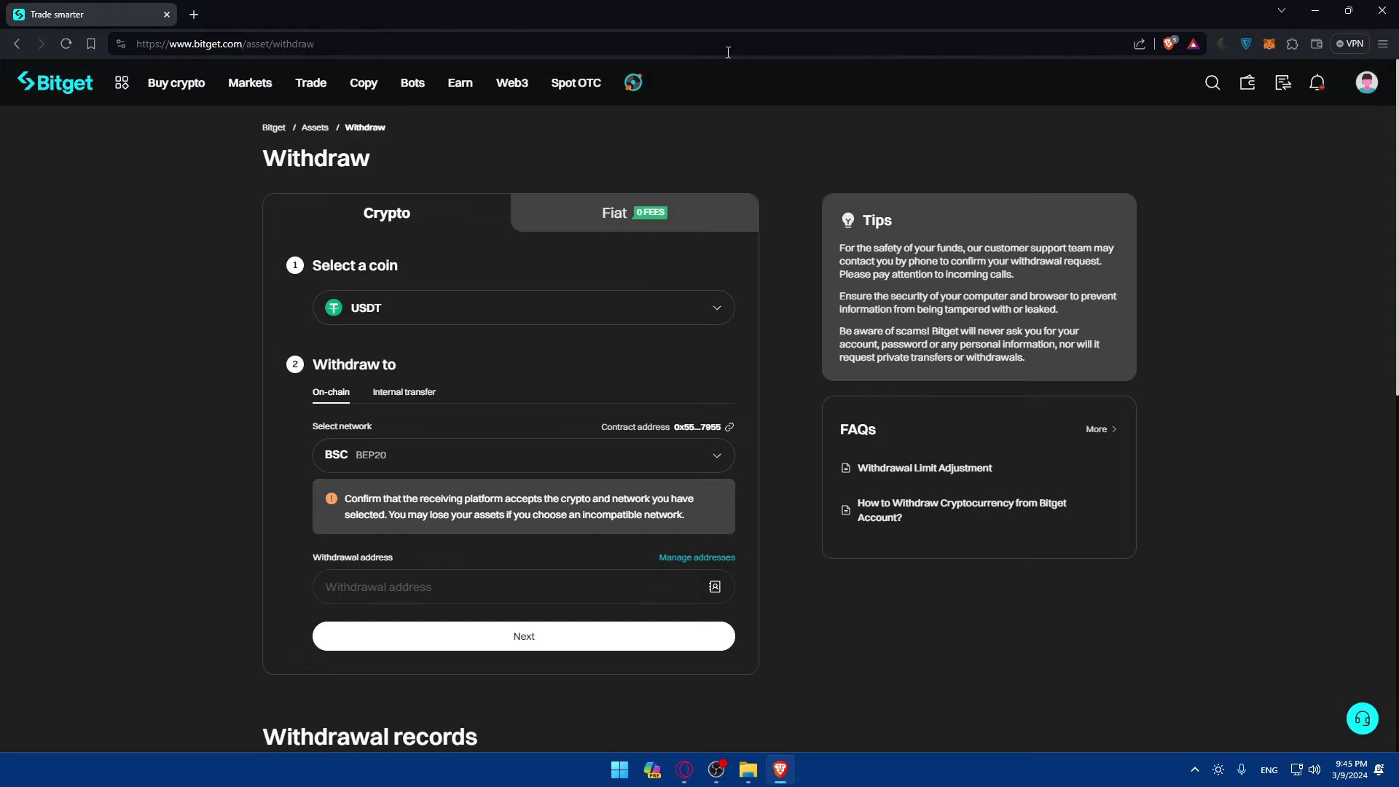
# - Reopen the MetaMask wallet, dismiss the network switch notice and show the receiving address of Account 1
pyautogui.click(1269, 46)
pyautogui.click(1136, 445)
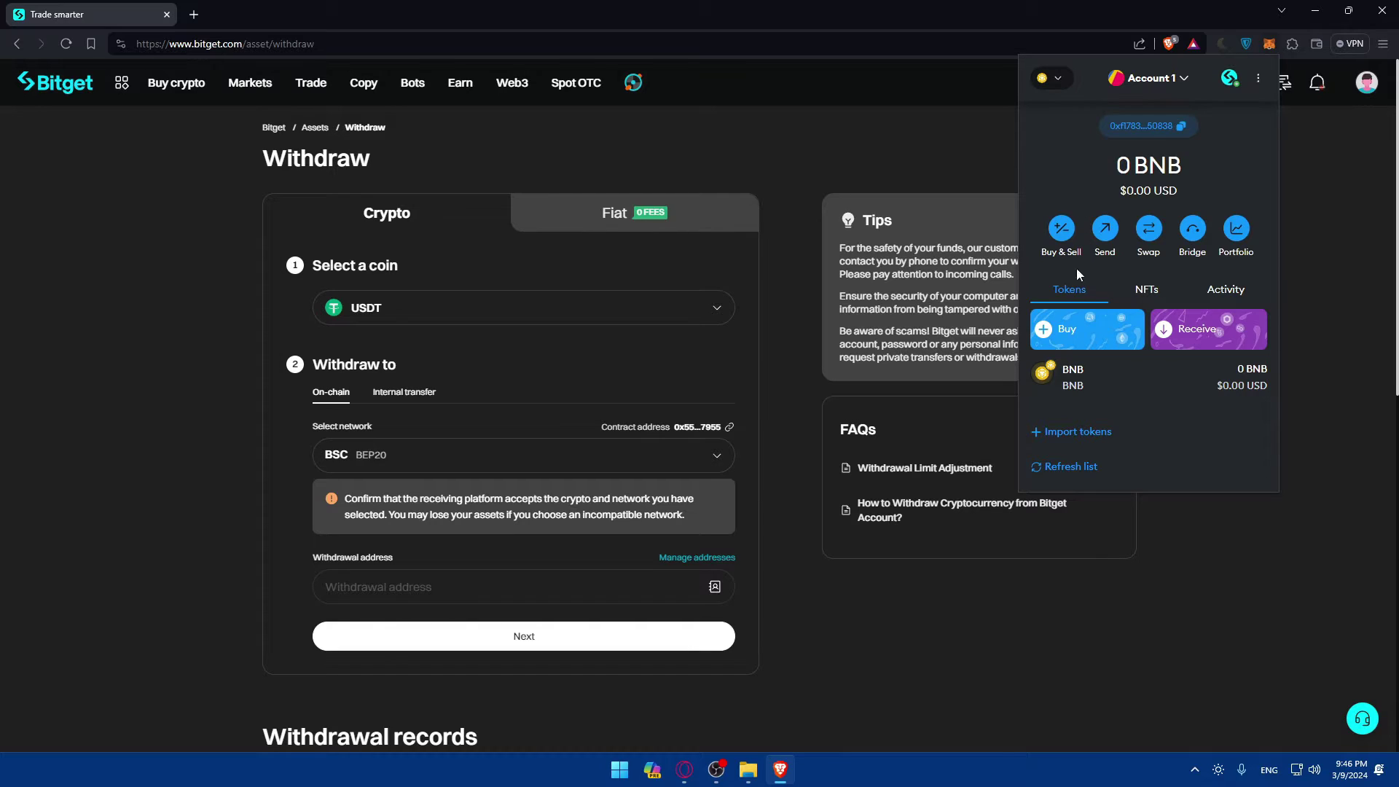
pyautogui.click(1189, 337)
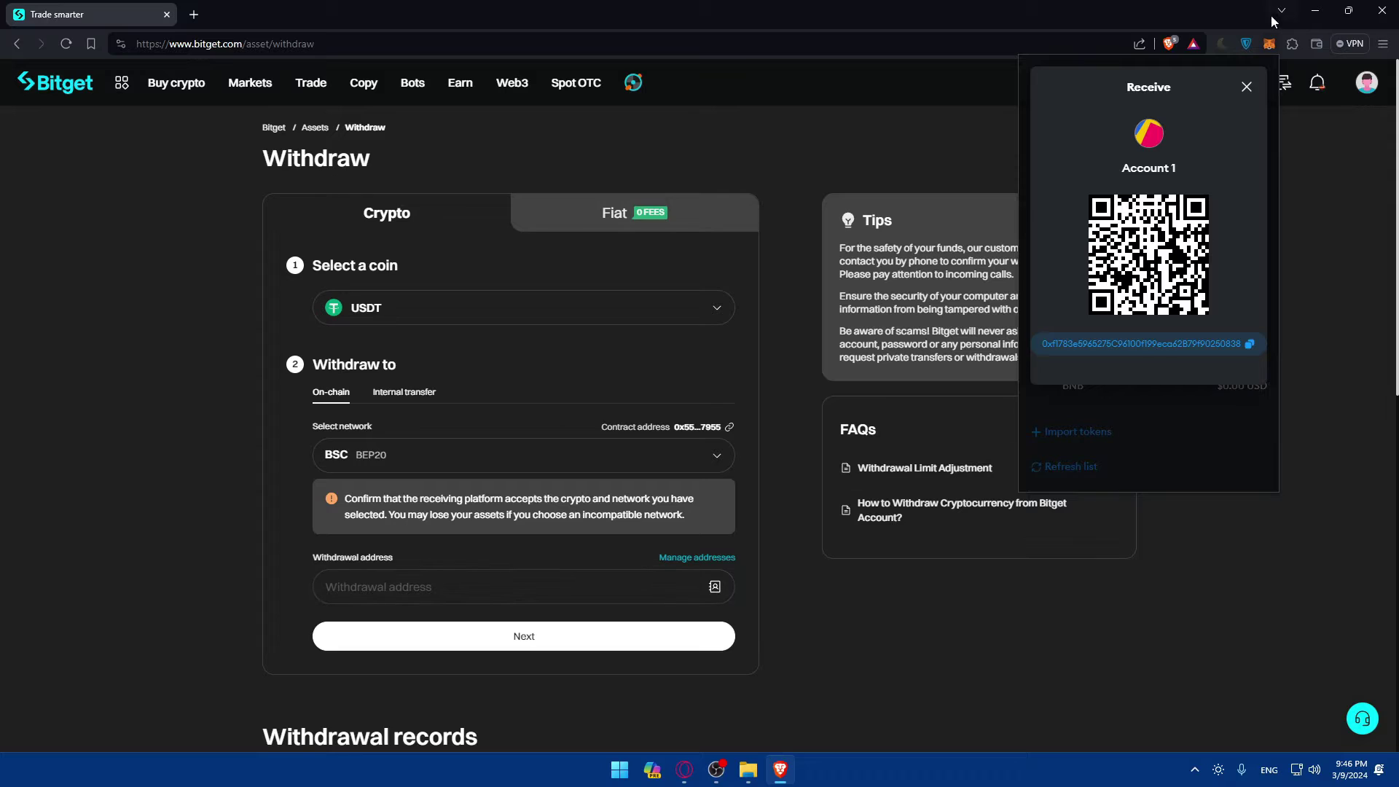
# - Close the receiving address and open MetaMask's custom token import form for BNB Chain
pyautogui.click(1247, 87)
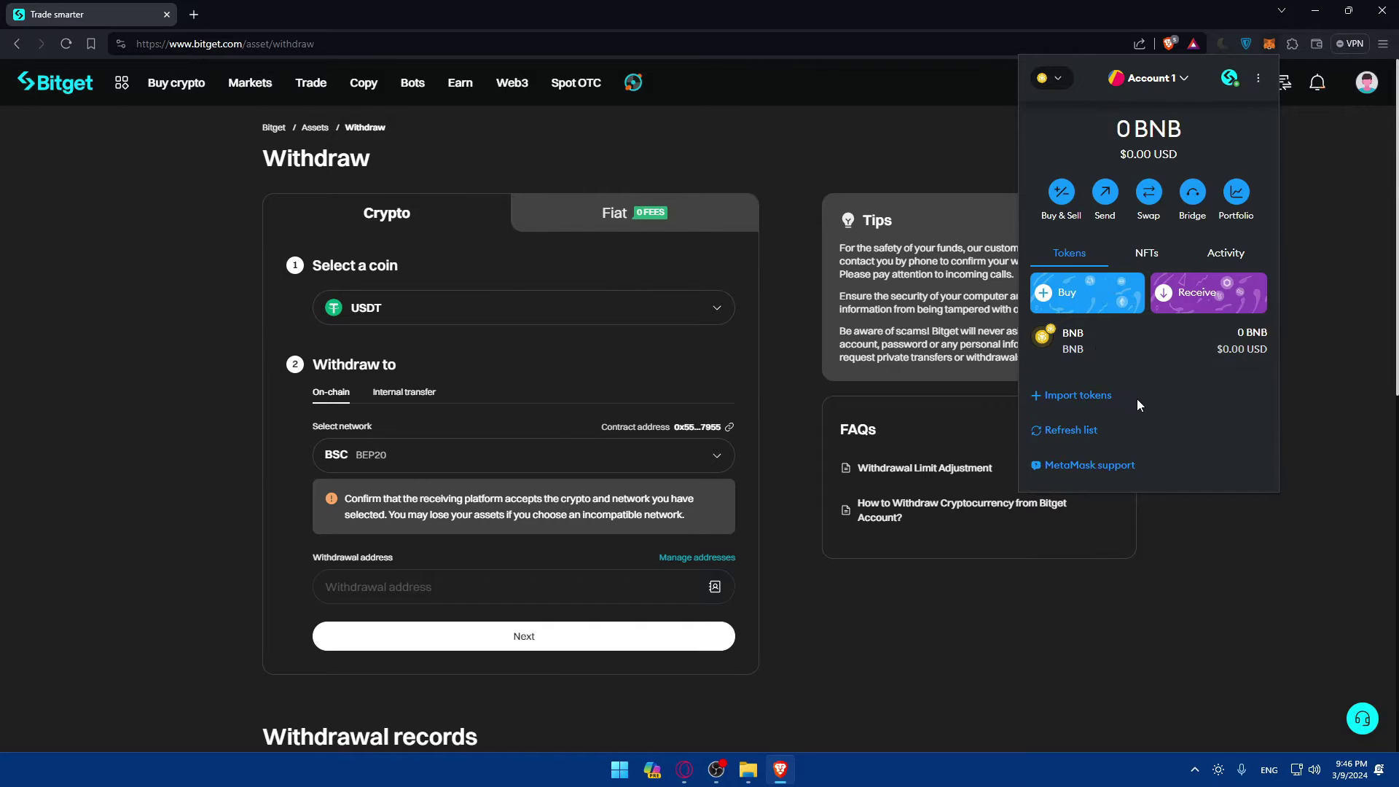
pyautogui.scroll(-1, 1113, 447)
pyautogui.click(1065, 395)
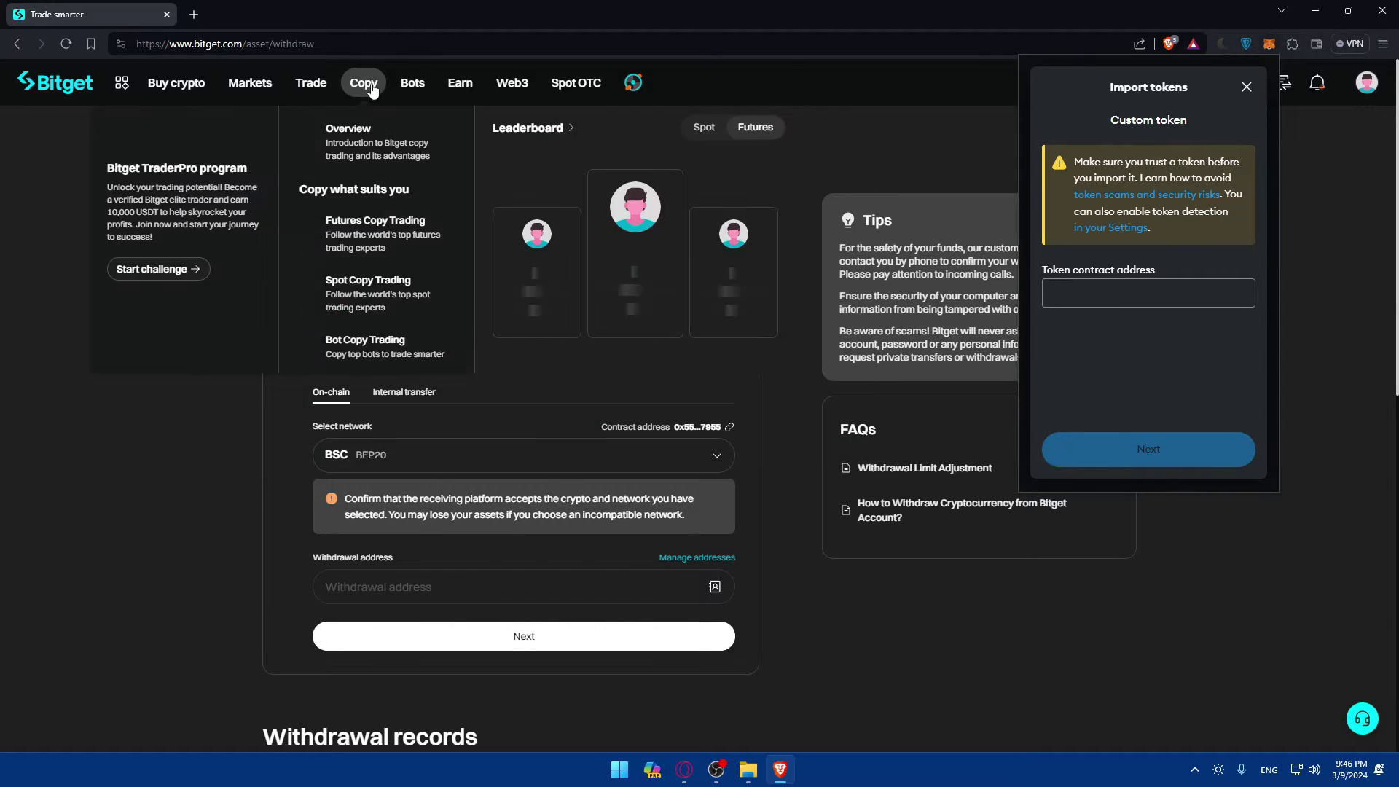
# - Search the web in a new tab for the USDT token contract address
pyautogui.click(194, 14)
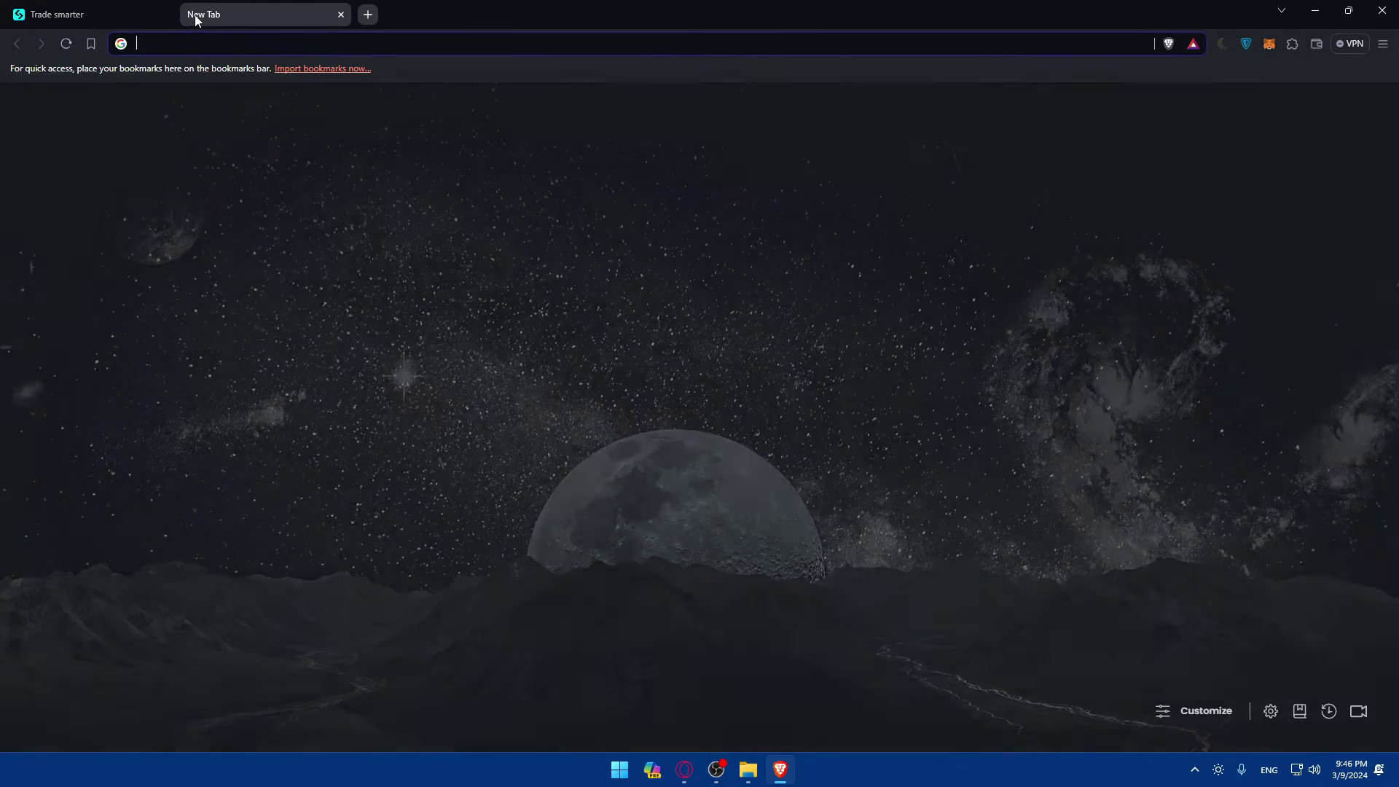
pyautogui.write('usdt')
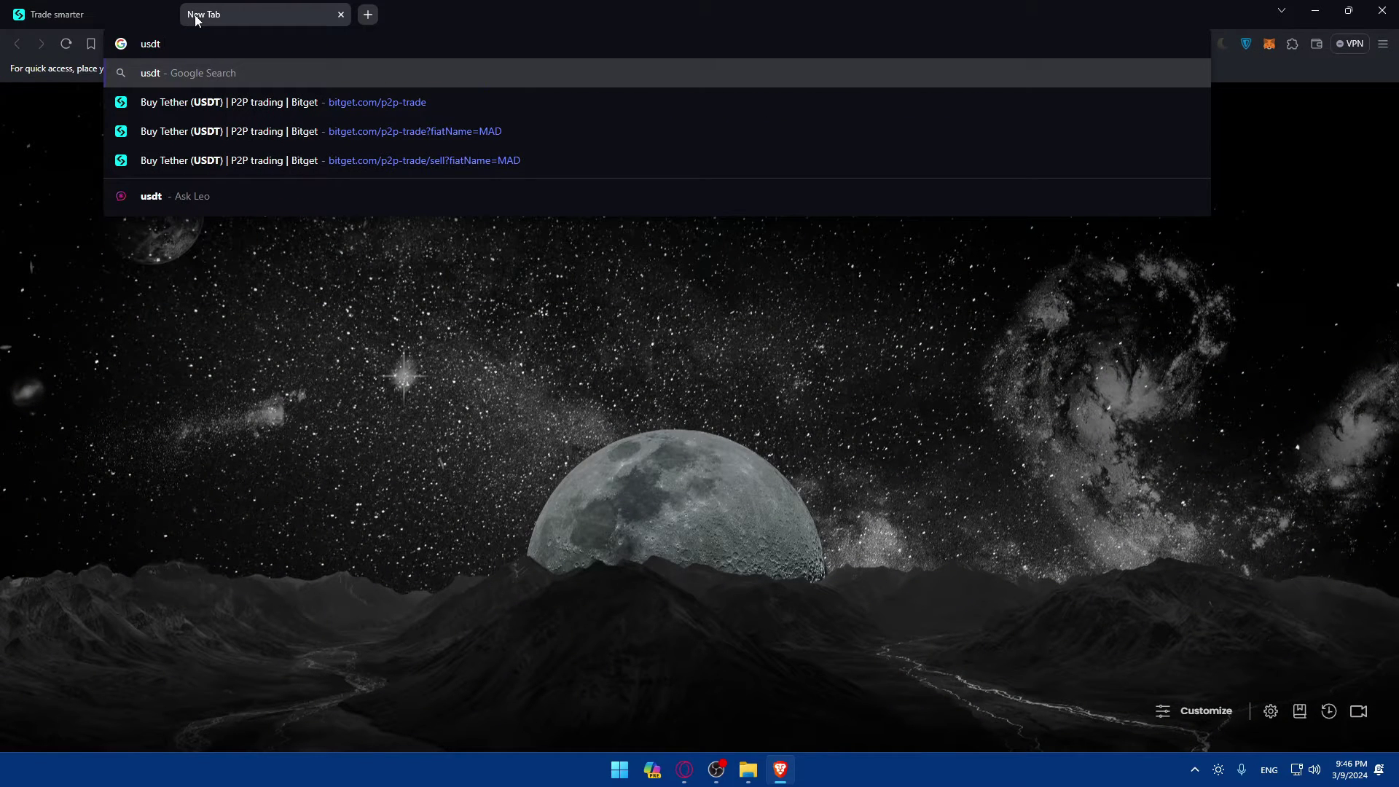
pyautogui.write(' tokecn t')
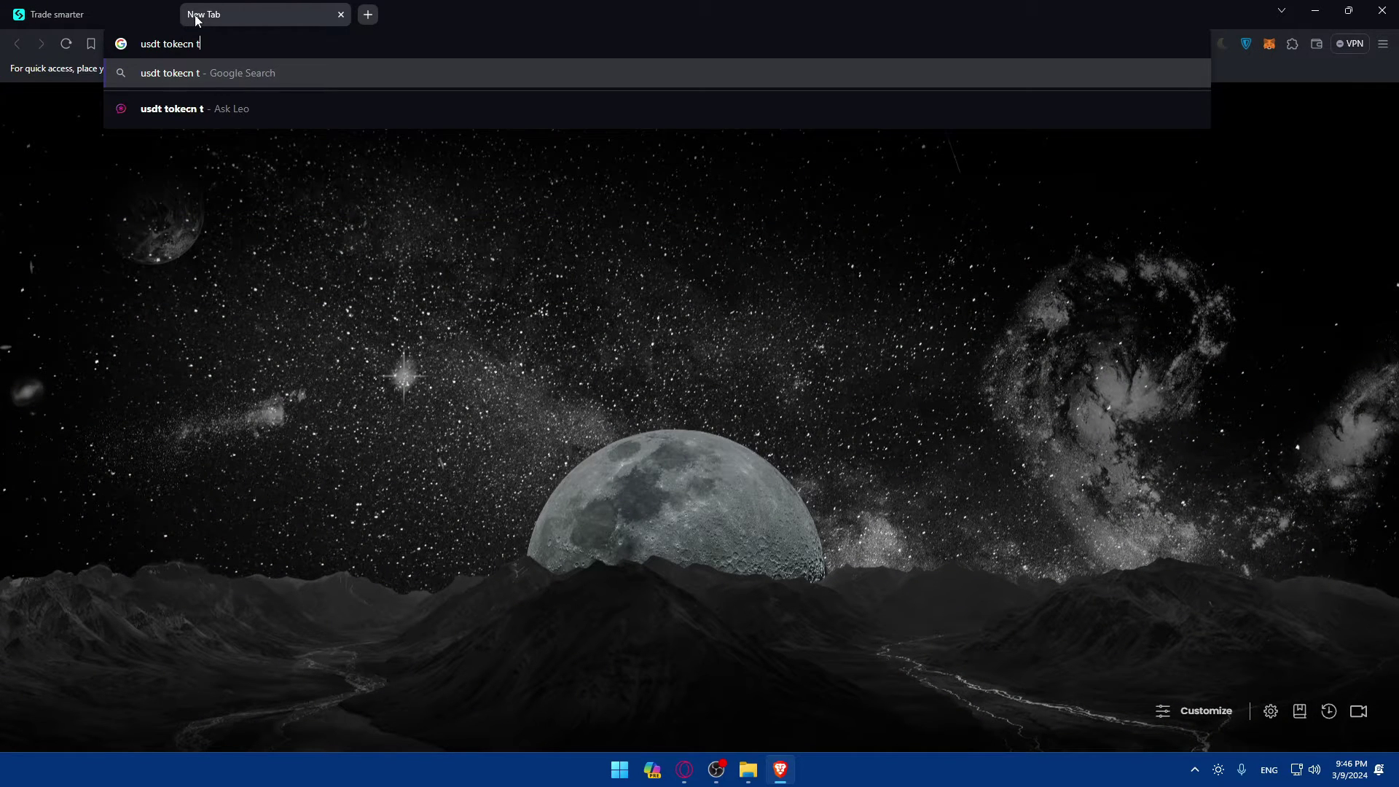
pyautogui.press('BackSpace')
pyautogui.write('contra')
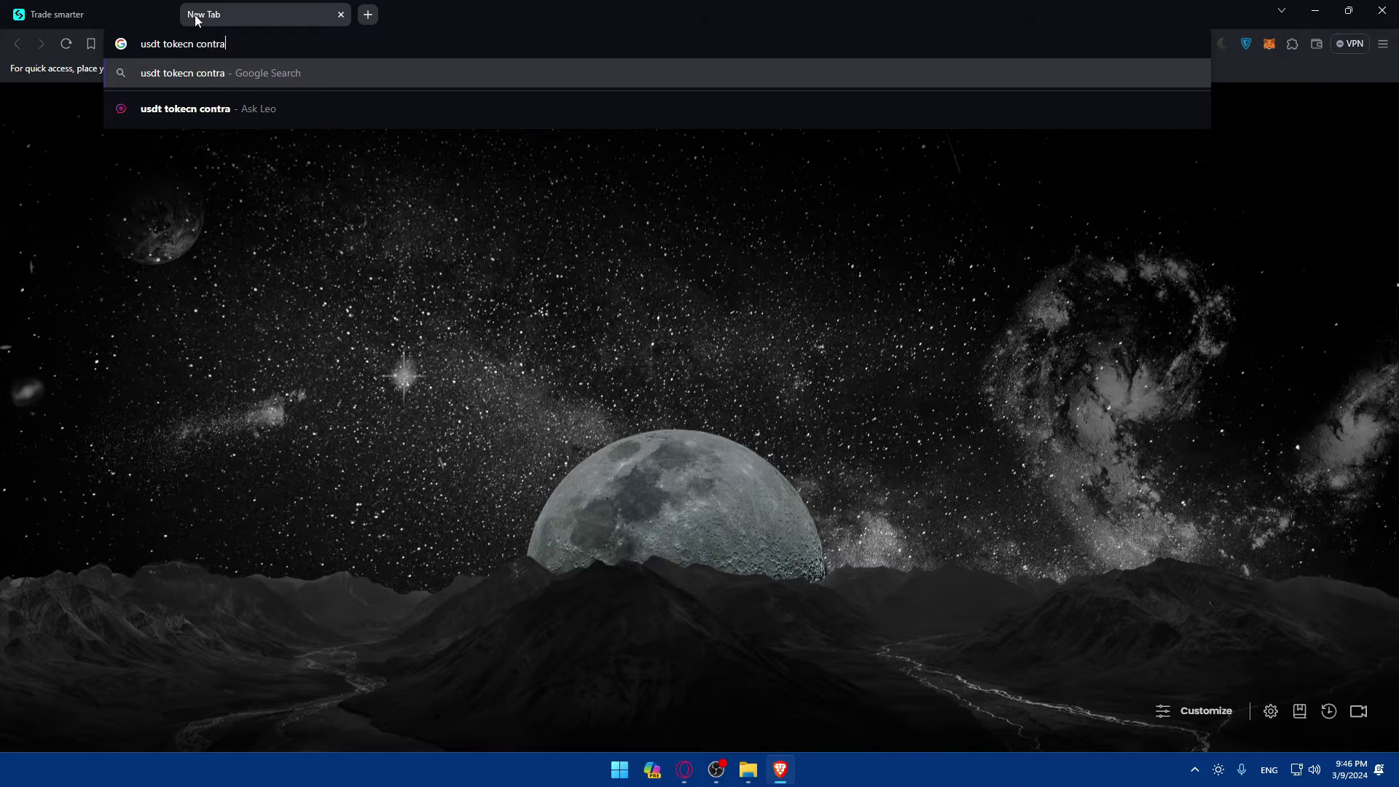
pyautogui.write('ct adresss')
pyautogui.press('Return')
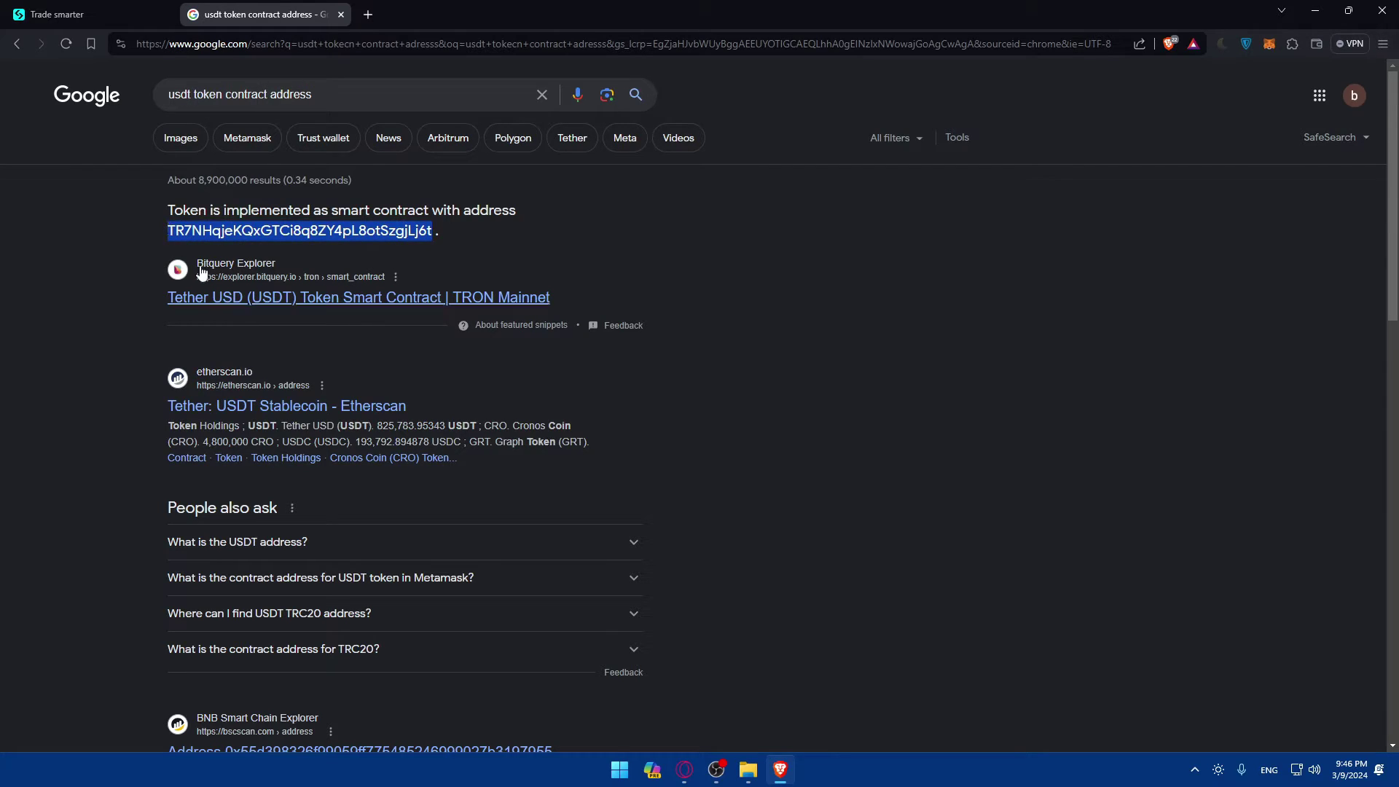
# - Refine the web search with "bsc network" and open the first BNB Smart Chain Explorer result
pyautogui.click(331, 89)
pyautogui.write('bsc')
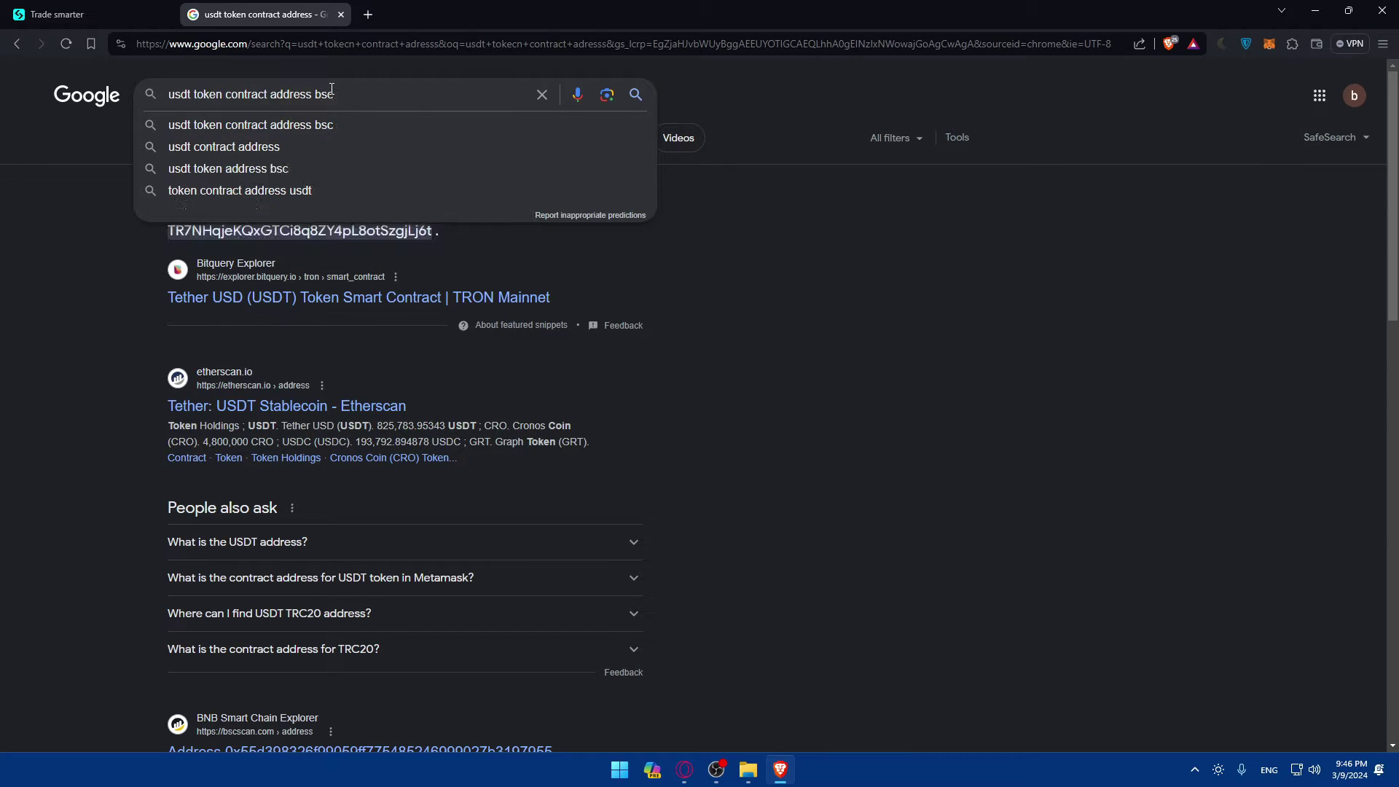
pyautogui.write(' networ')
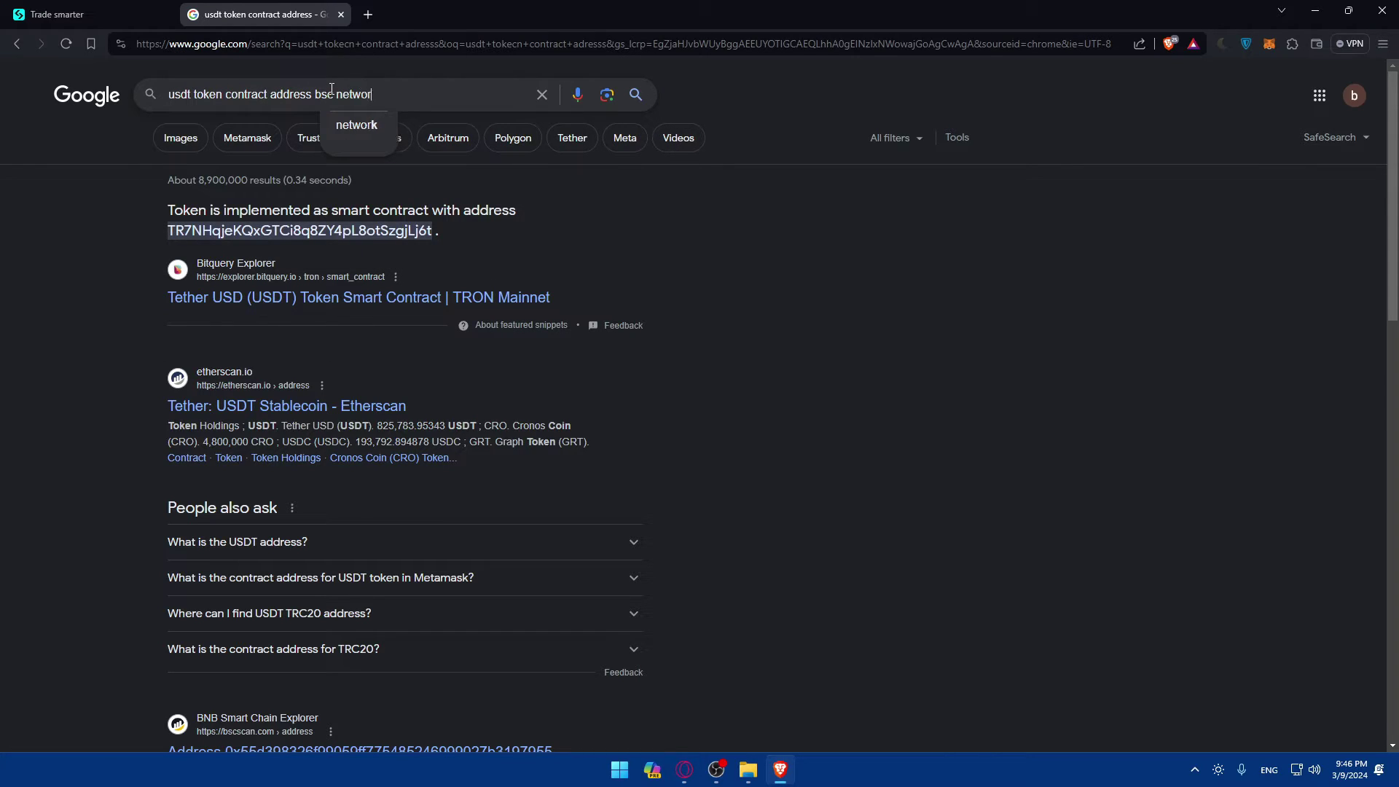
pyautogui.write('k')
pyautogui.press('Return')
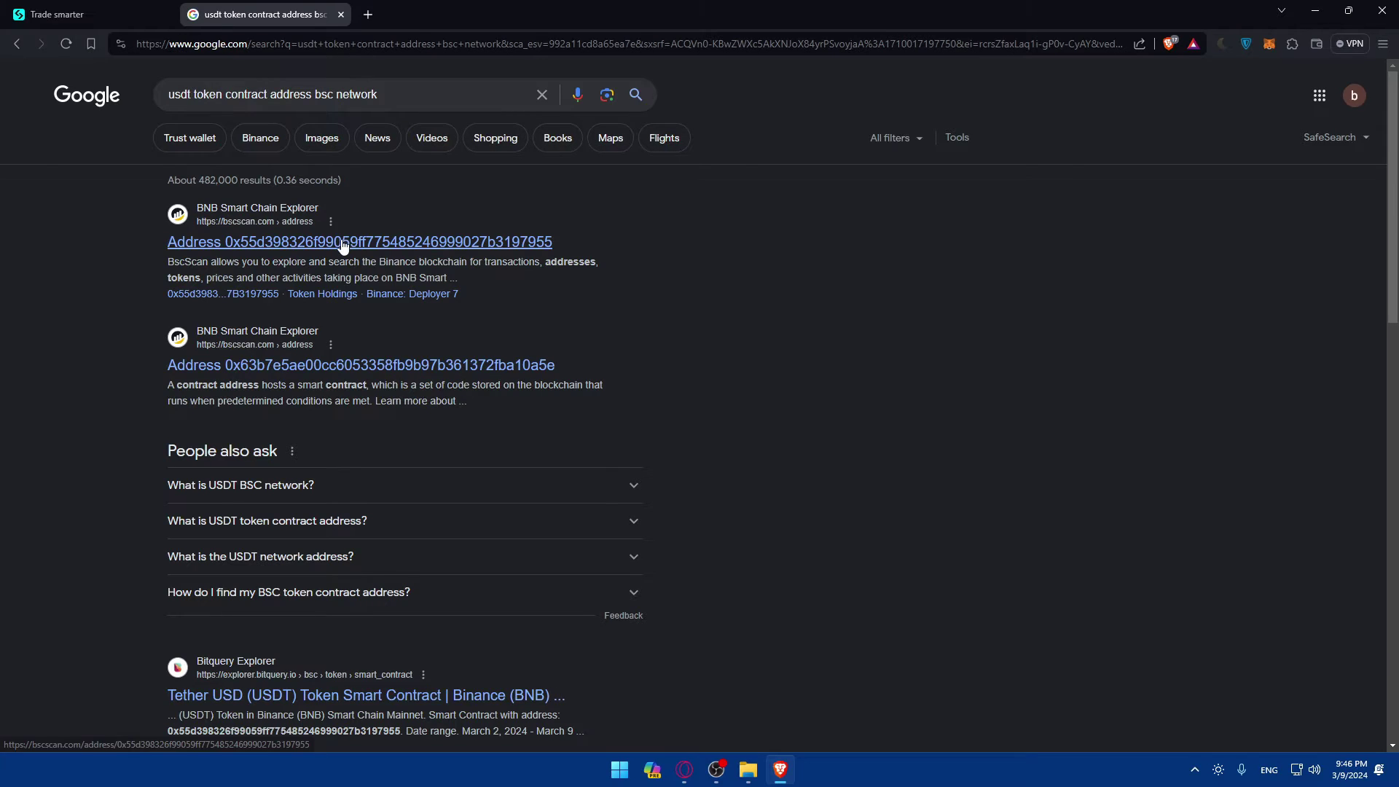
pyautogui.click(342, 242)
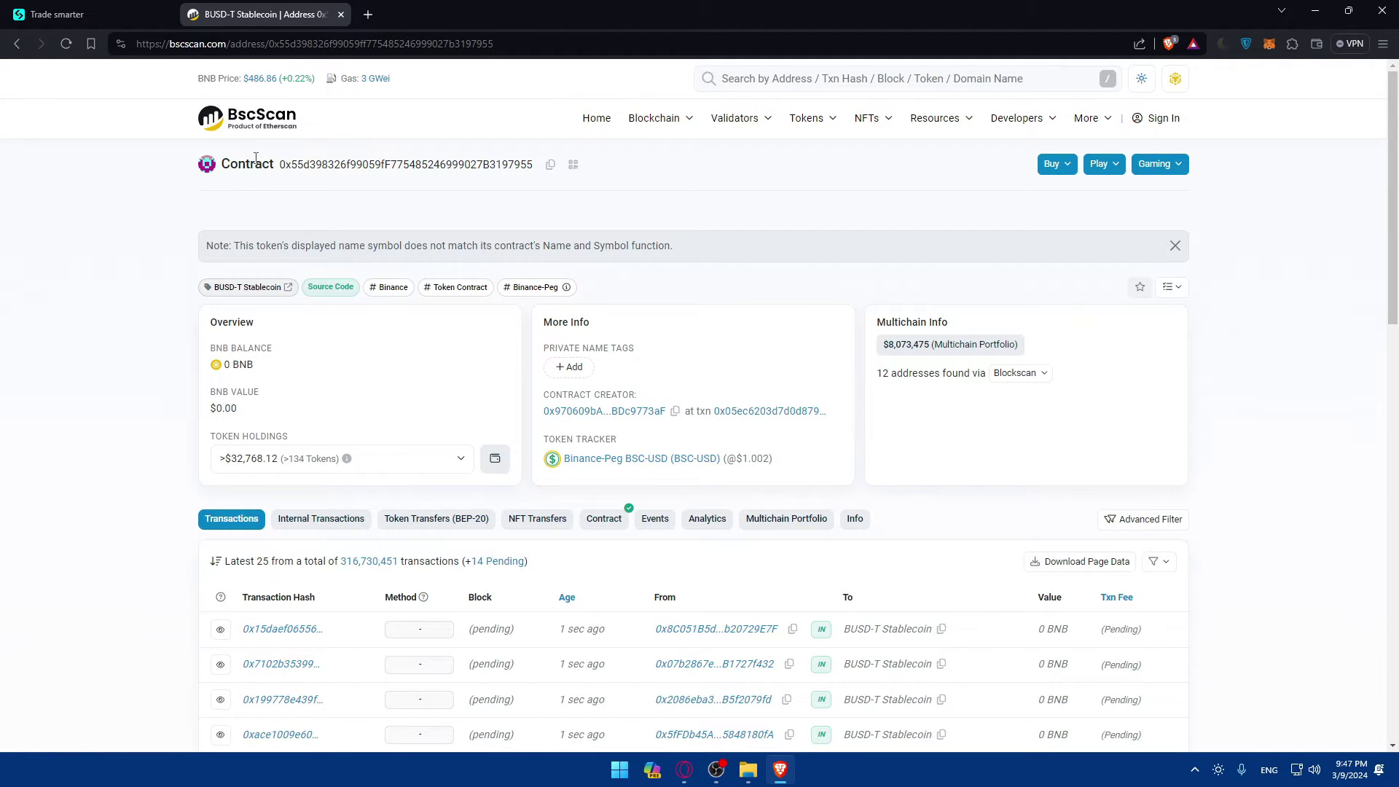
# - Search BscScan for usdt, look through the suggested tokens and return to the web search results
pyautogui.click(789, 82)
pyautogui.write('usdt')
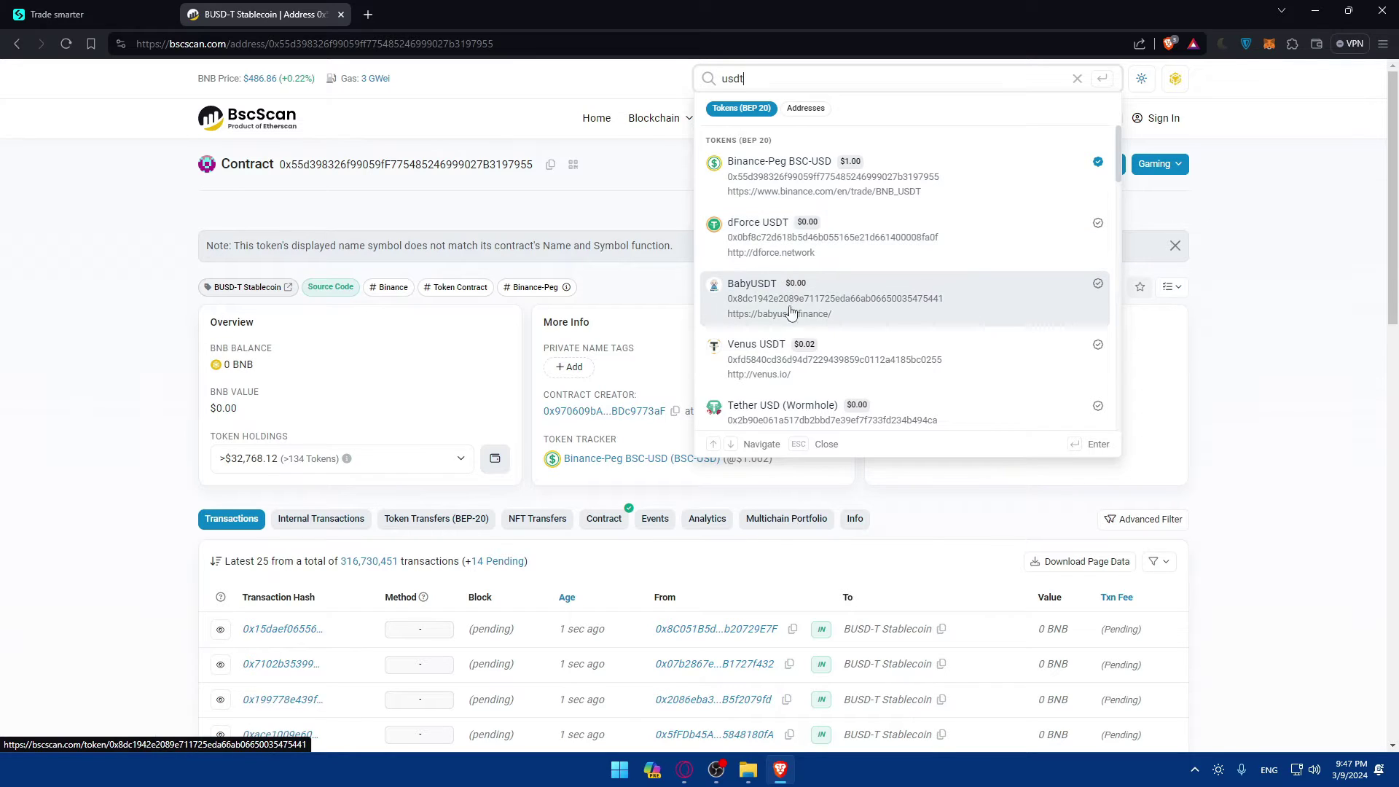
pyautogui.scroll(-2, 787, 396)
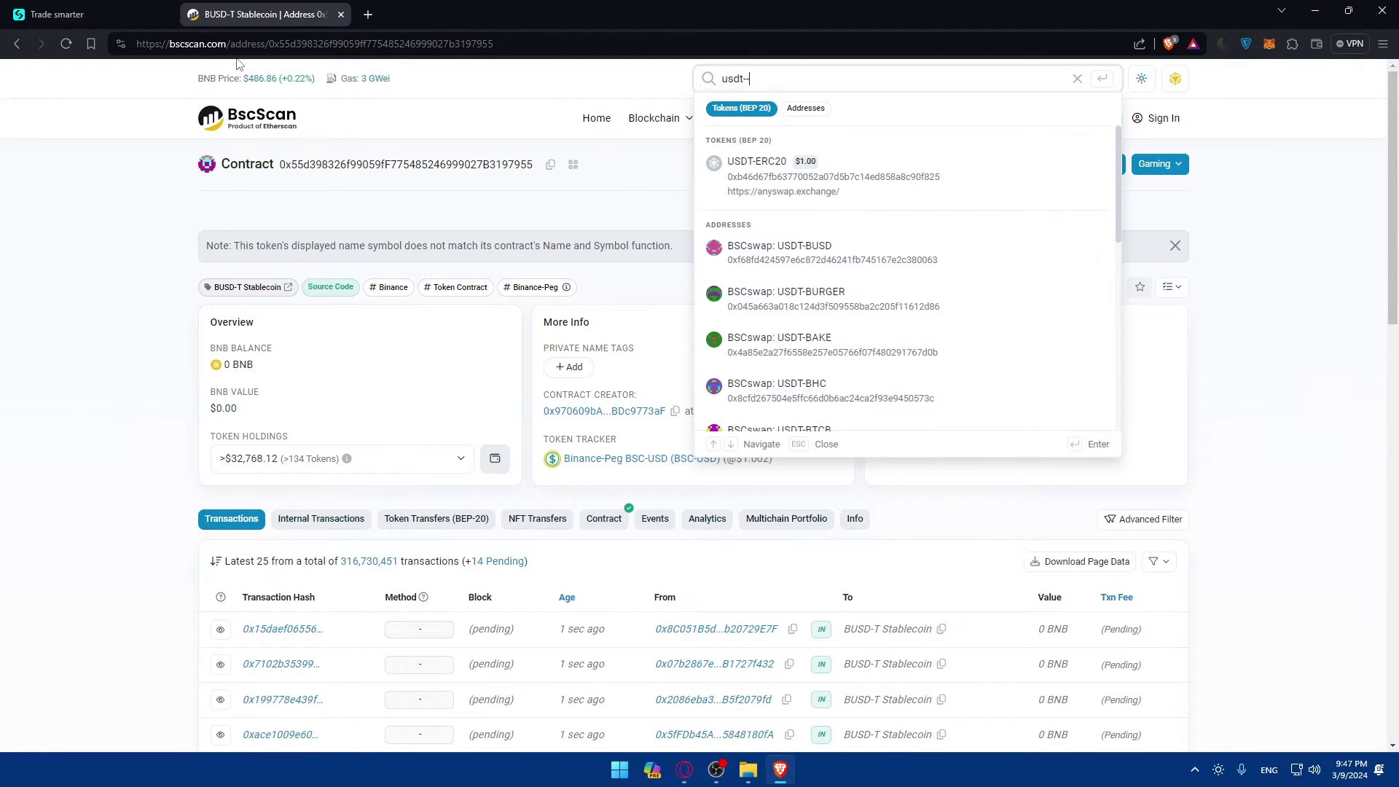
pyautogui.hotkey('alt', 'Left')
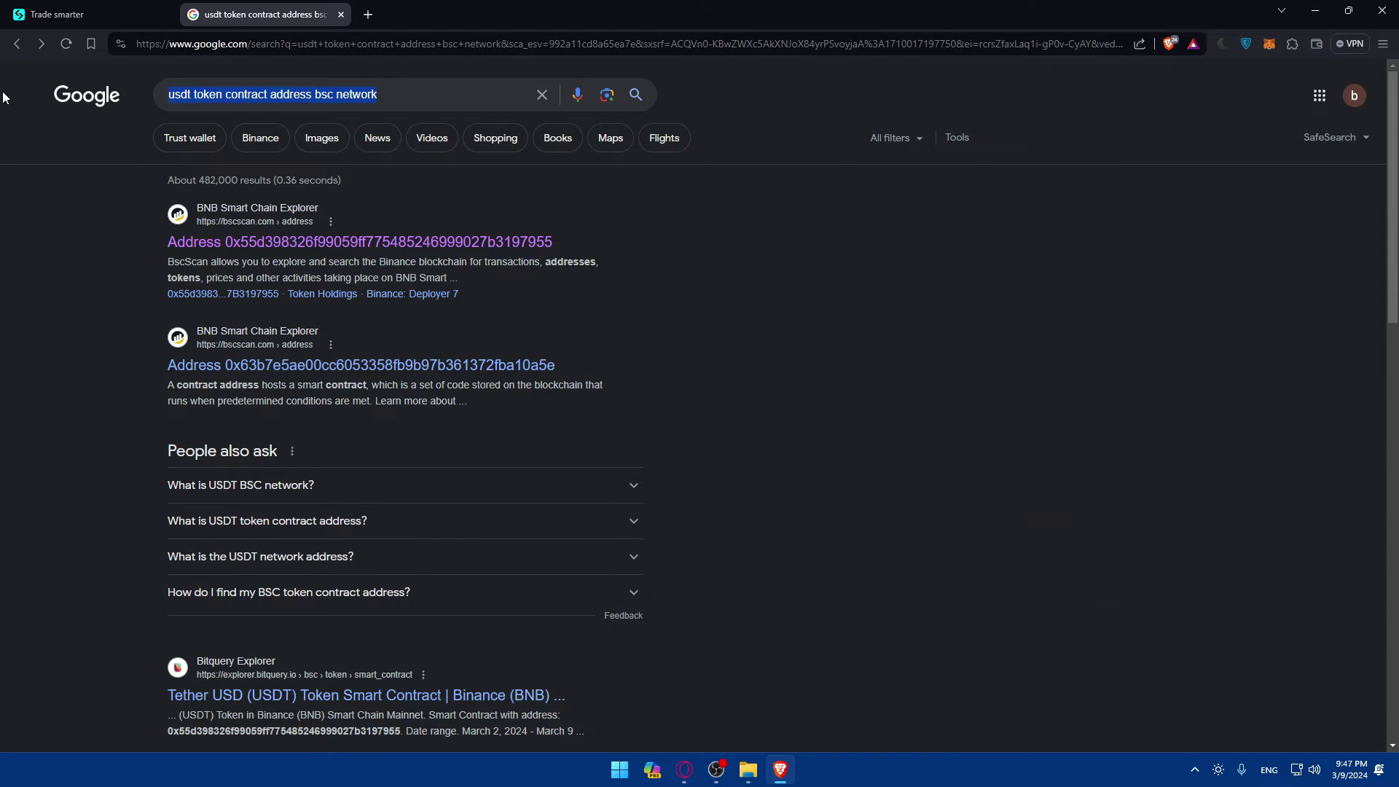
# - Search the web for usdt, check Tether's website and open the CoinMarketCap page for Tether USDt
pyautogui.write('usdt')
pyautogui.press('Return')
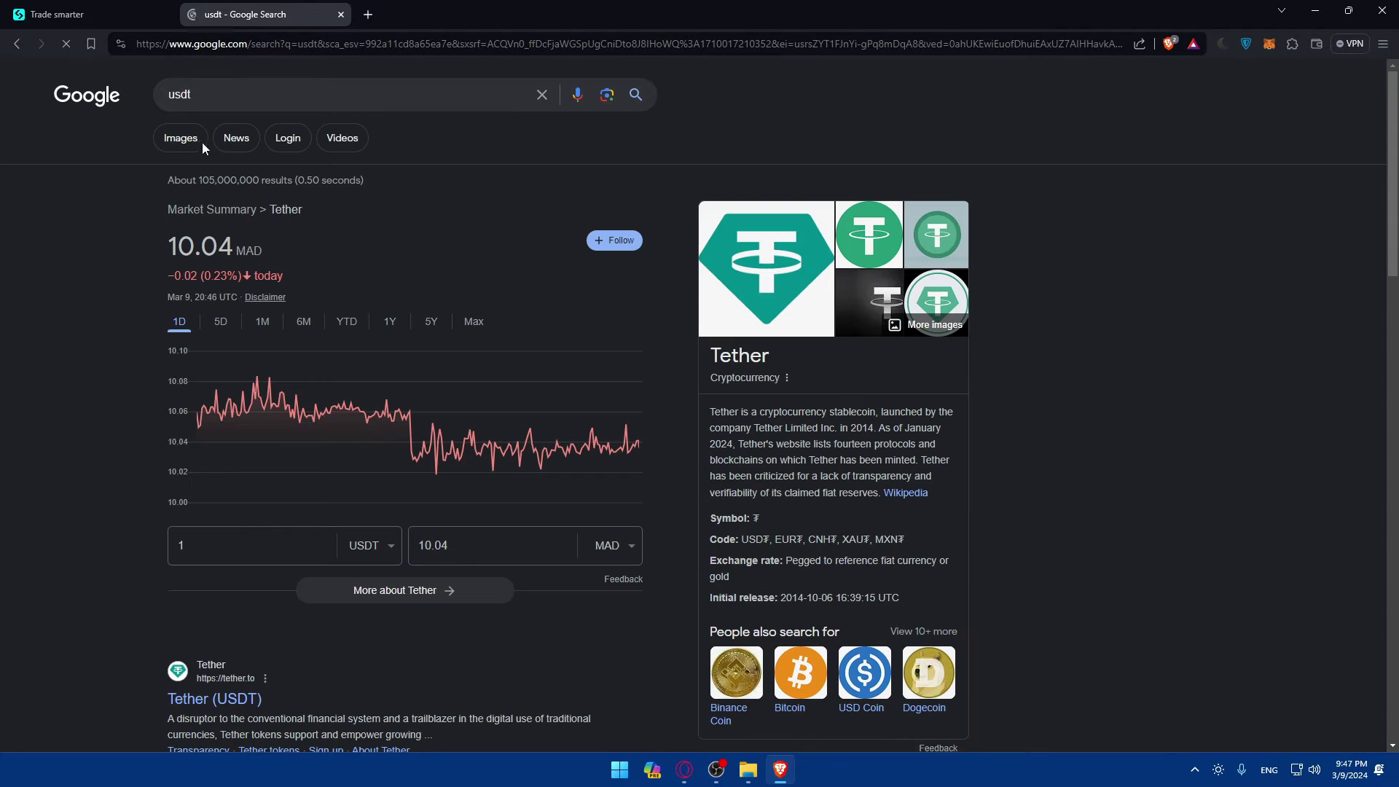
pyautogui.scroll(-3, 324, 243)
pyautogui.click(247, 456)
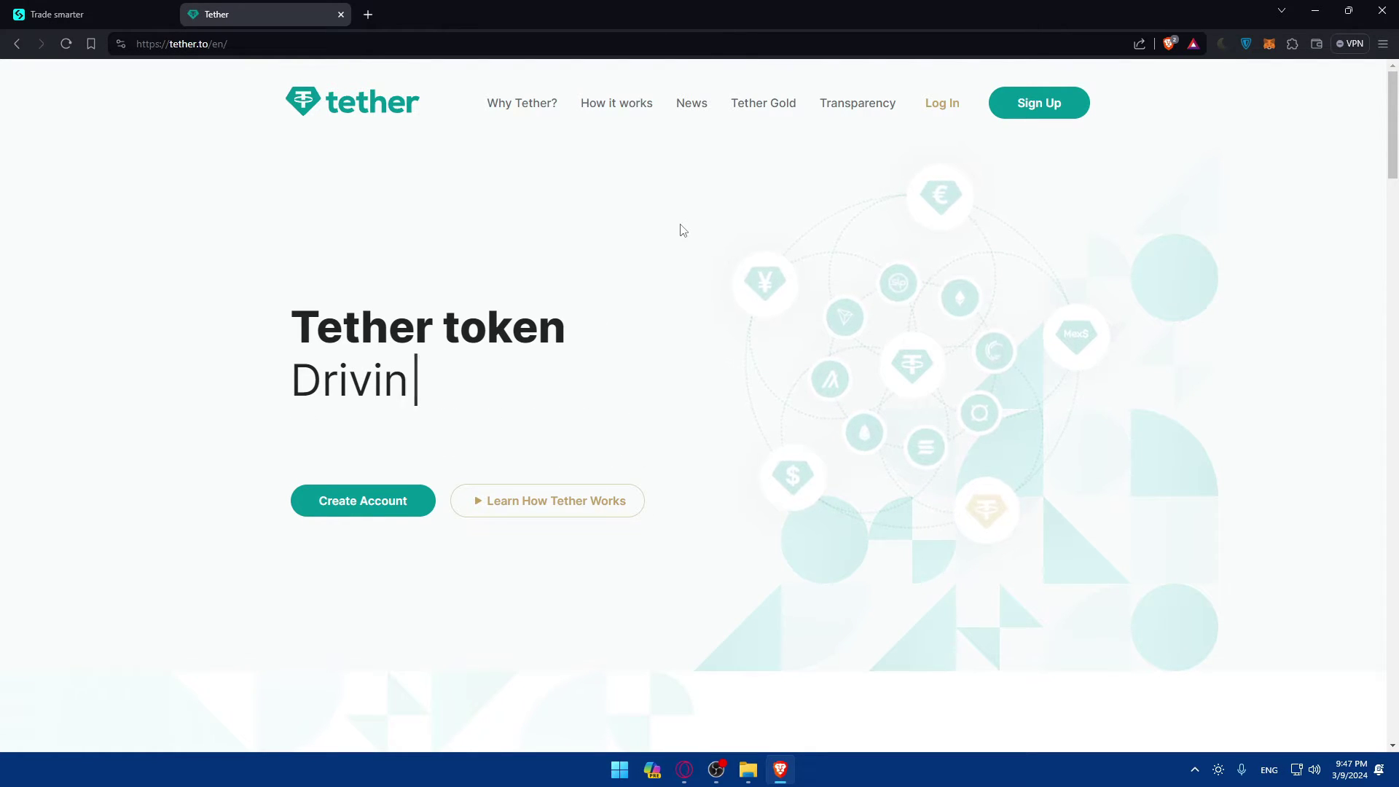
pyautogui.hotkey('alt', 'Left')
pyautogui.scroll(-5, 514, 295)
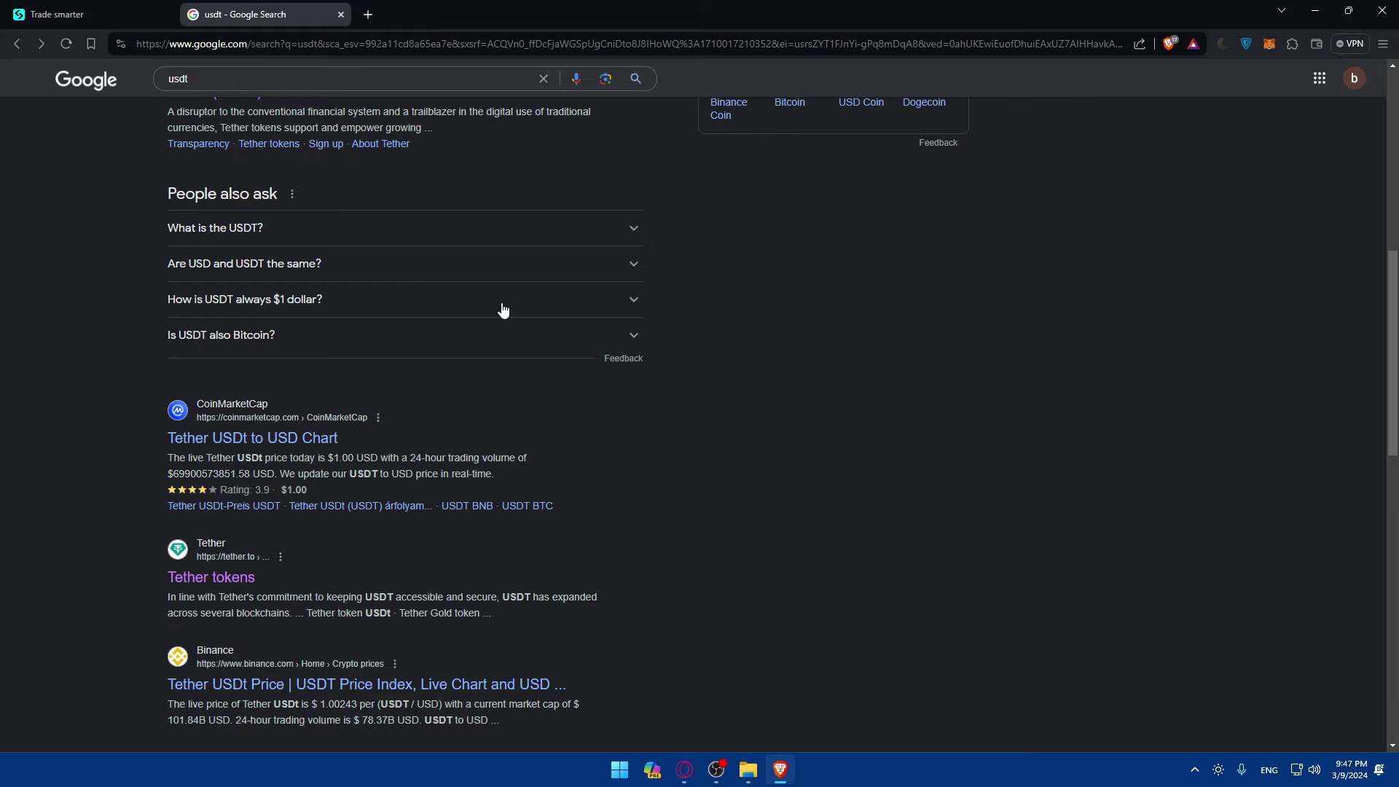
pyautogui.click(295, 439)
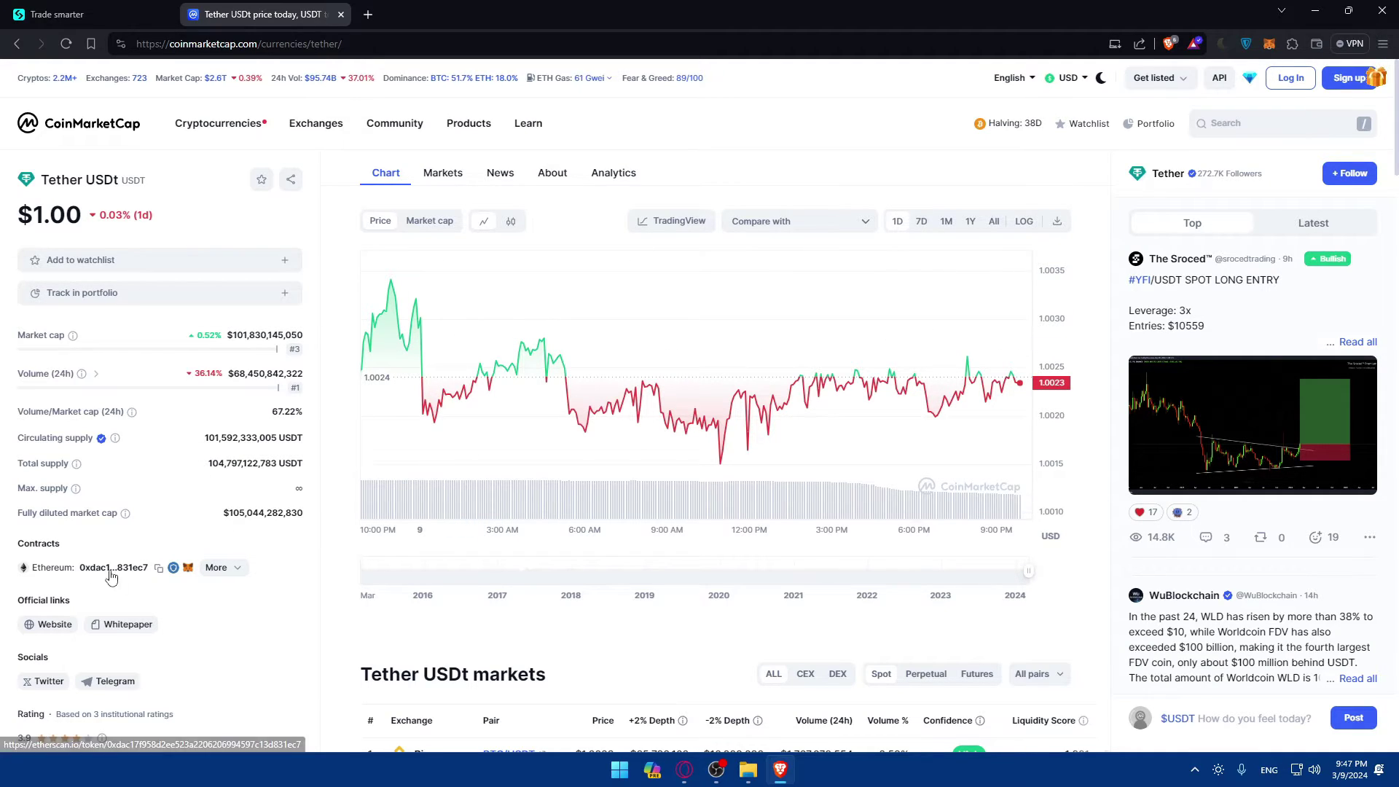
# - Check Tether's Ethereum contract on Etherscan, close it and look through the CoinMarketCap page for other contract details
pyautogui.click(73, 574)
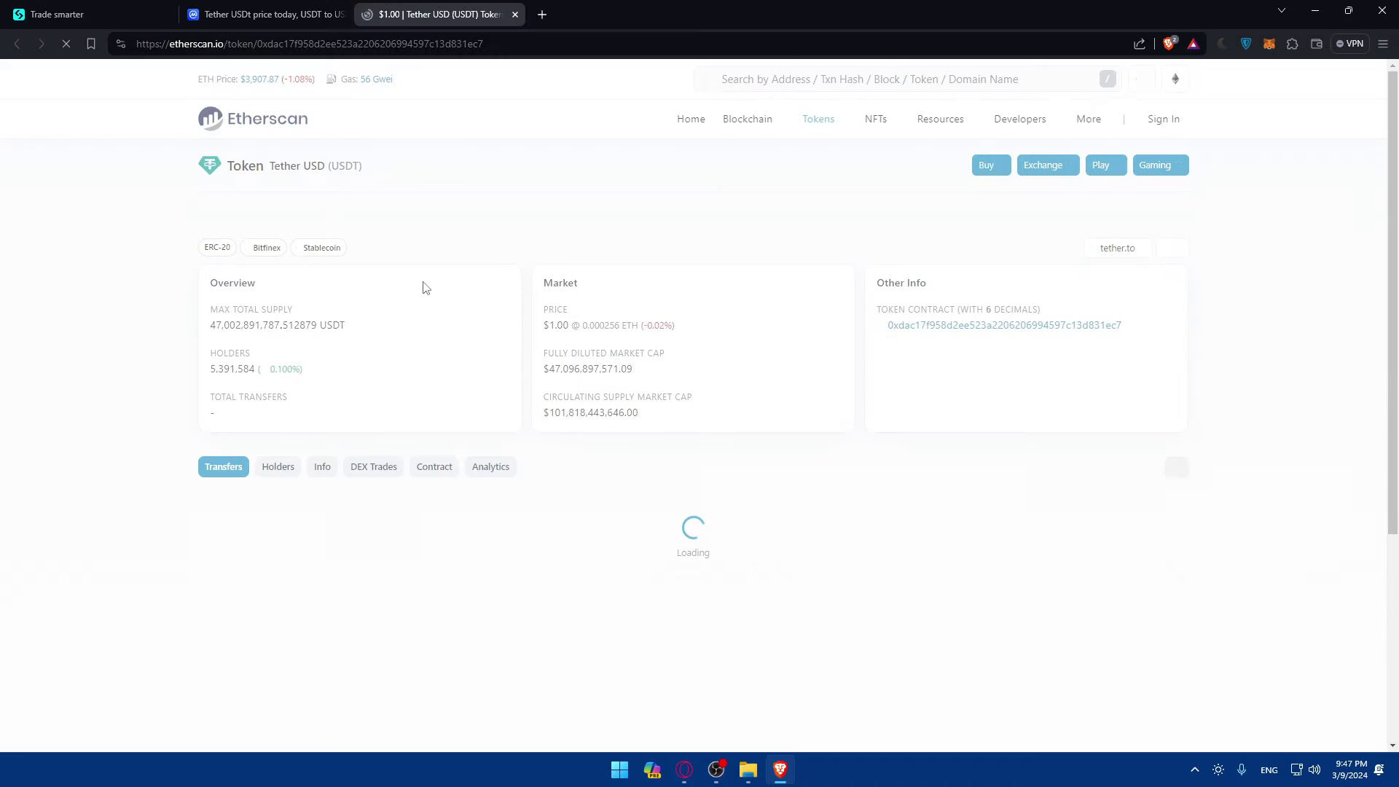
pyautogui.click(515, 14)
pyautogui.scroll(-3, 307, 428)
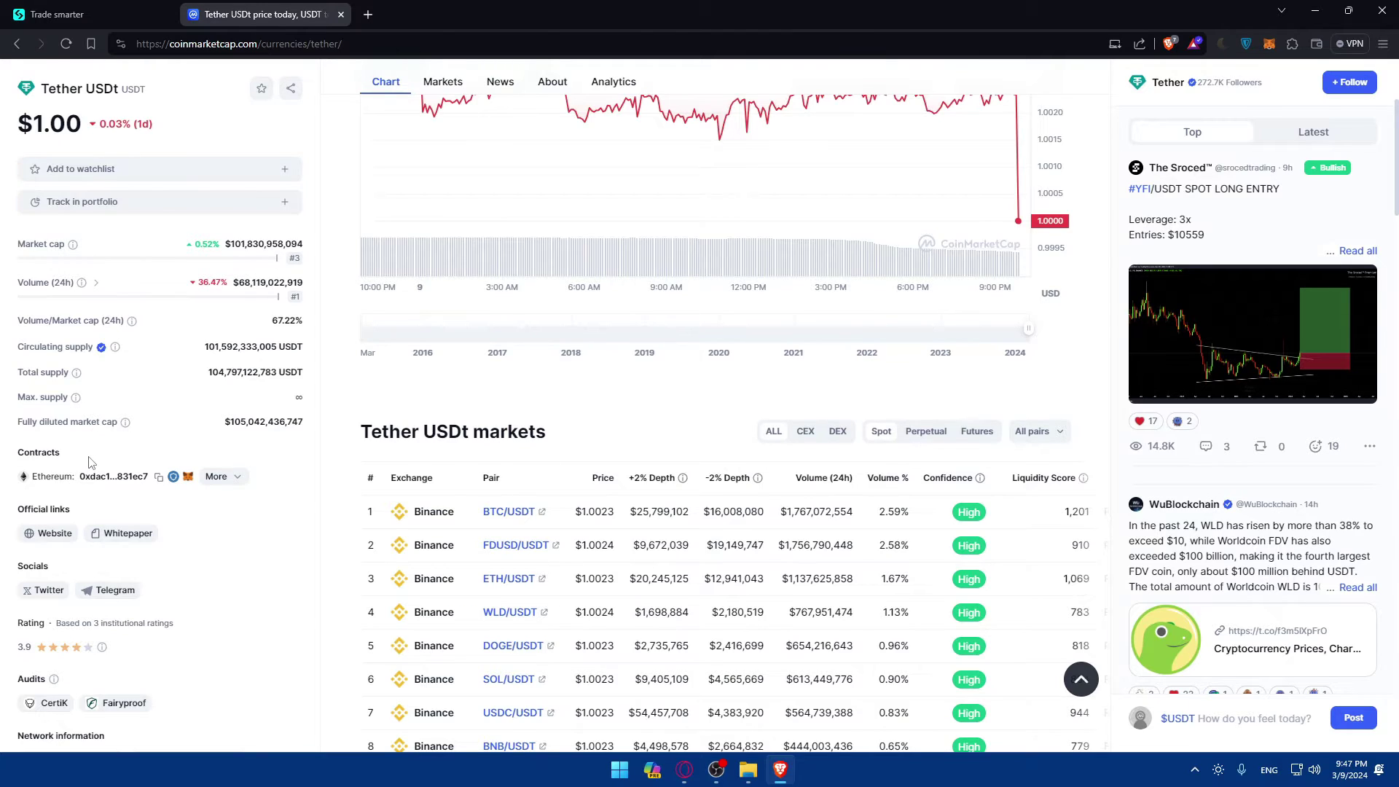
pyautogui.scroll(3, 91, 477)
pyautogui.scroll(-8, 91, 478)
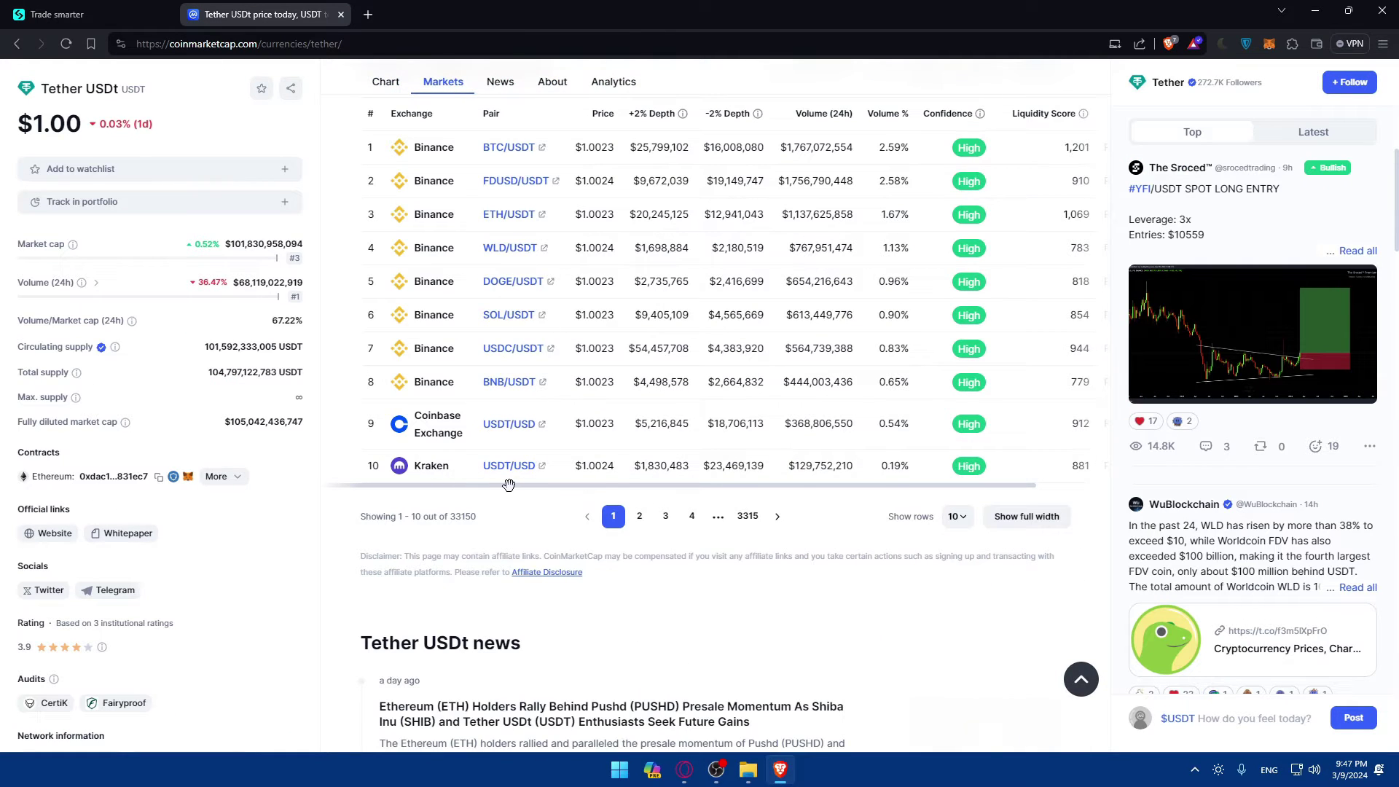
pyautogui.scroll(2, 508, 485)
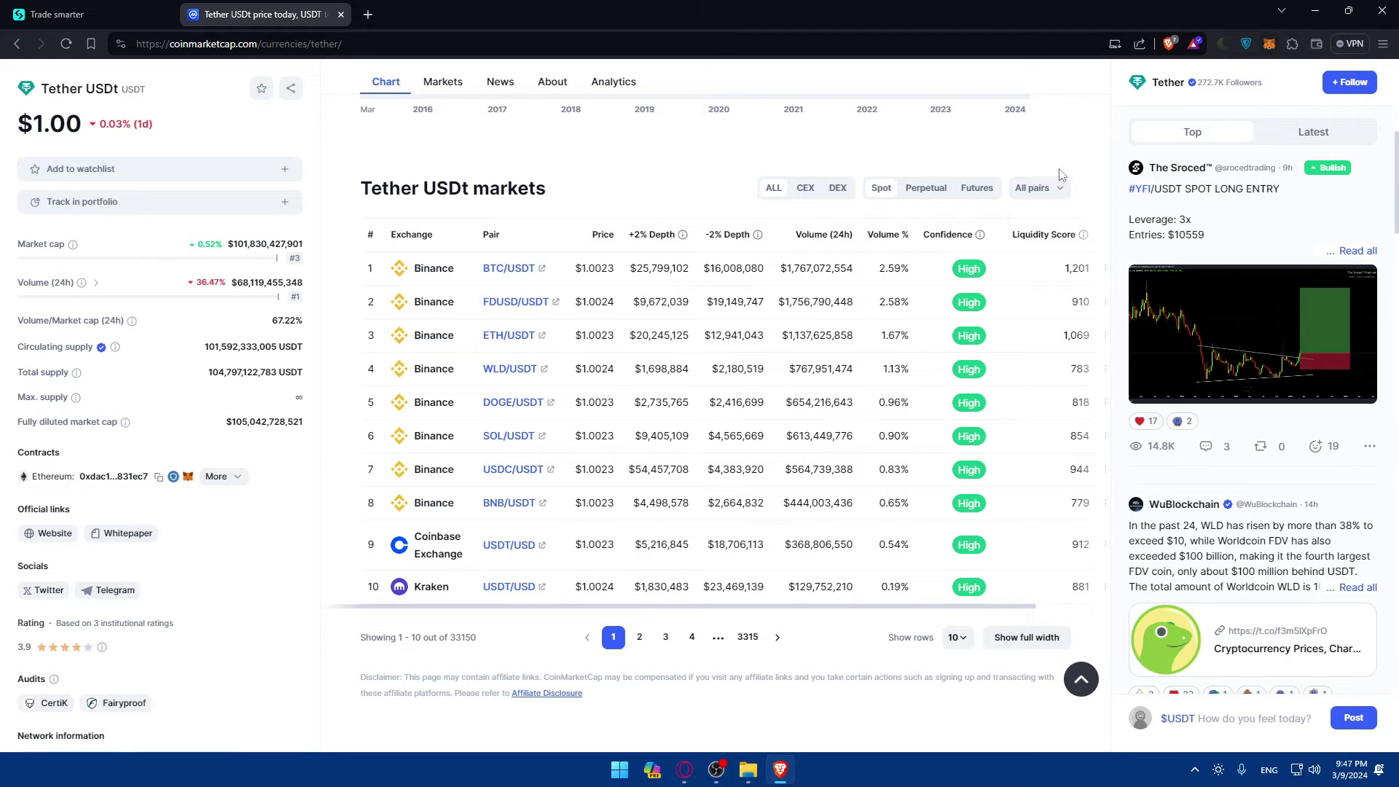
# - Switch the MetaMask wallet to Ethereum Mainnet and open its token import form
pyautogui.click(1270, 44)
pyautogui.click(1058, 83)
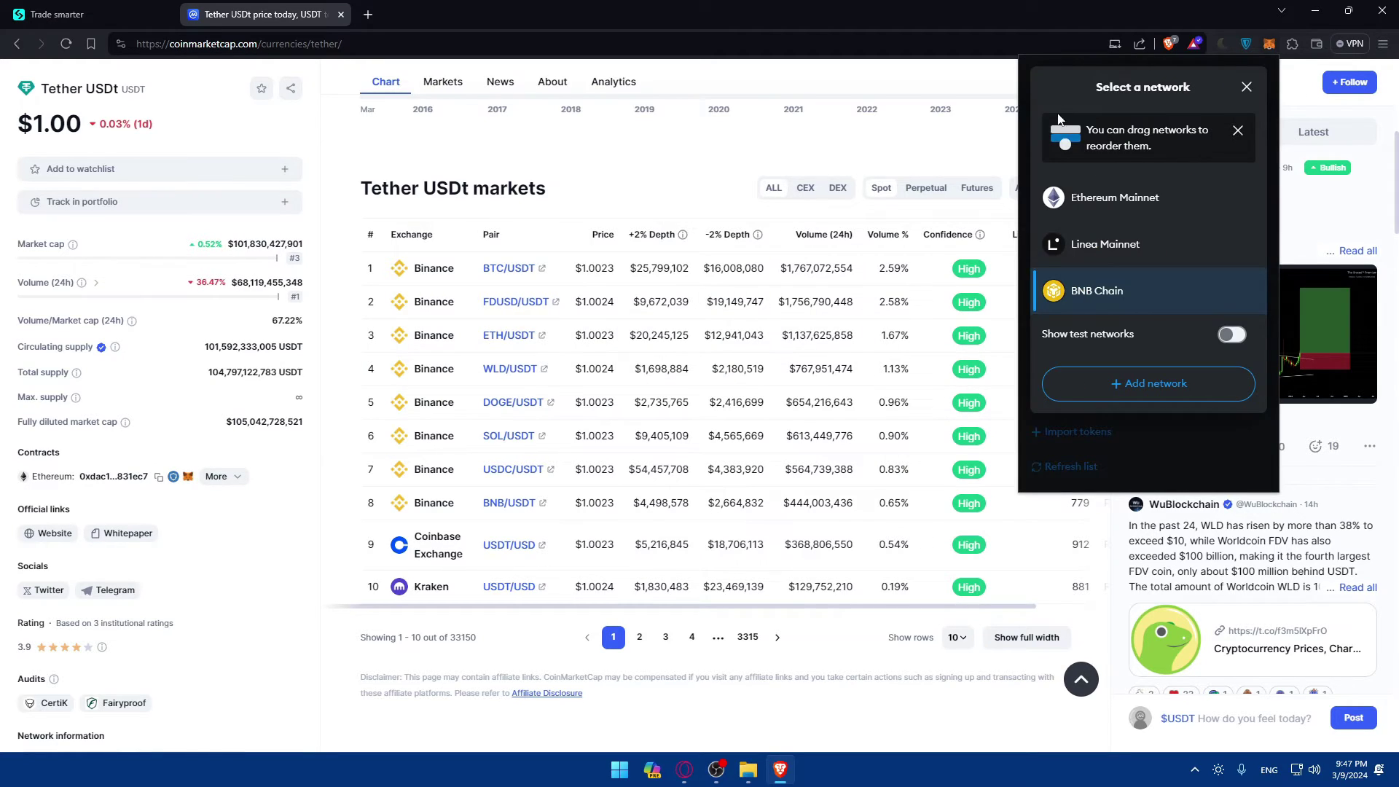
pyautogui.click(1096, 195)
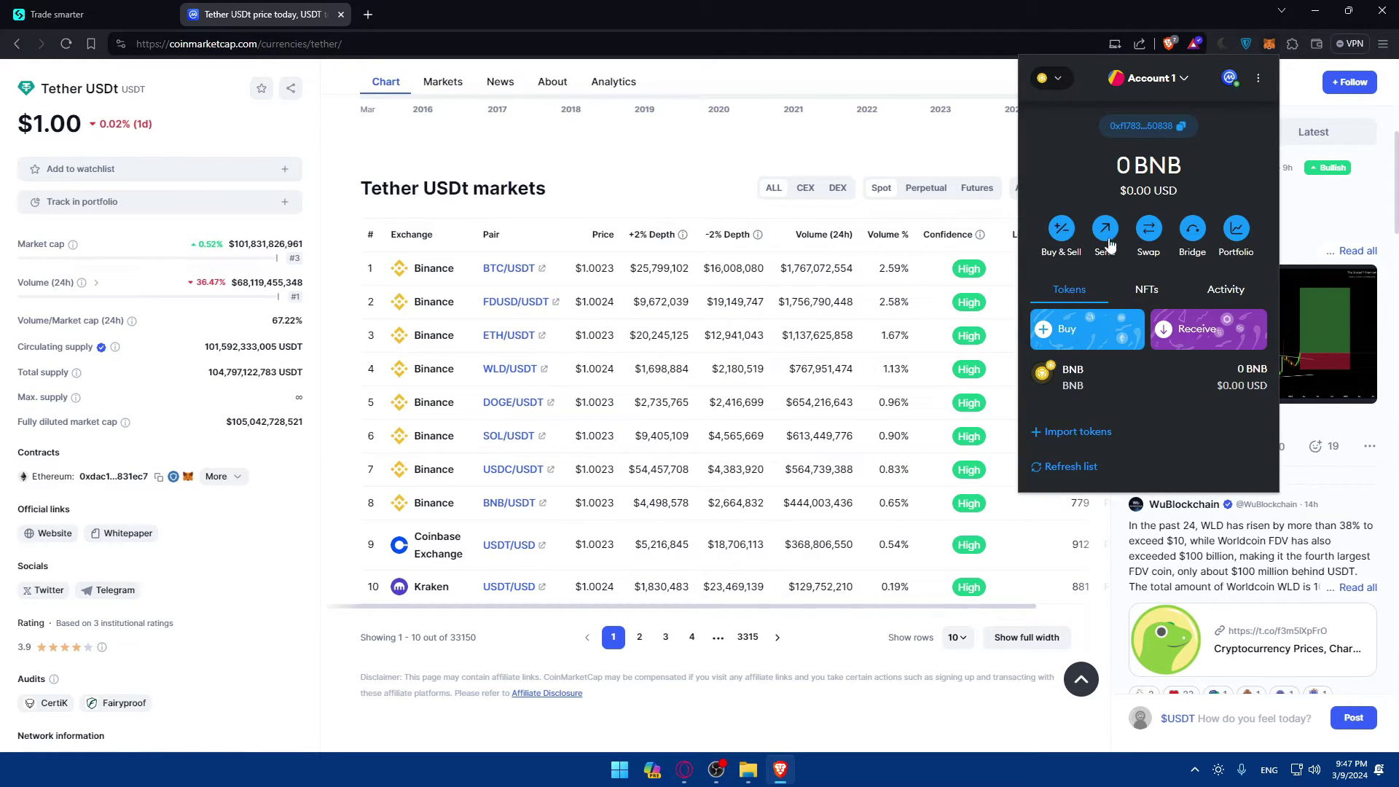
pyautogui.click(1078, 433)
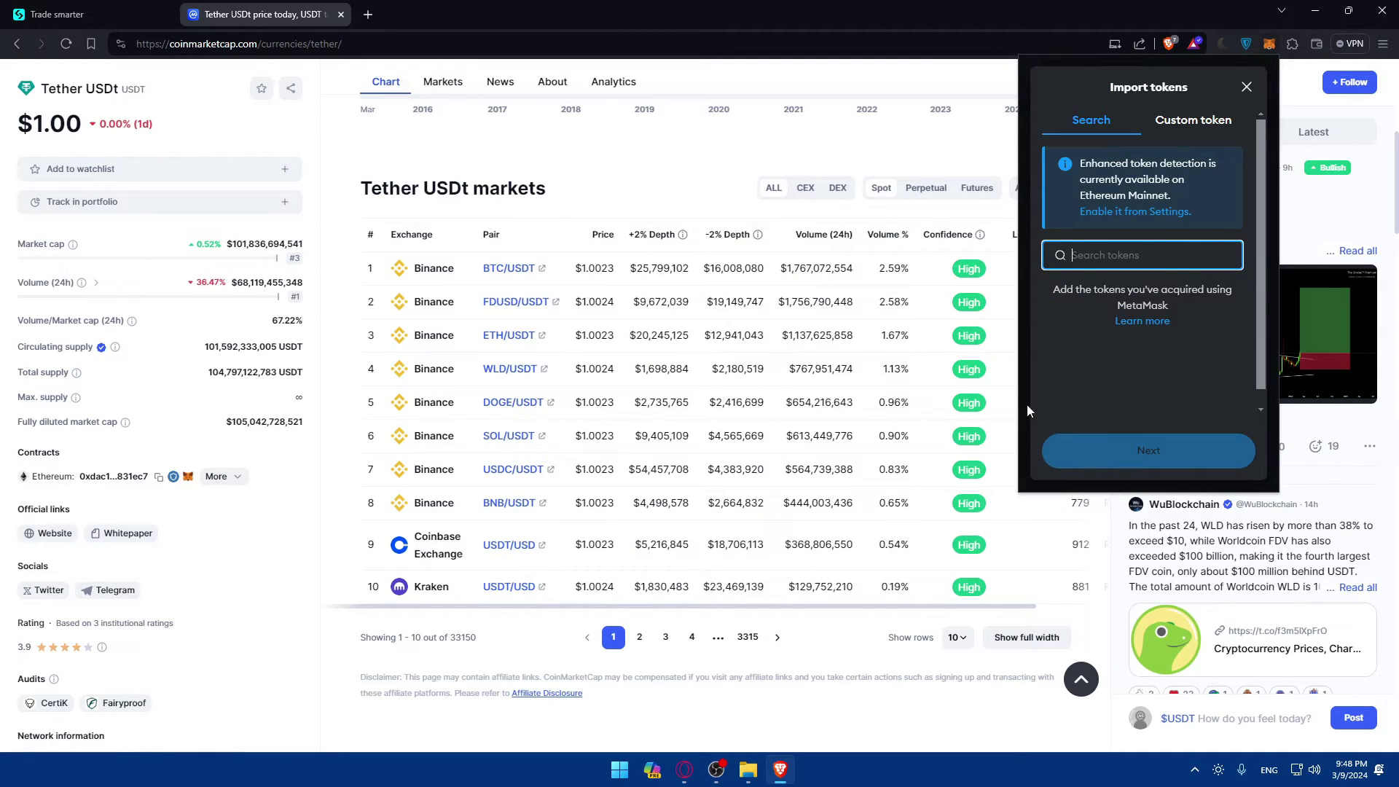
# - Copy Tether's Ethereum contract address from CoinMarketCap and use it to import the Tether USD token into MetaMask
pyautogui.click(159, 477)
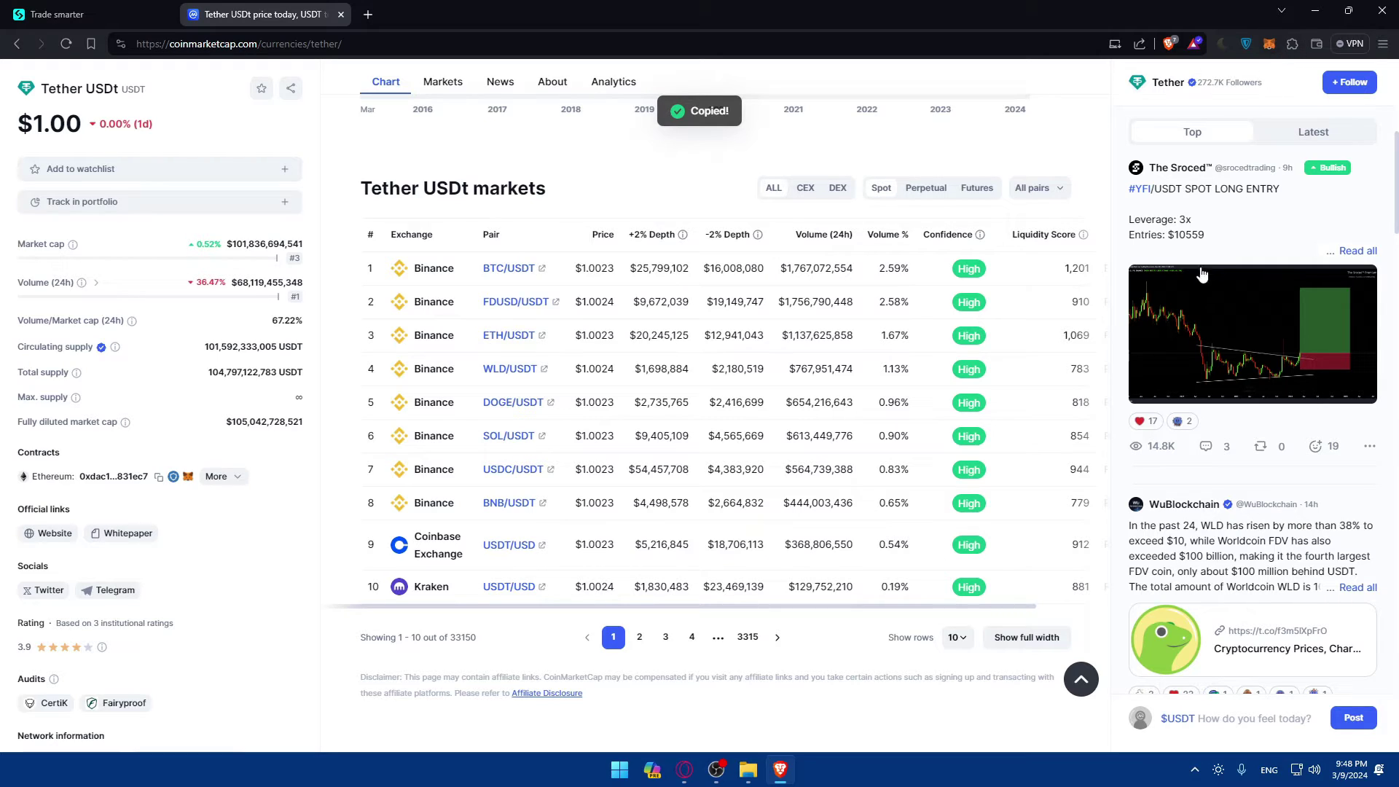
pyautogui.click(1268, 46)
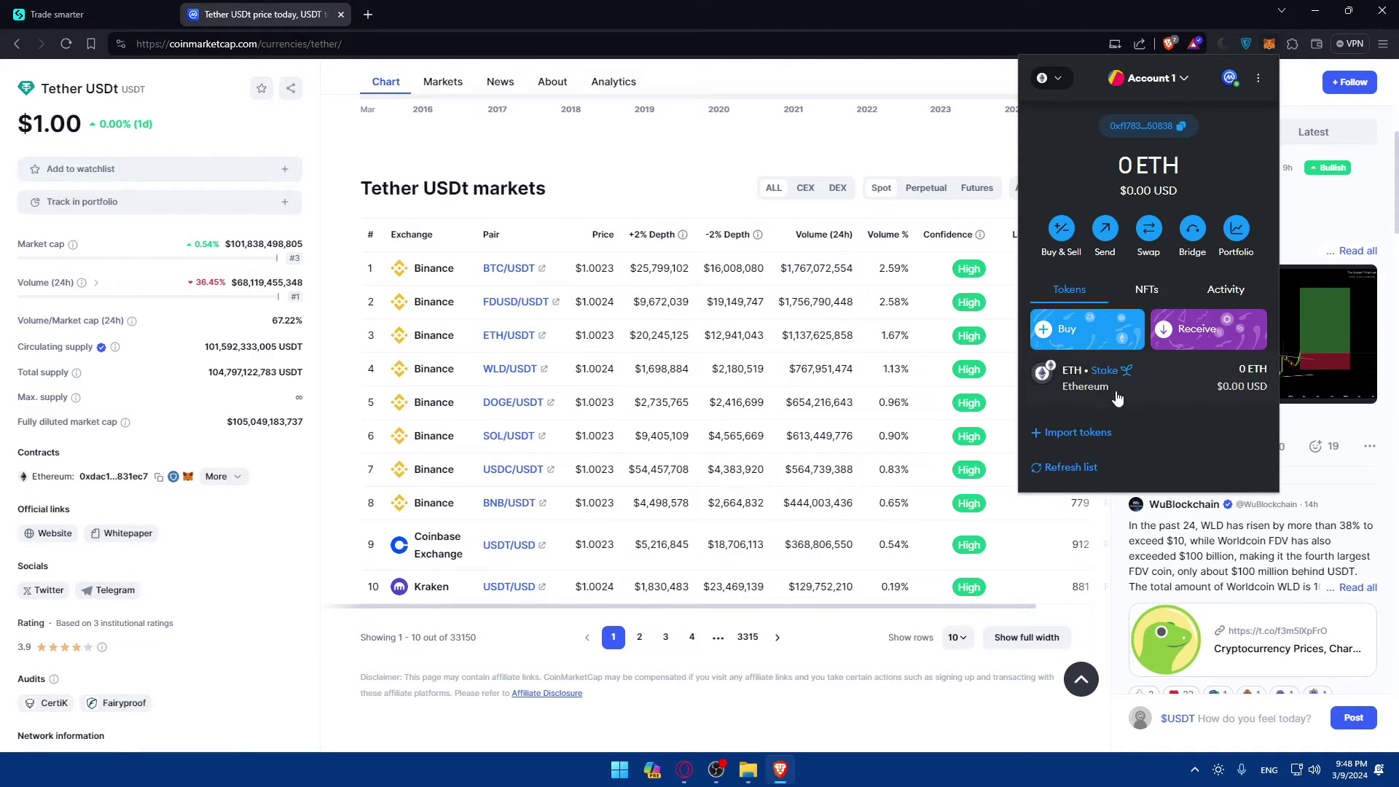
pyautogui.click(1101, 435)
pyautogui.hotkey('ctrl', 'v')
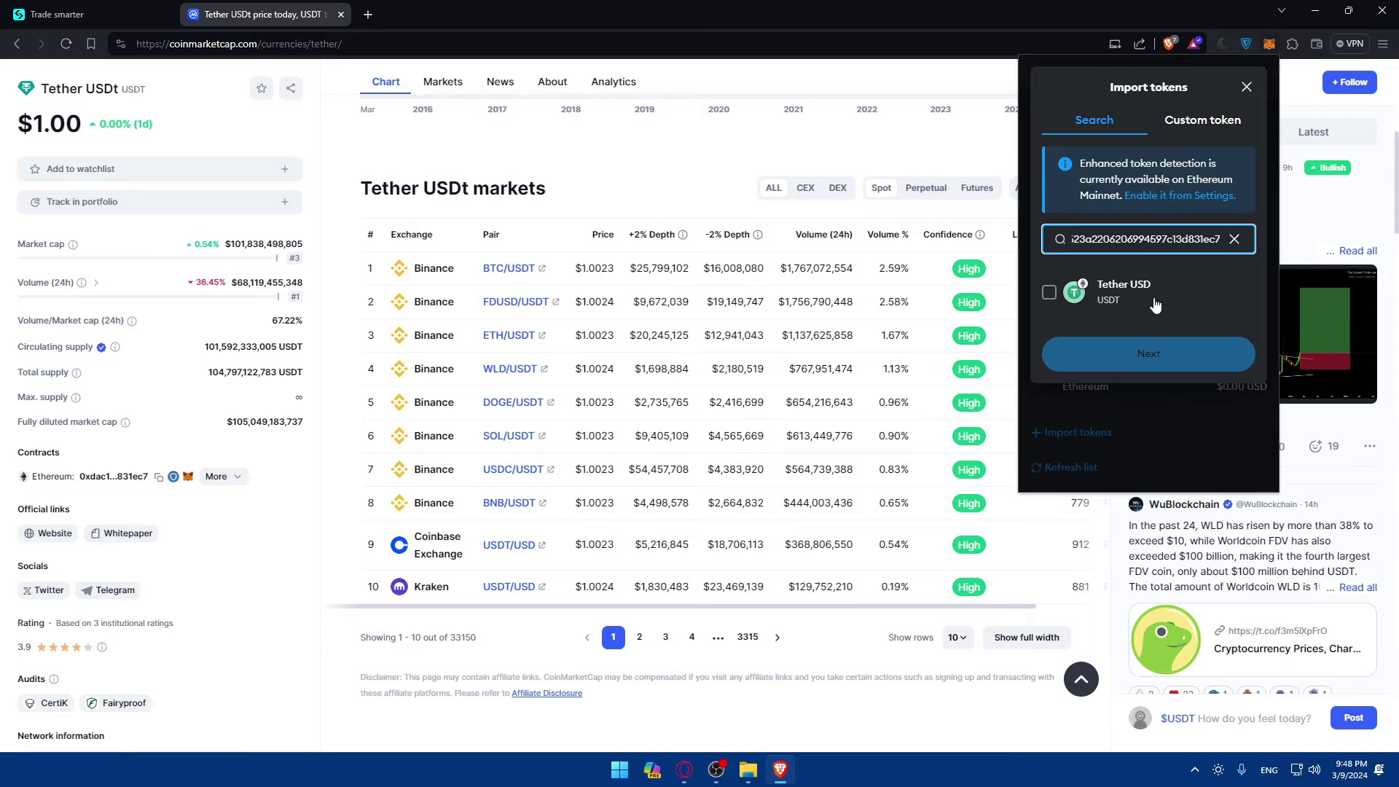
pyautogui.click(1128, 300)
pyautogui.click(1142, 360)
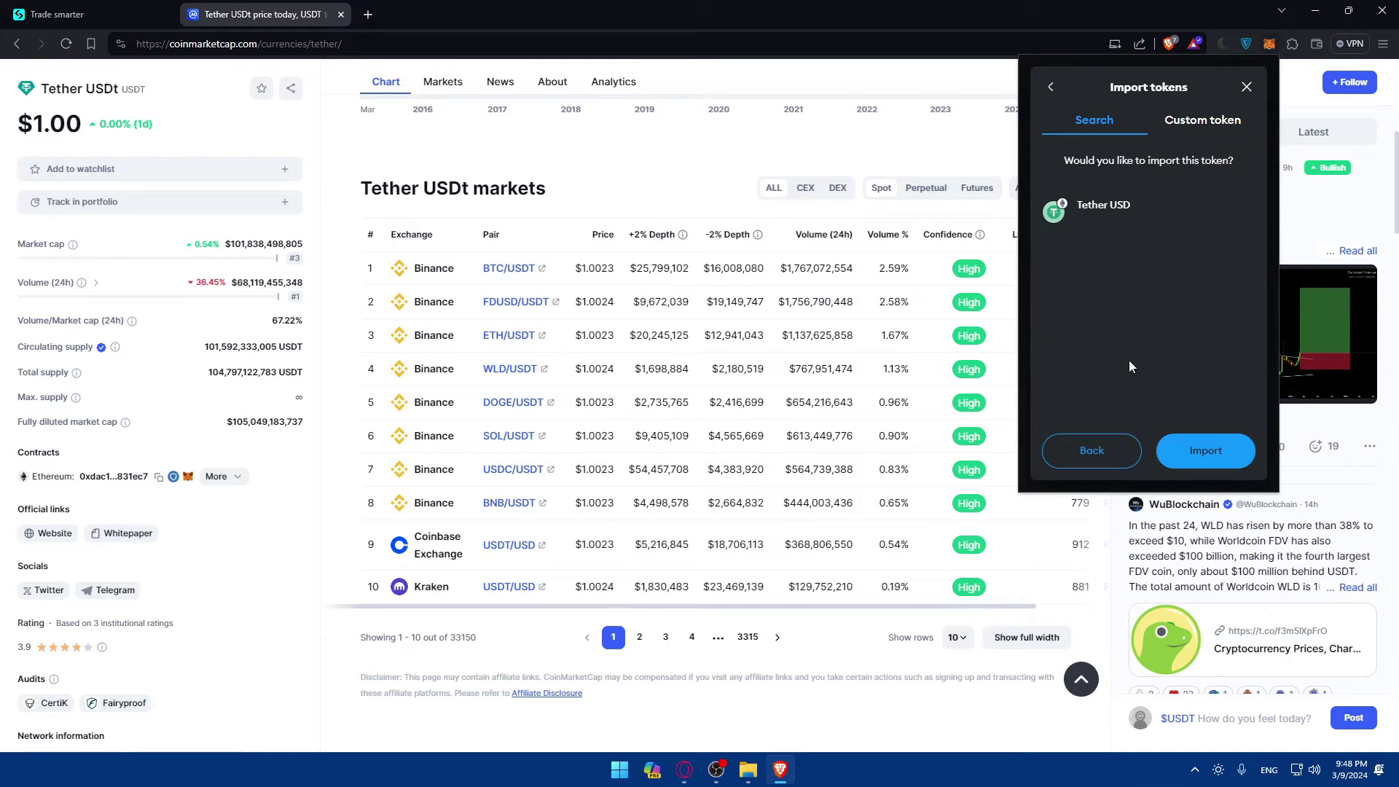
pyautogui.click(1199, 448)
pyautogui.scroll(-2, 1144, 312)
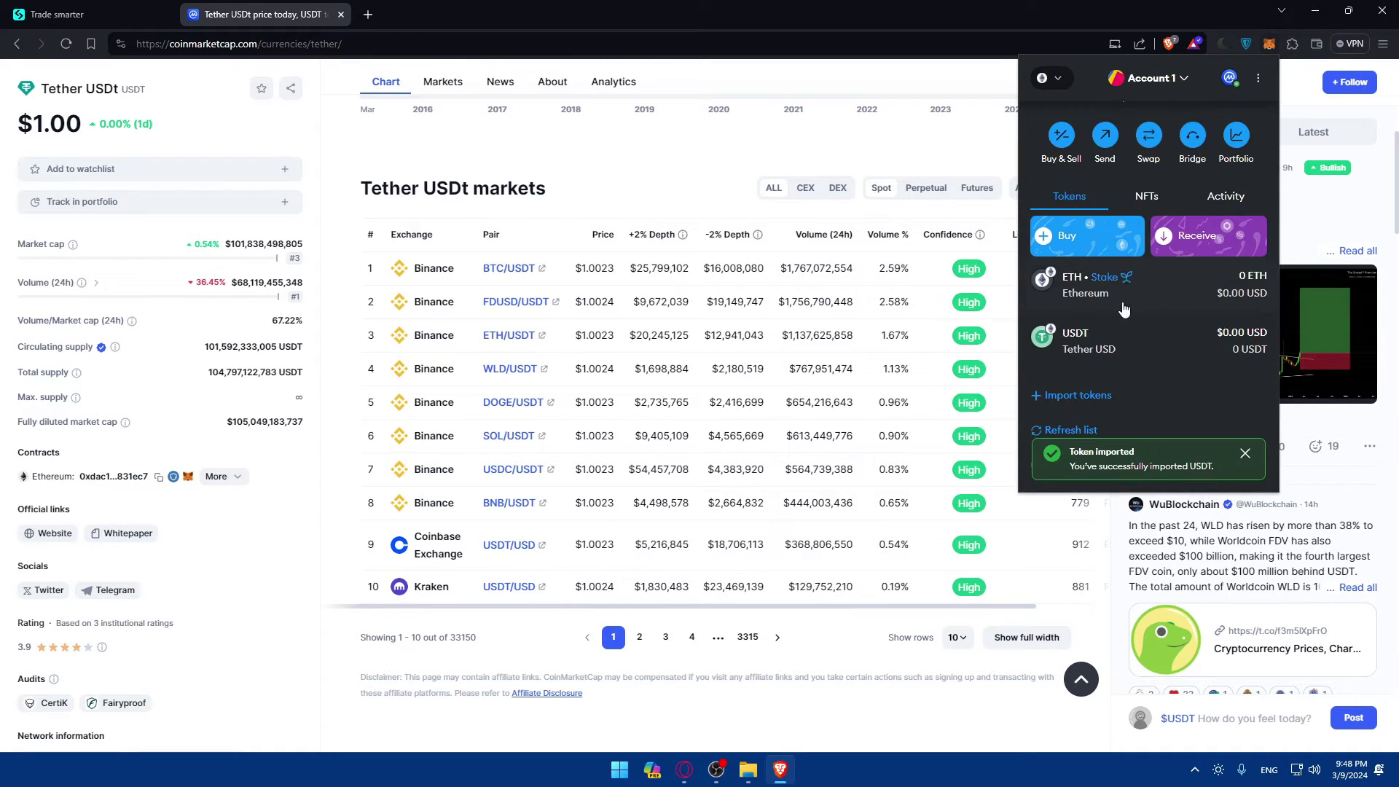
# - Switch the MetaMask wallet back to the BNB Chain network
pyautogui.scroll(2, 1144, 312)
pyautogui.click(1049, 78)
pyautogui.click(1097, 291)
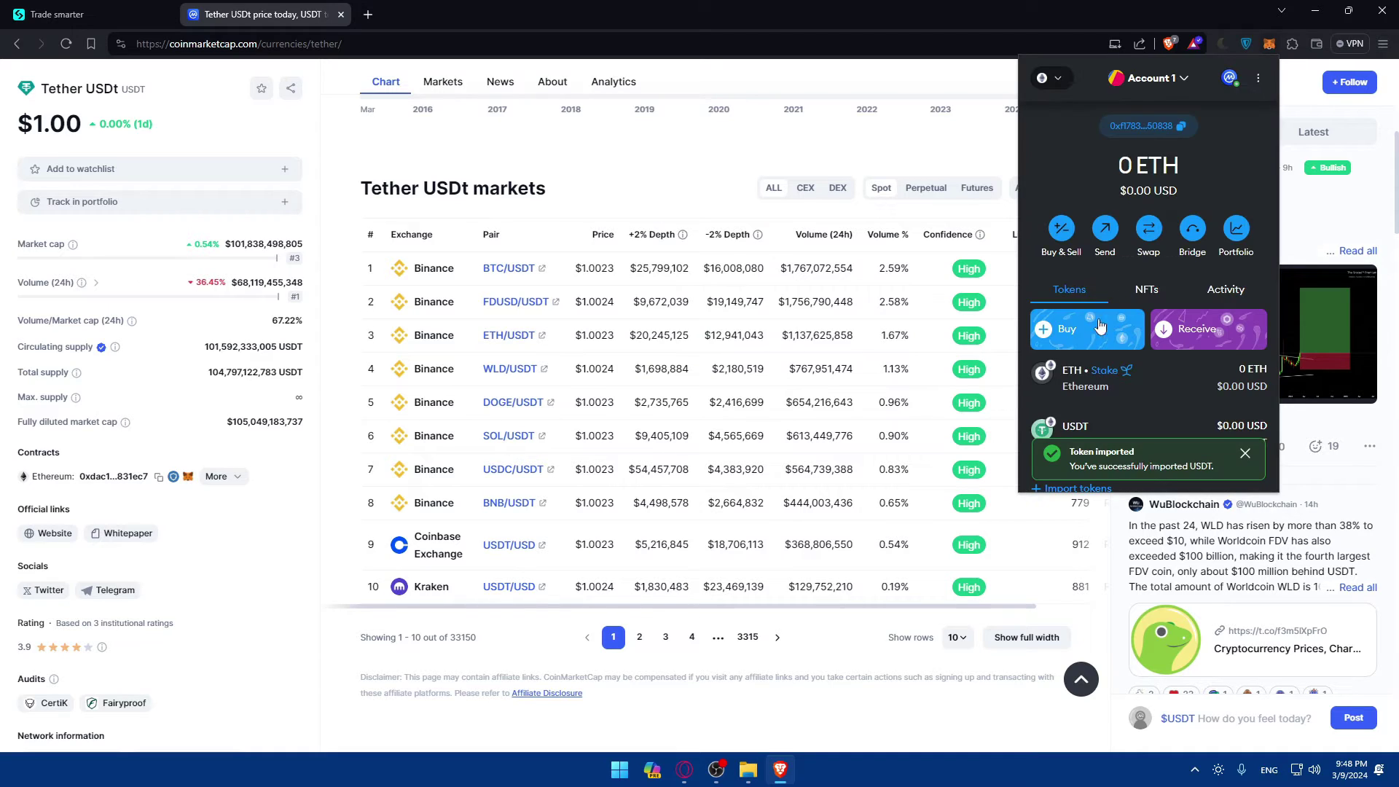
pyautogui.scroll(-2, 78, 506)
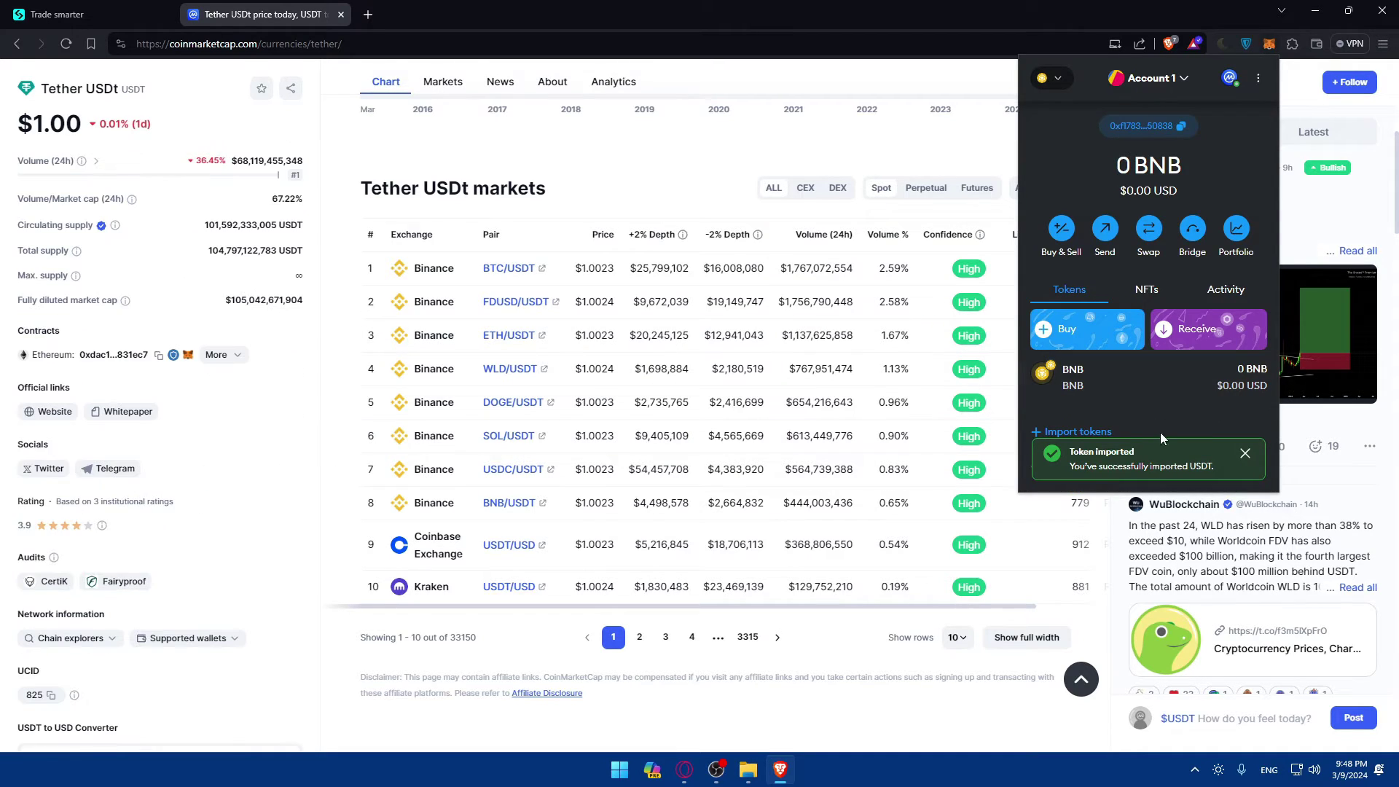
pyautogui.scroll(-1, 1160, 431)
pyautogui.click(1079, 395)
pyautogui.click(1159, 299)
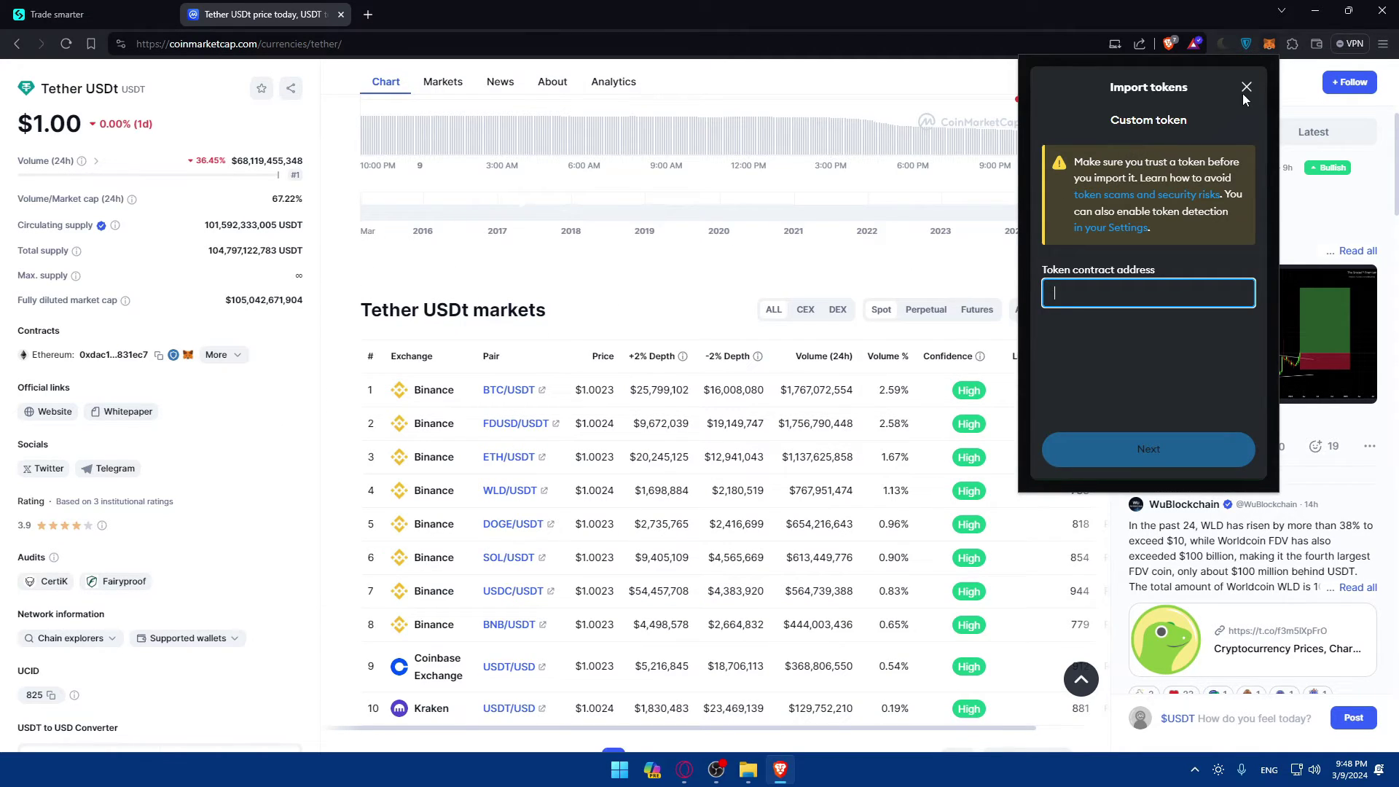
pyautogui.write('--')
pyautogui.scroll(-3, 155, 485)
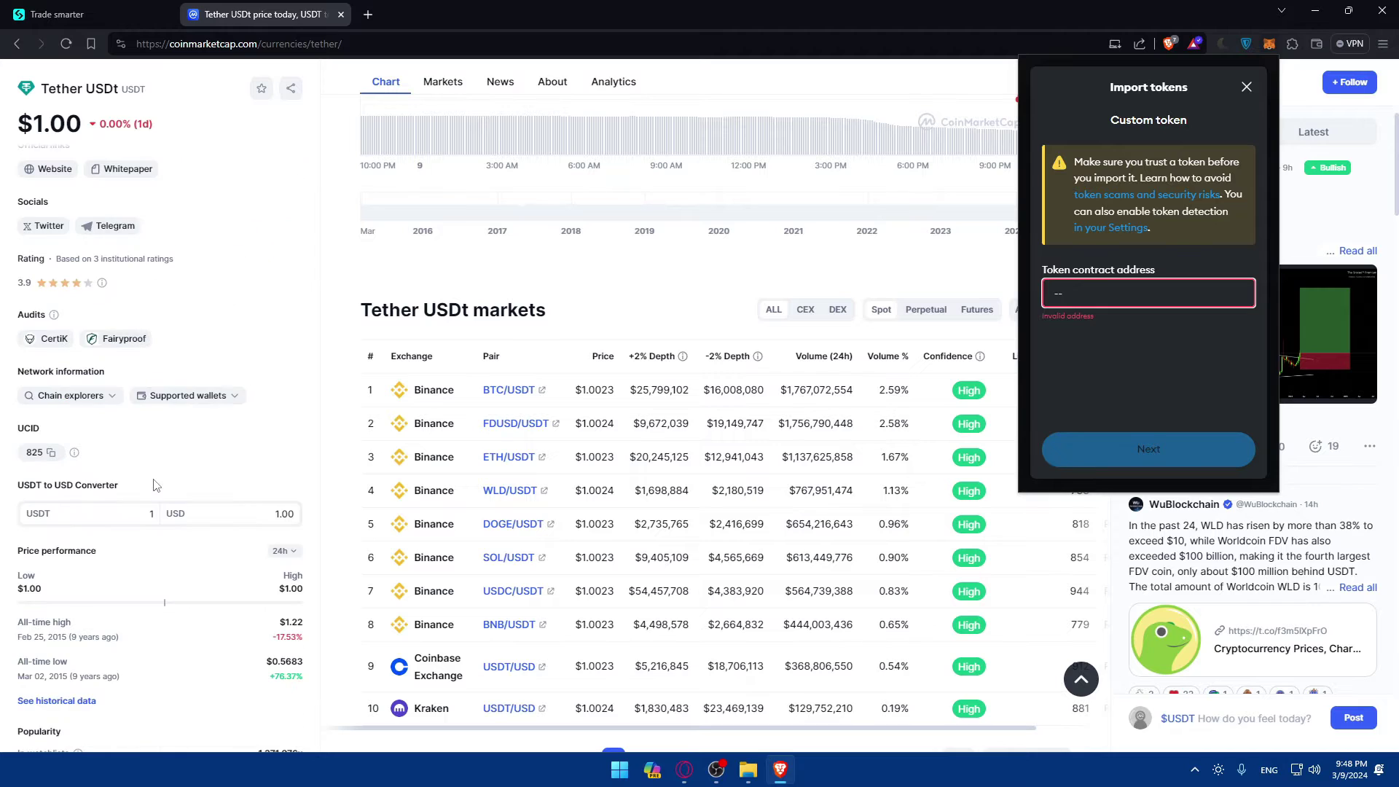
pyautogui.scroll(5, 156, 490)
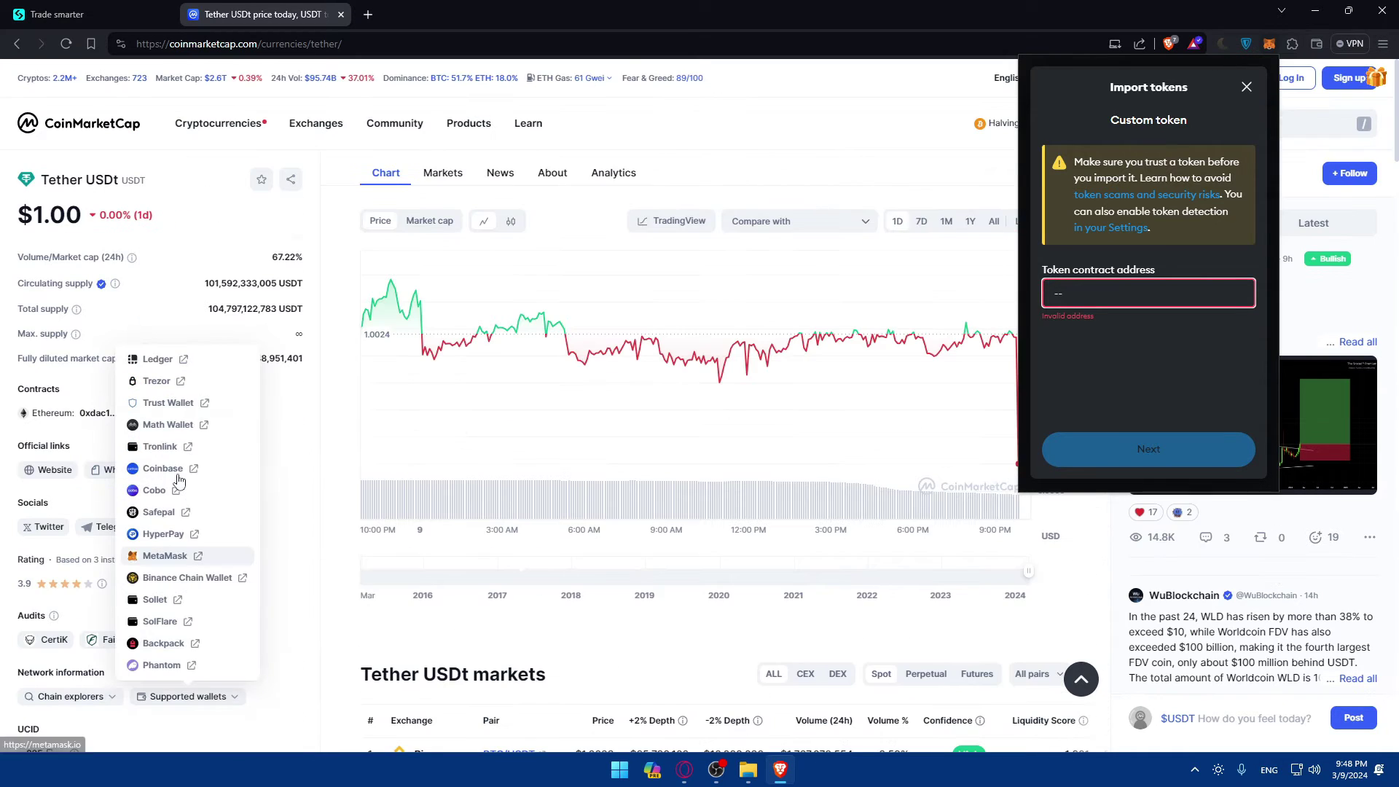
pyautogui.click(1247, 87)
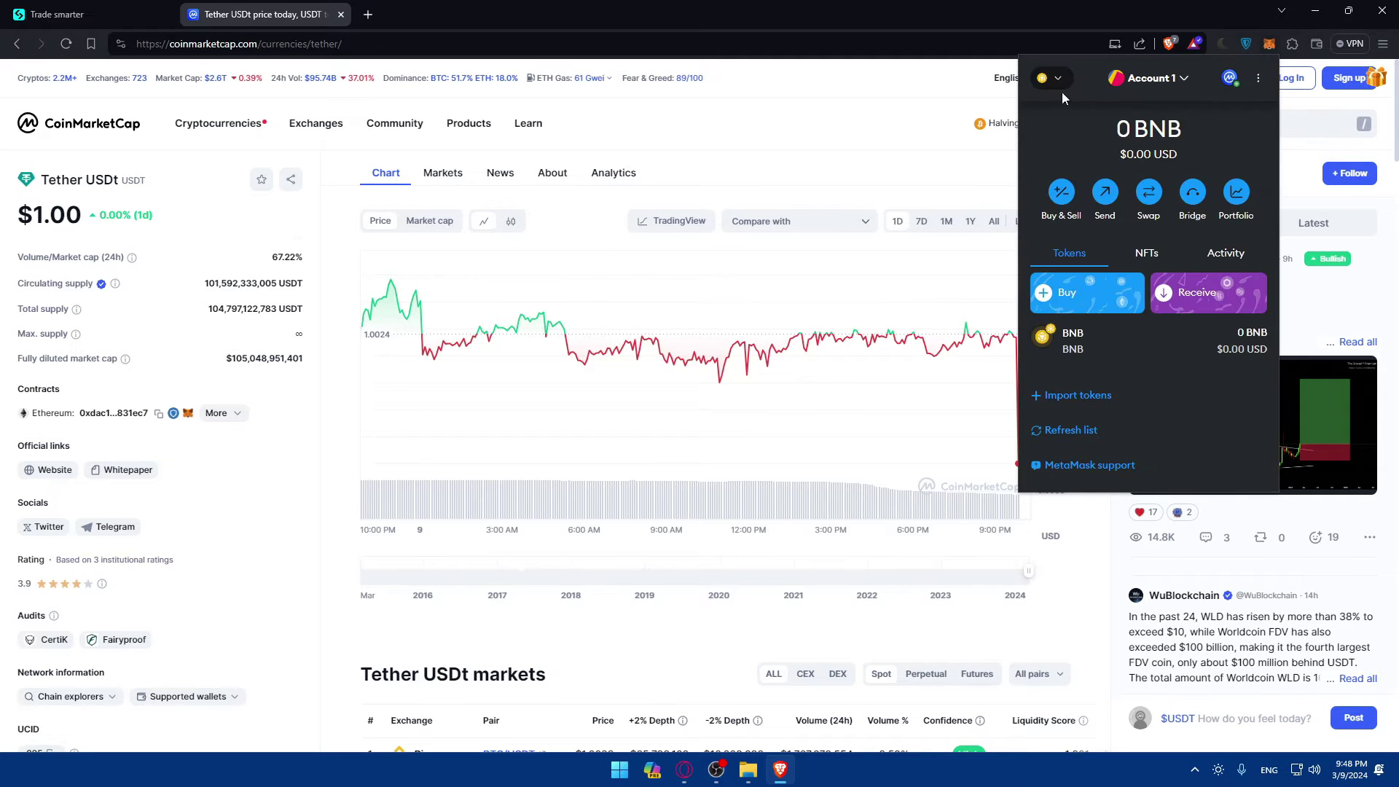
# - Switch the MetaMask wallet to Ethereum Mainnet and view the USDT token's details page
pyautogui.click(1049, 88)
pyautogui.click(1094, 201)
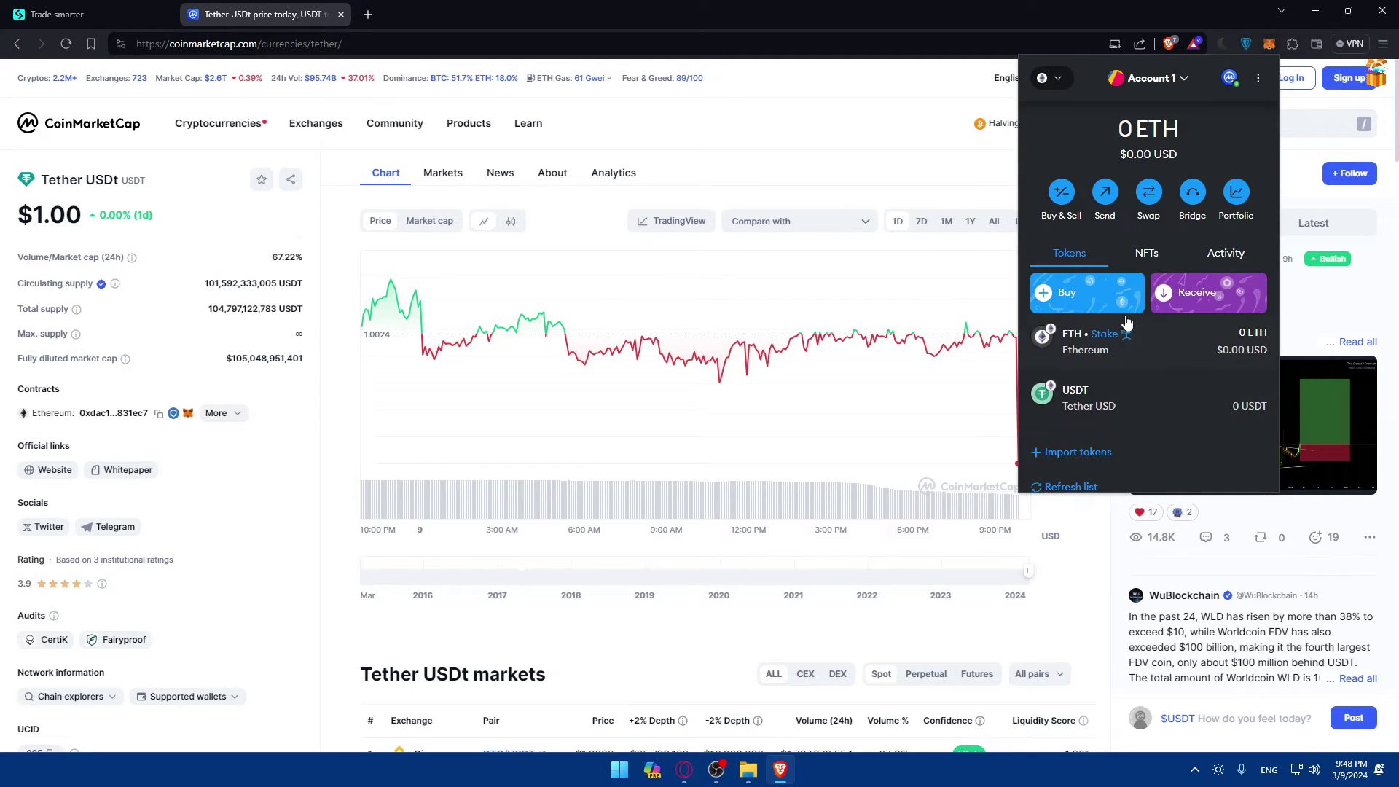
pyautogui.click(1057, 84)
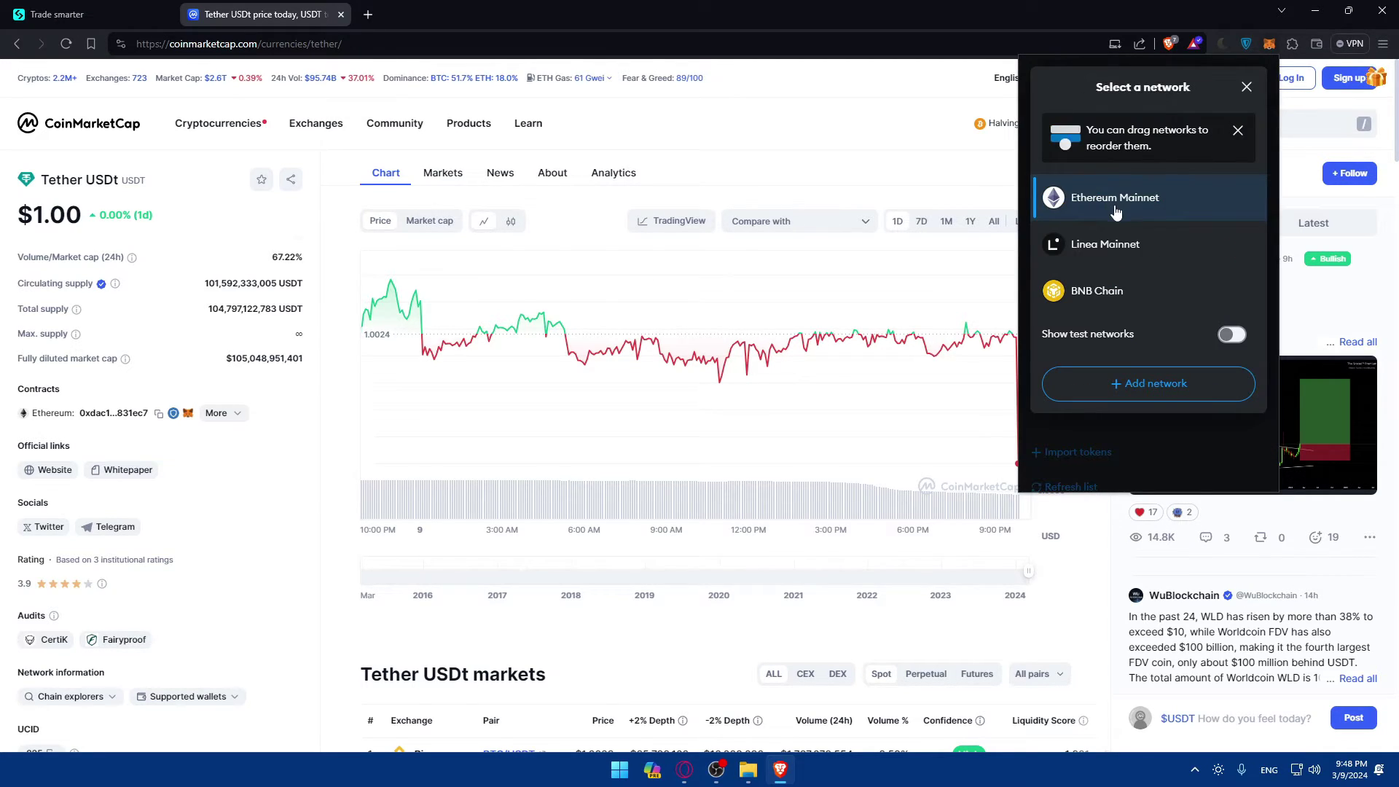
pyautogui.click(1247, 88)
pyautogui.scroll(-1, 1143, 332)
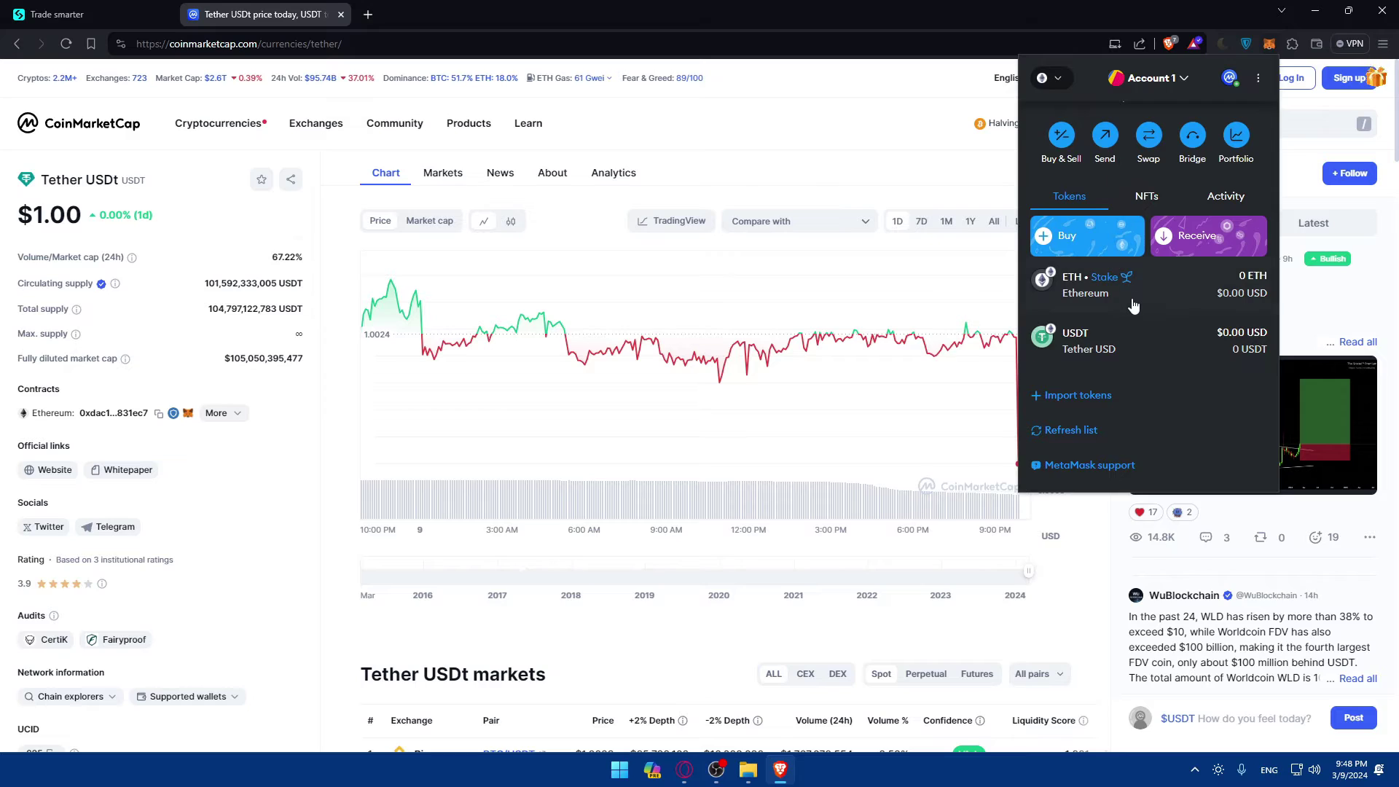
pyautogui.click(1147, 337)
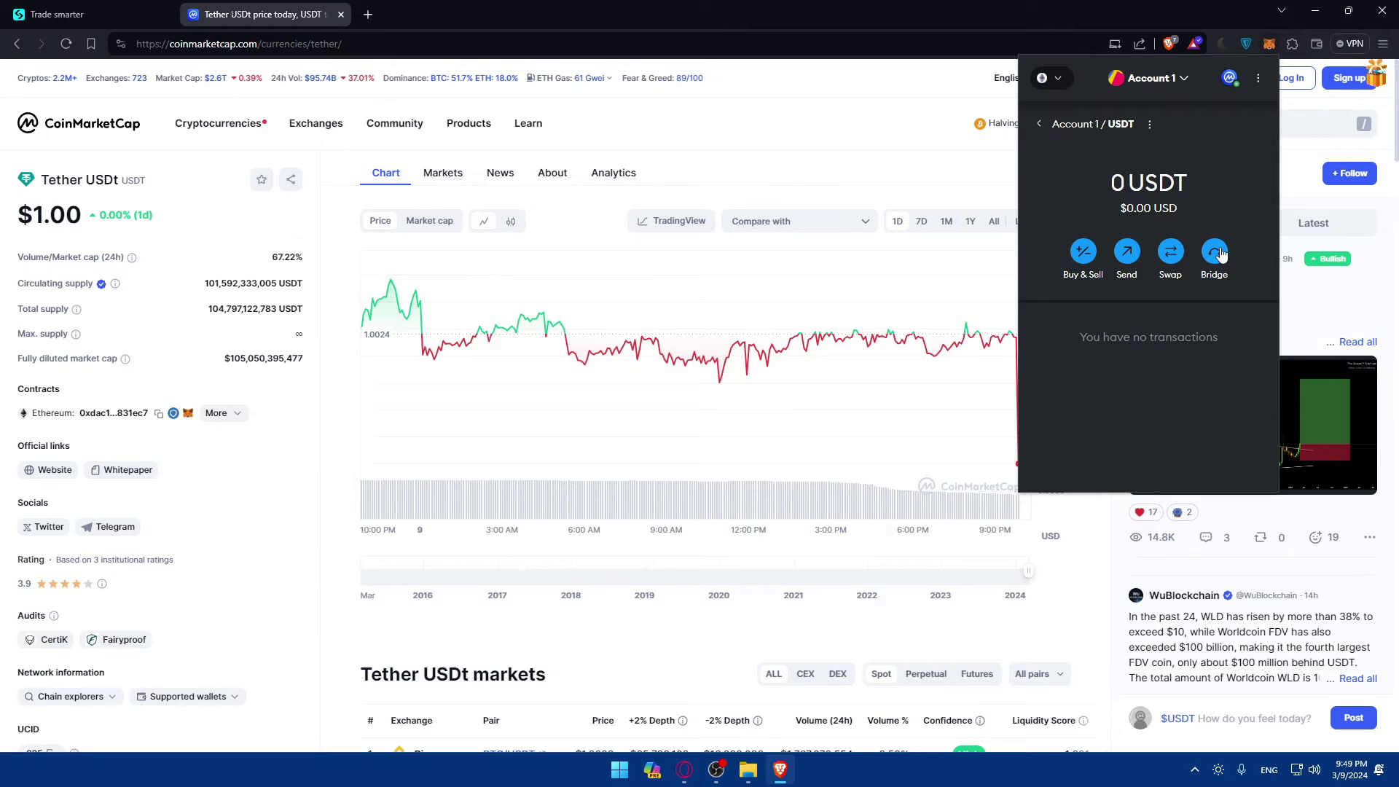
pyautogui.click(1040, 124)
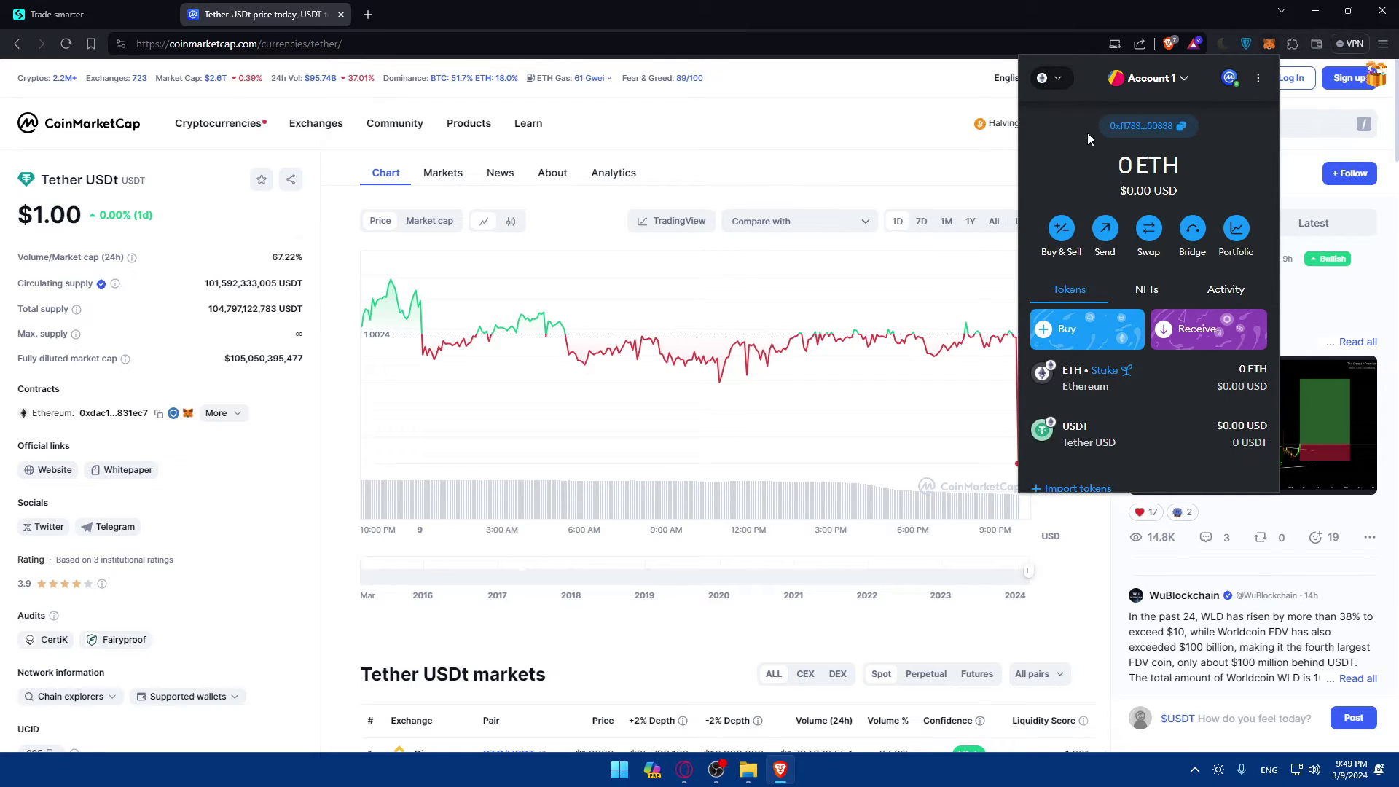
# - Copy the MetaMask wallet's receive address and select BSC (BEP20) as the network on Bitget's USDT withdrawal page
pyautogui.click(1184, 329)
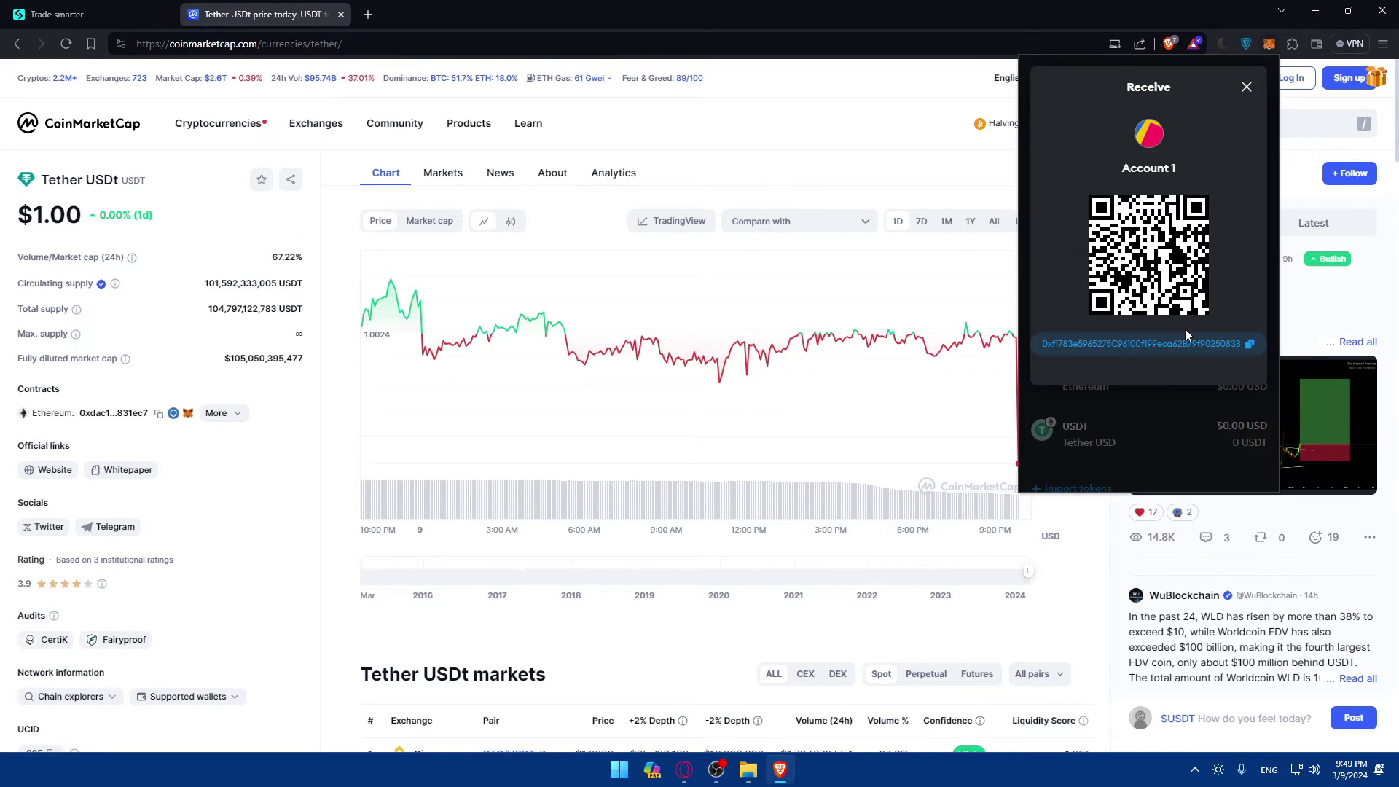
pyautogui.click(1248, 344)
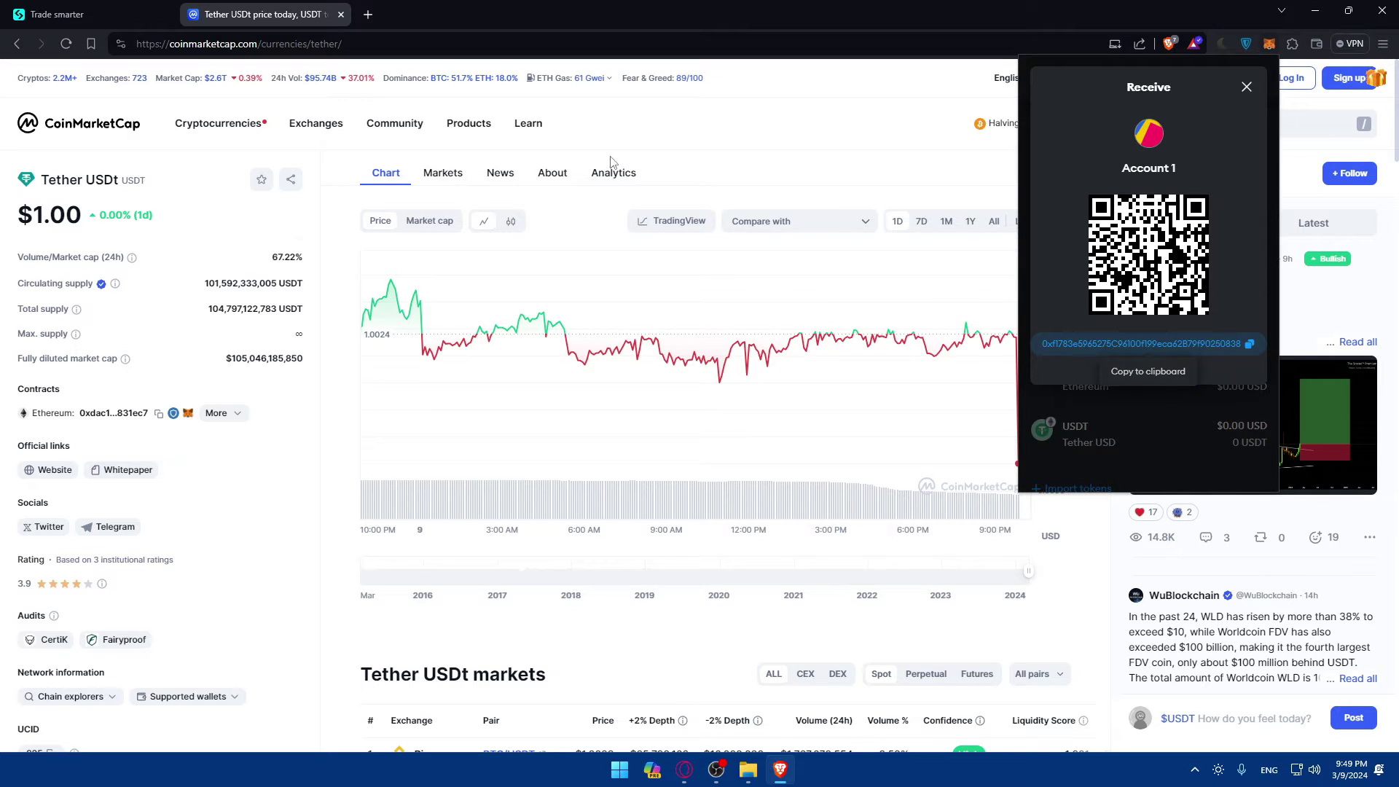
pyautogui.click(141, 7)
pyautogui.click(467, 456)
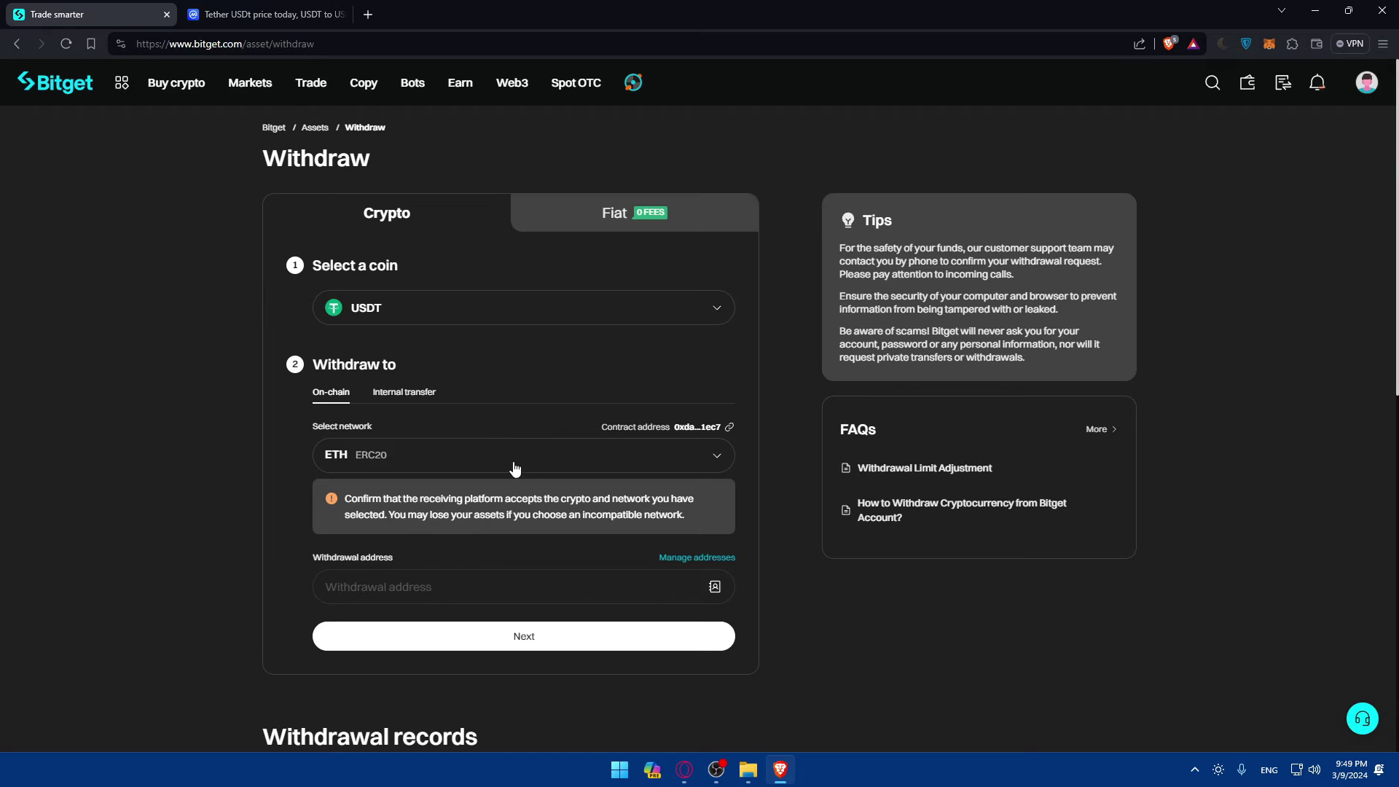
pyautogui.click(515, 464)
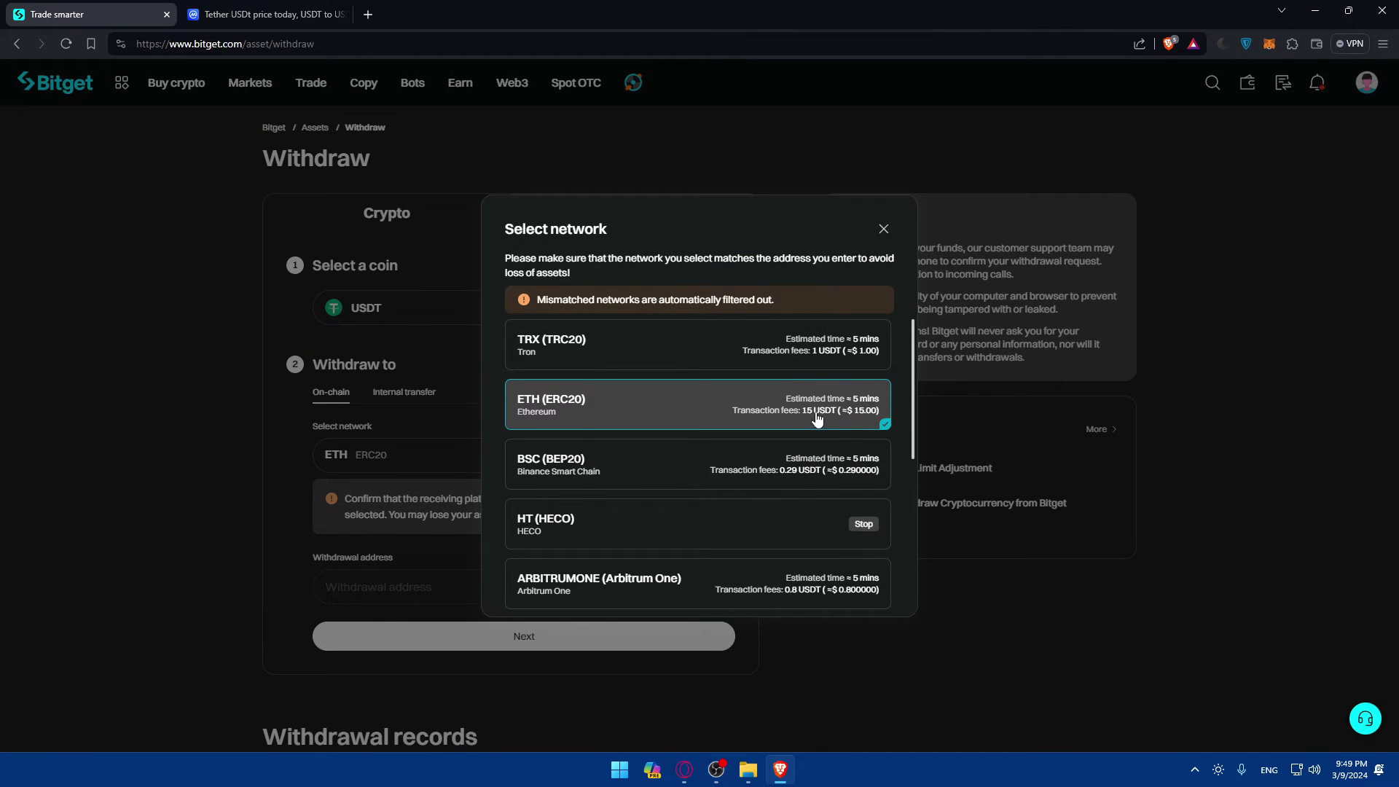
pyautogui.click(679, 467)
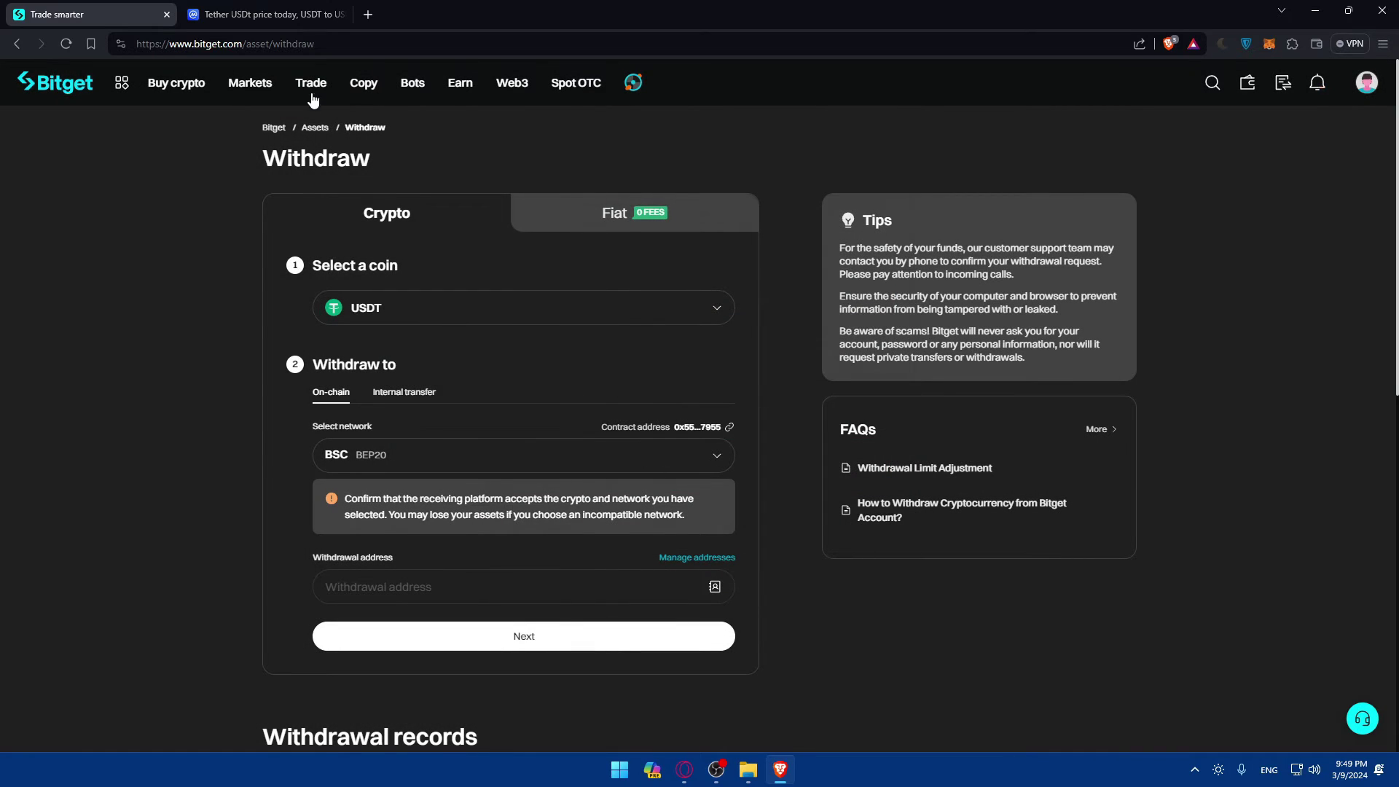
# - Set the USDT withdrawal network to ETH (ERC20)
pyautogui.moveTo(306, 88)
pyautogui.click(462, 460)
pyautogui.click(549, 406)
# - Copy the MetaMask receive address into Bitget's withdrawal address field and proceed through the security confirmation
pyautogui.click(386, 580)
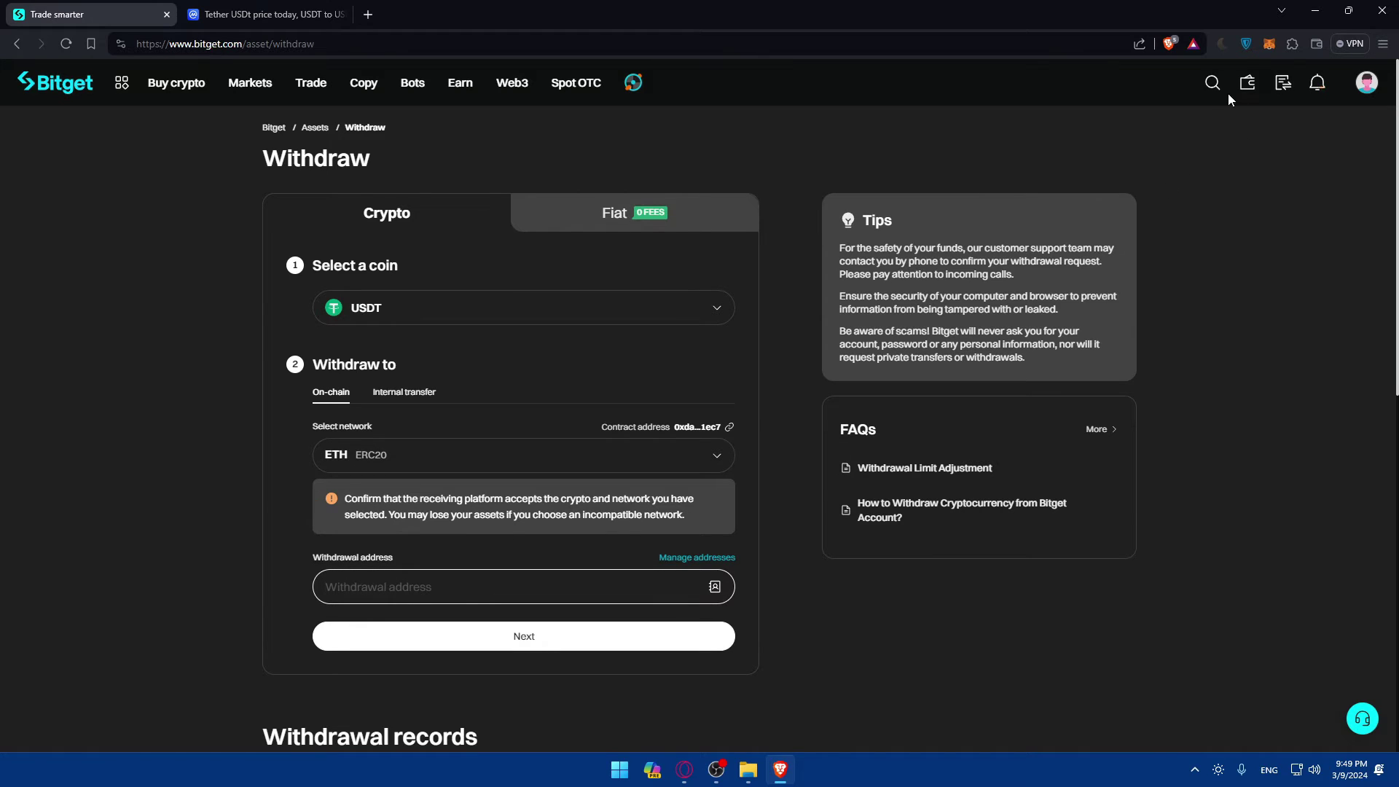
pyautogui.click(1269, 44)
pyautogui.click(1208, 328)
pyautogui.click(1246, 348)
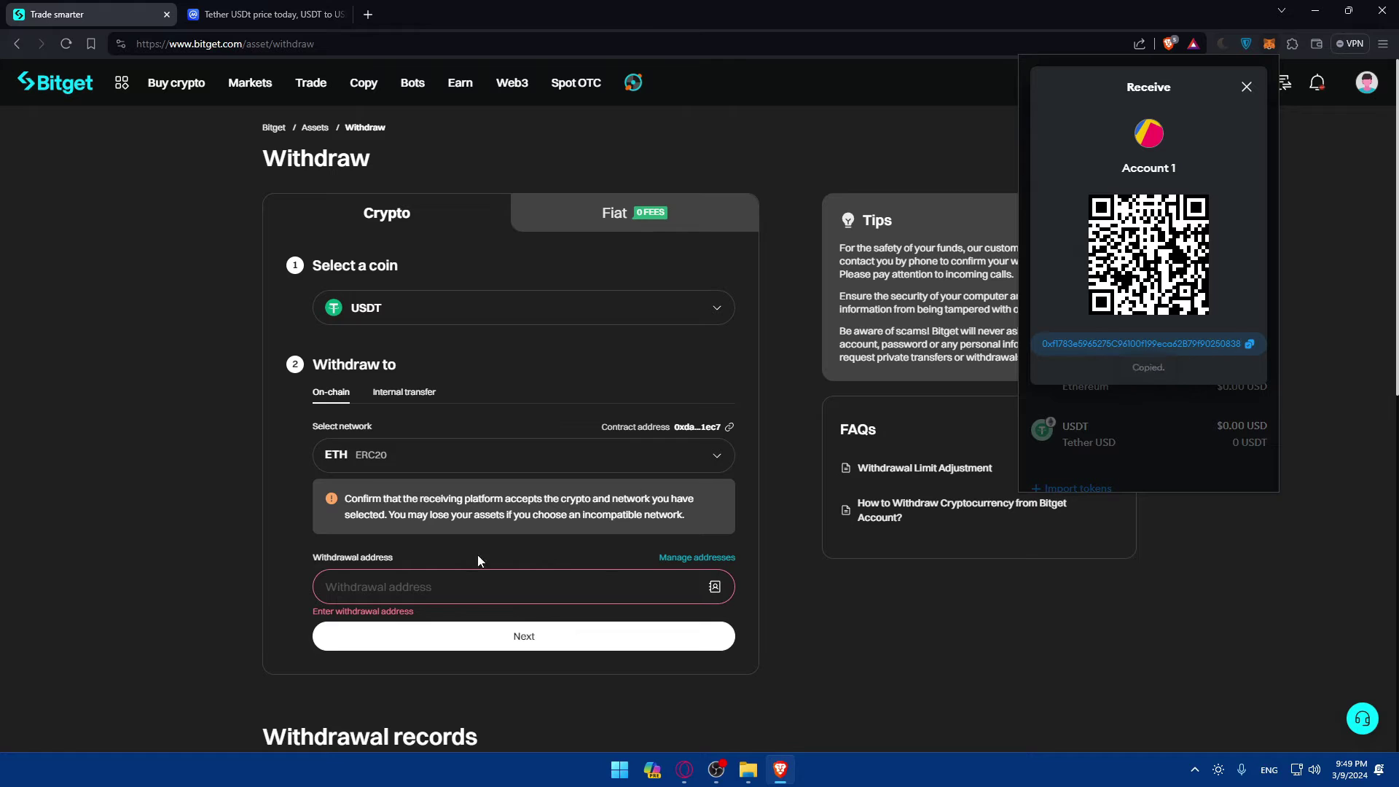
pyautogui.click(429, 587)
pyautogui.hotkey('ctrl', 'v')
pyautogui.click(511, 636)
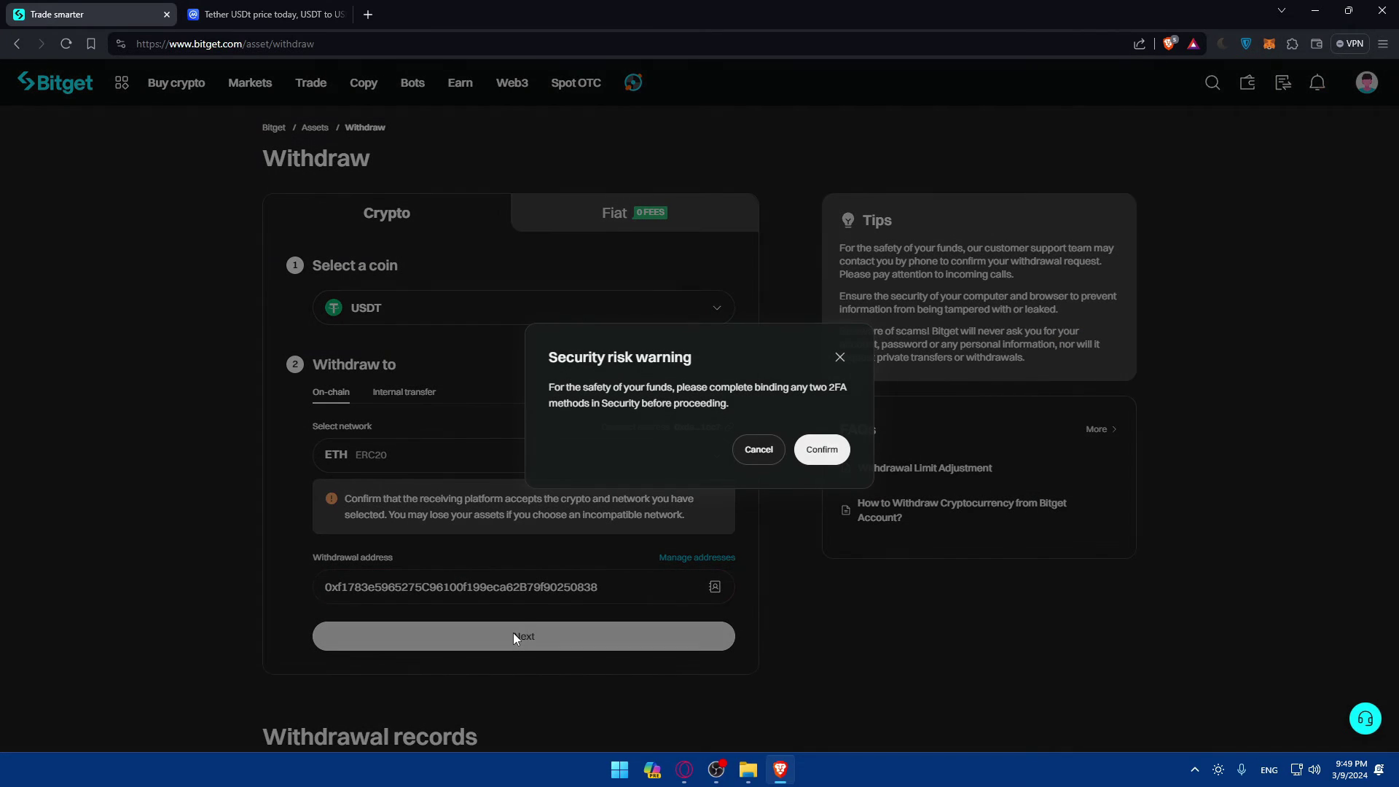
pyautogui.click(802, 455)
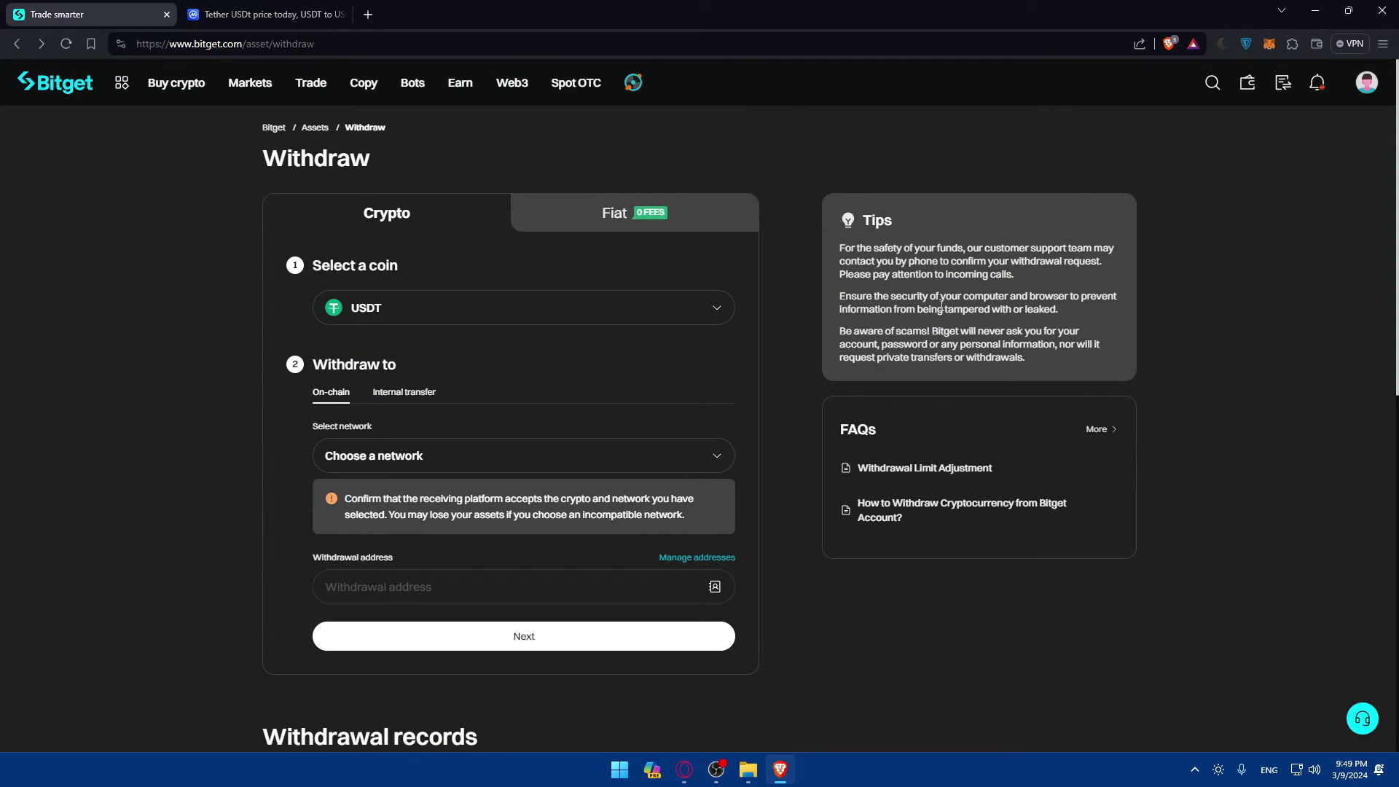
pyautogui.scroll(-2, 520, 543)
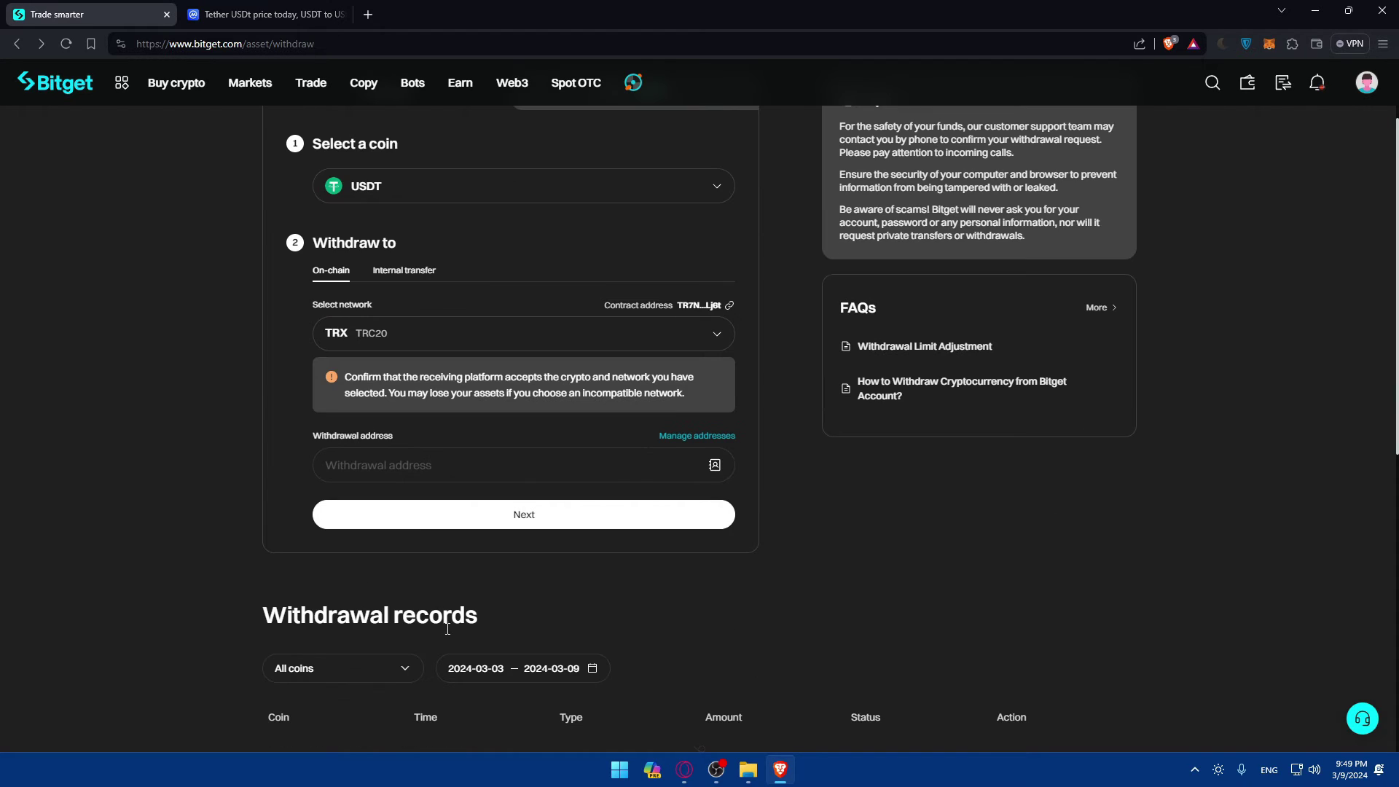
pyautogui.click(1270, 44)
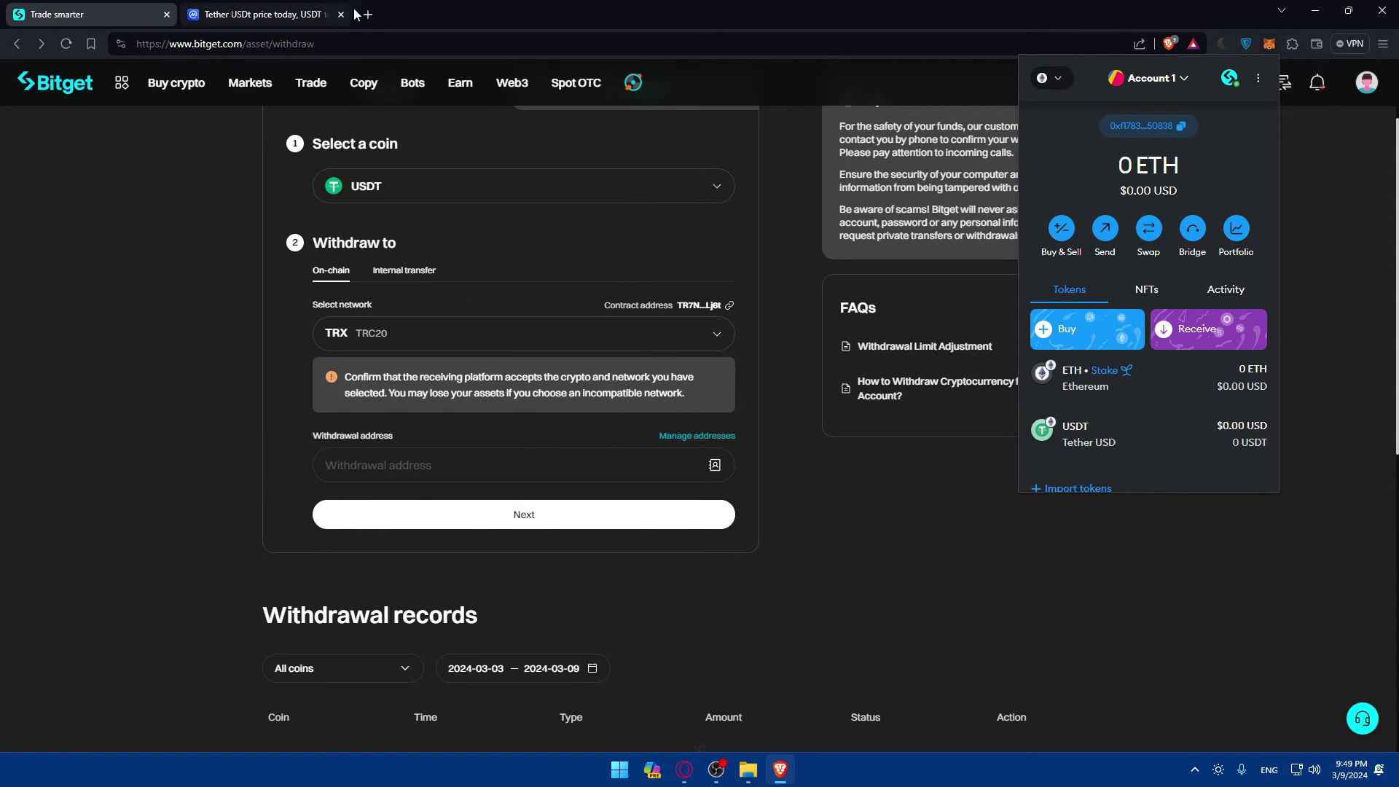
# - Copy the Tether USDt name from CoinMarketCap and search the web for "Tether USDt bsc contacr cointmarket cap"
pyautogui.click(311, 14)
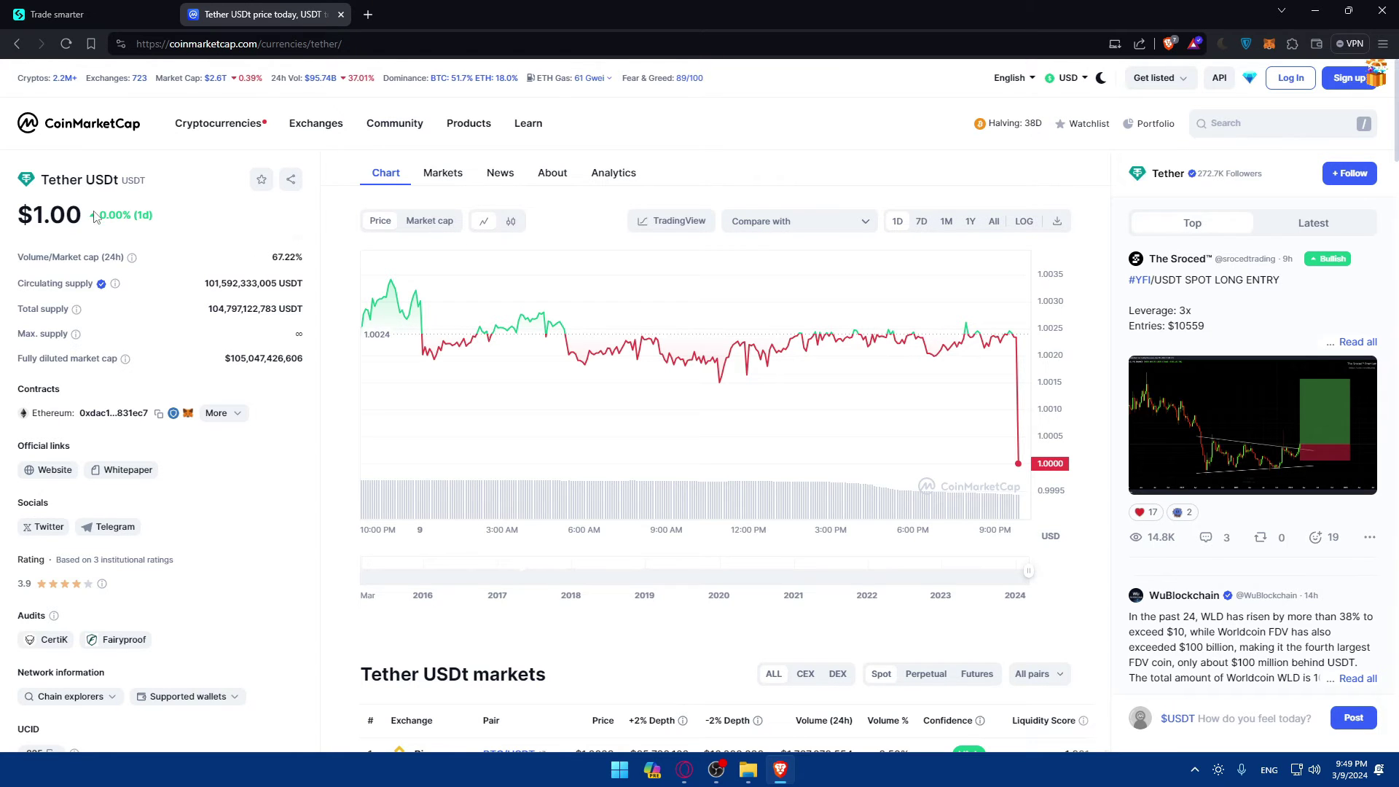
pyautogui.moveTo(41, 181); pyautogui.dragTo(118, 187)
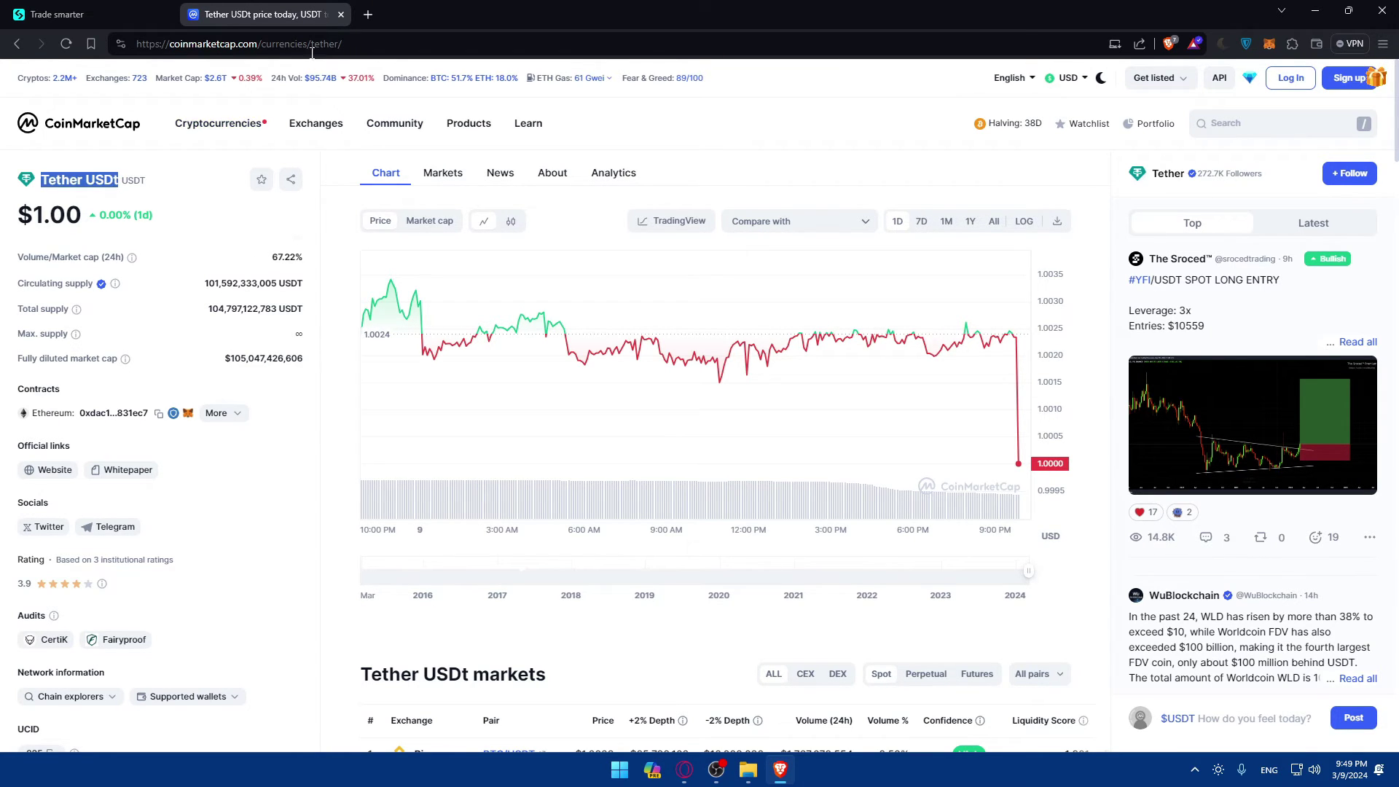
pyautogui.click(367, 15)
pyautogui.hotkey('ctrl', 'v')
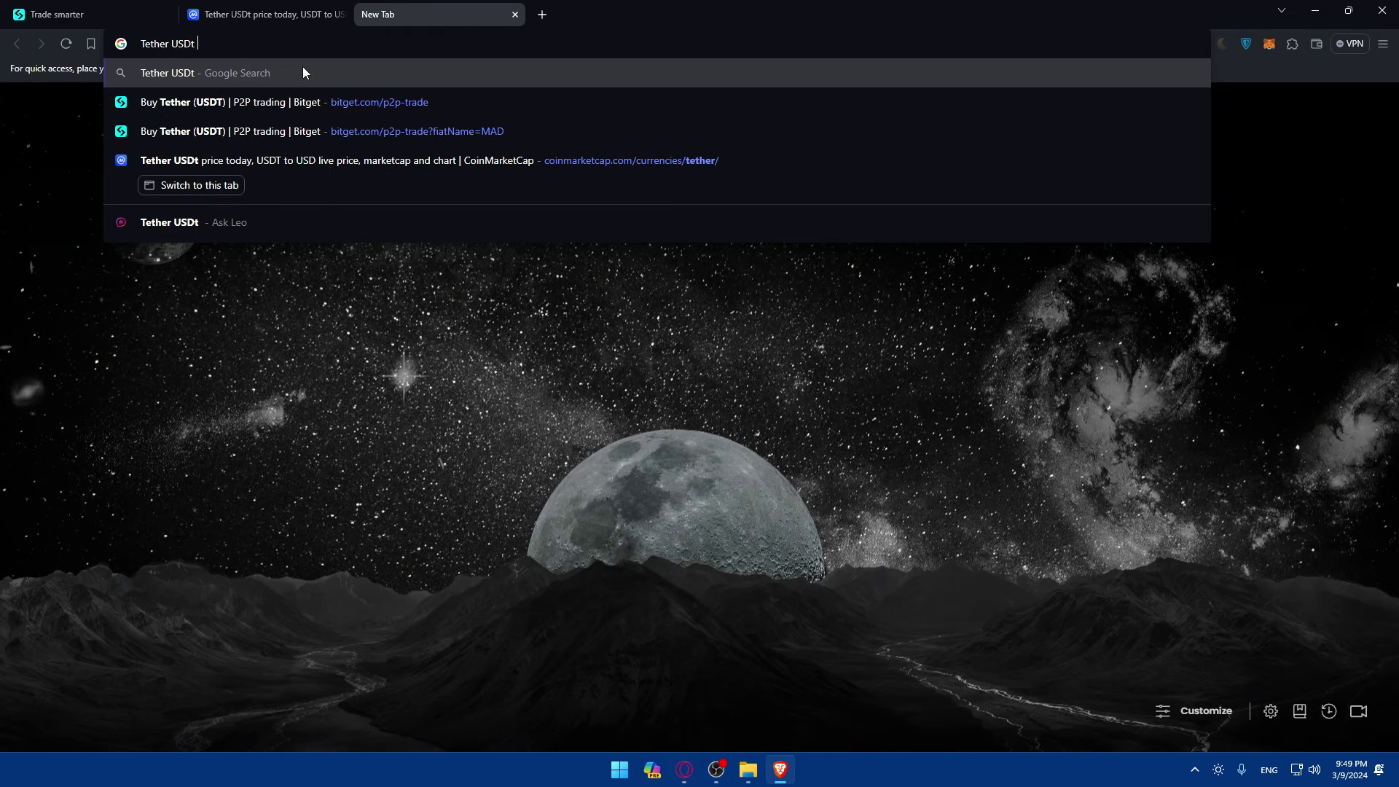
pyautogui.write('bsc onctar')
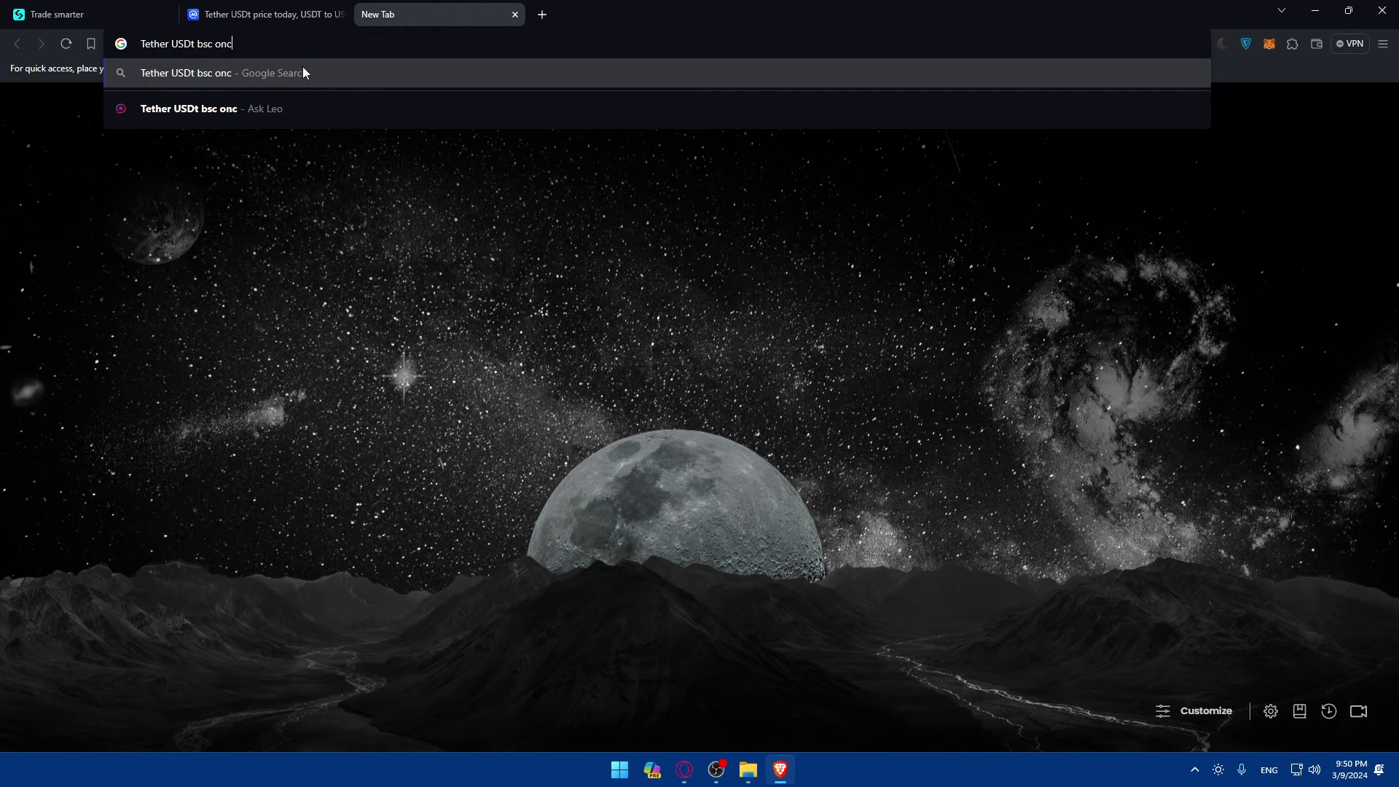
pyautogui.press('BackSpace')
pyautogui.press('BackSpace')
pyautogui.press('BackSpace')
pyautogui.press('BackSpace')
pyautogui.press('BackSpace')
pyautogui.press('BackSpace')
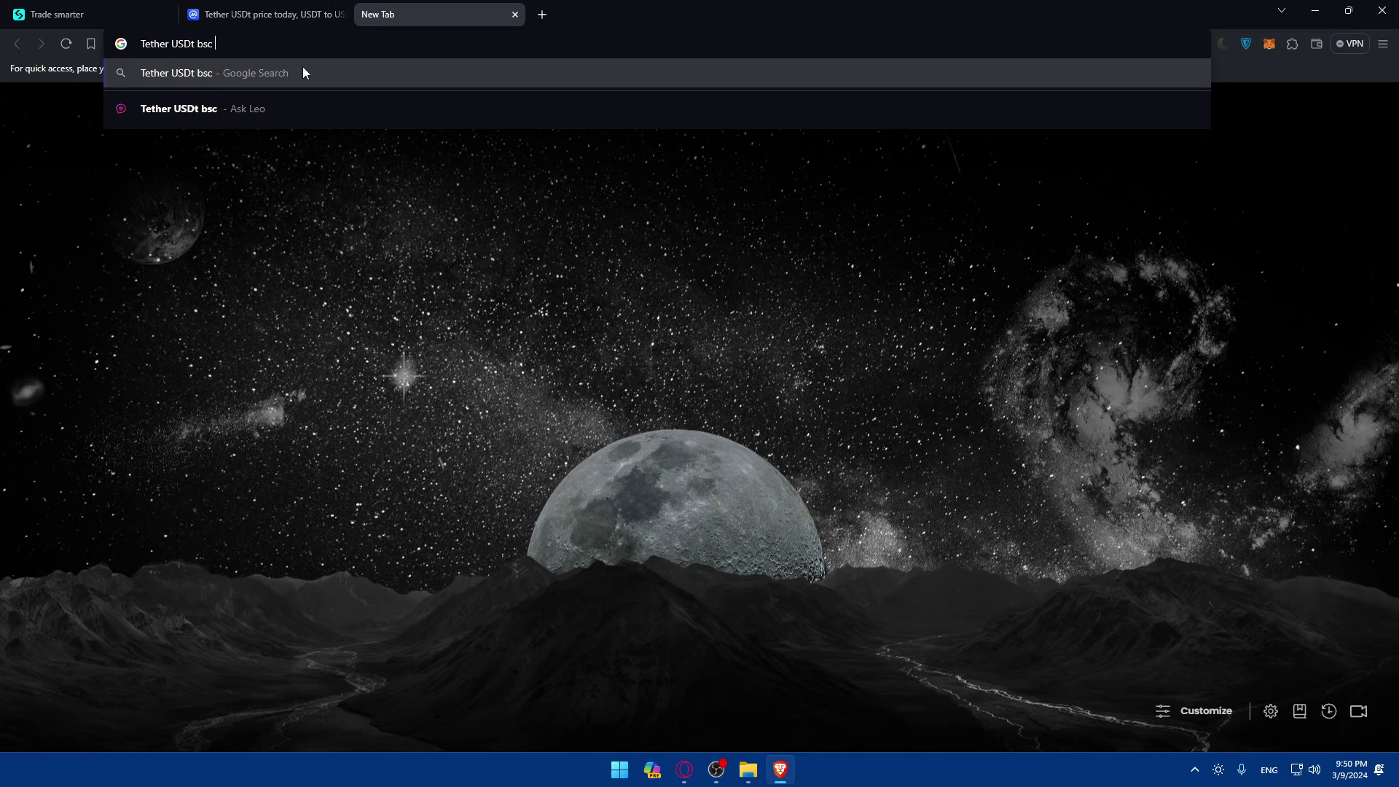
pyautogui.write('contacr ')
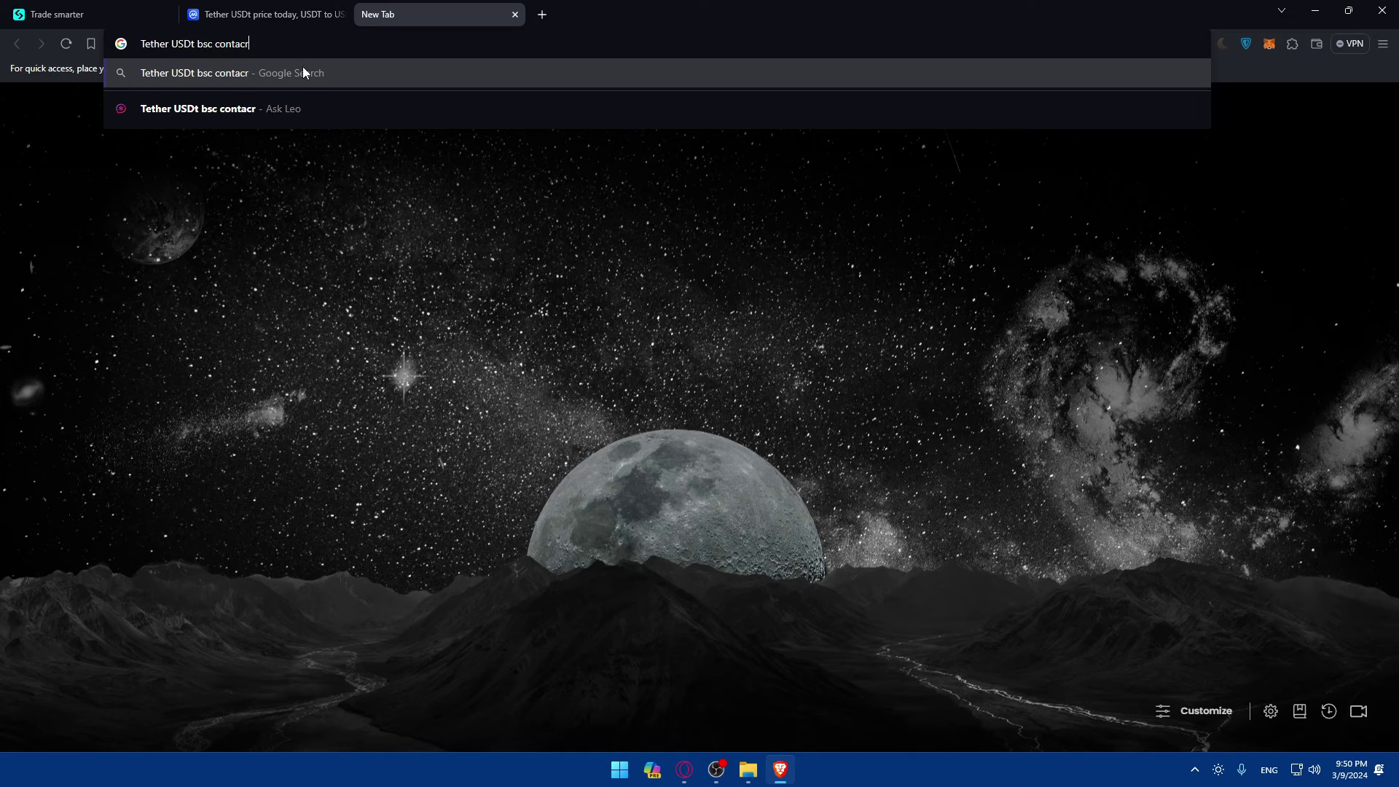
pyautogui.write('cointmarket cap')
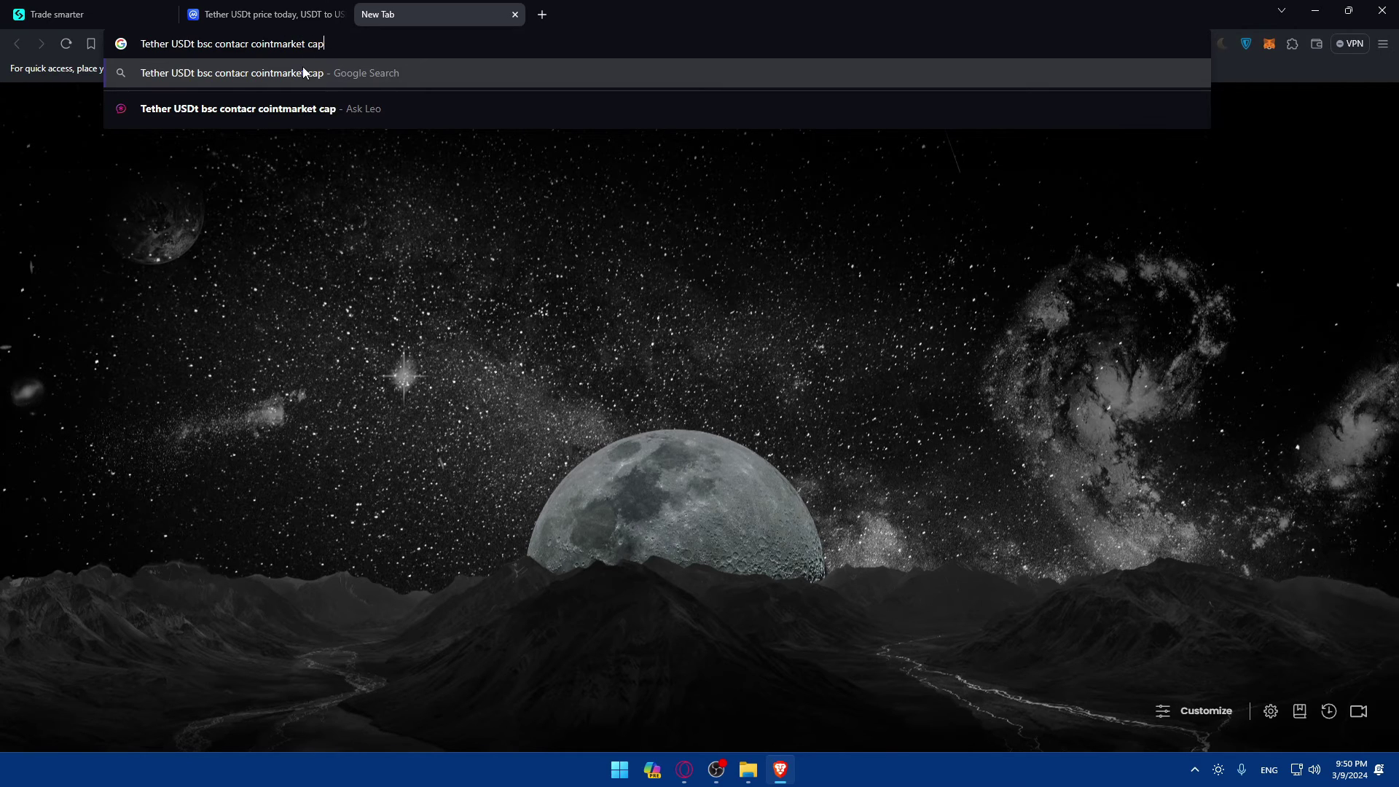
pyautogui.press('Return')
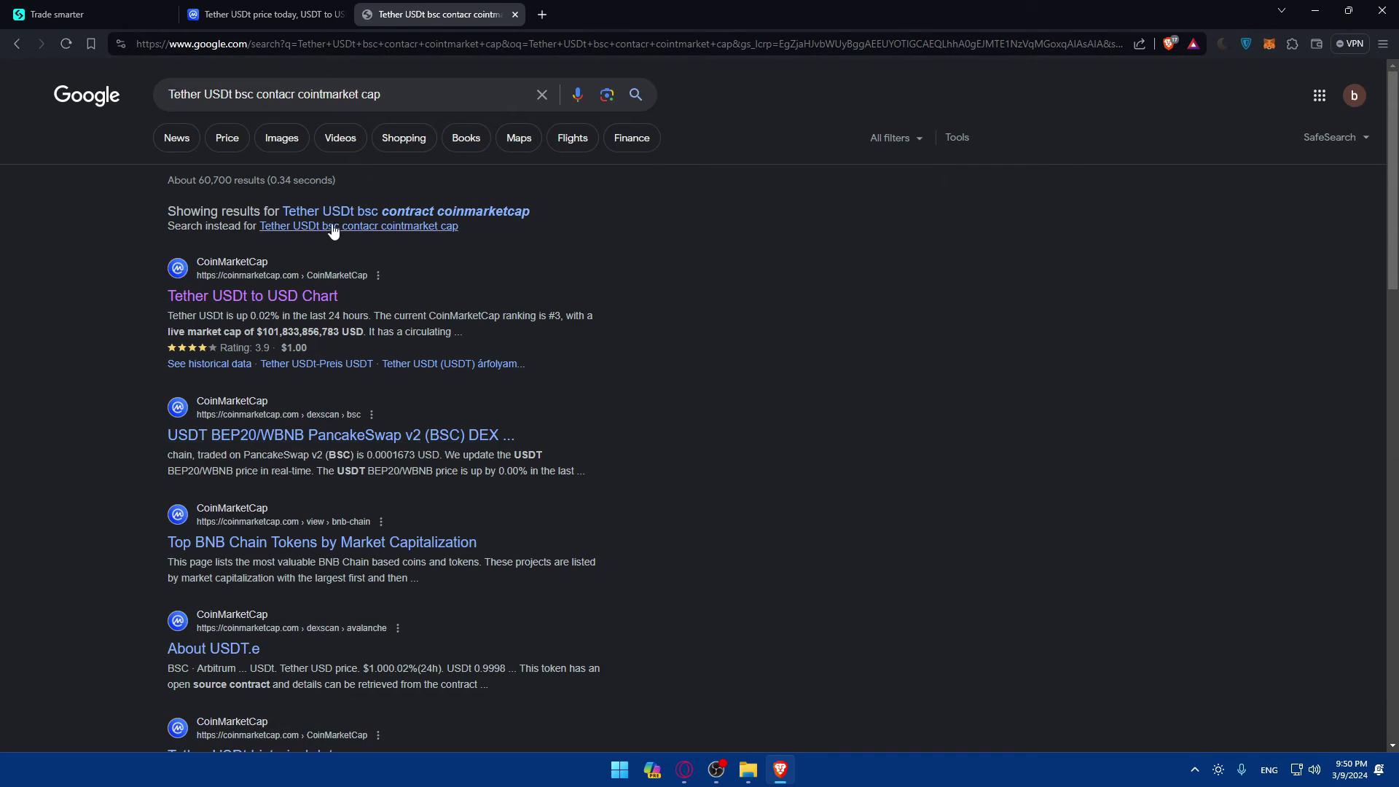
# - Check the USDT BEP20/WBNB PancakeSwap v2 (BSC) search result in a new tab and close it
pyautogui.middleClick(267, 394)
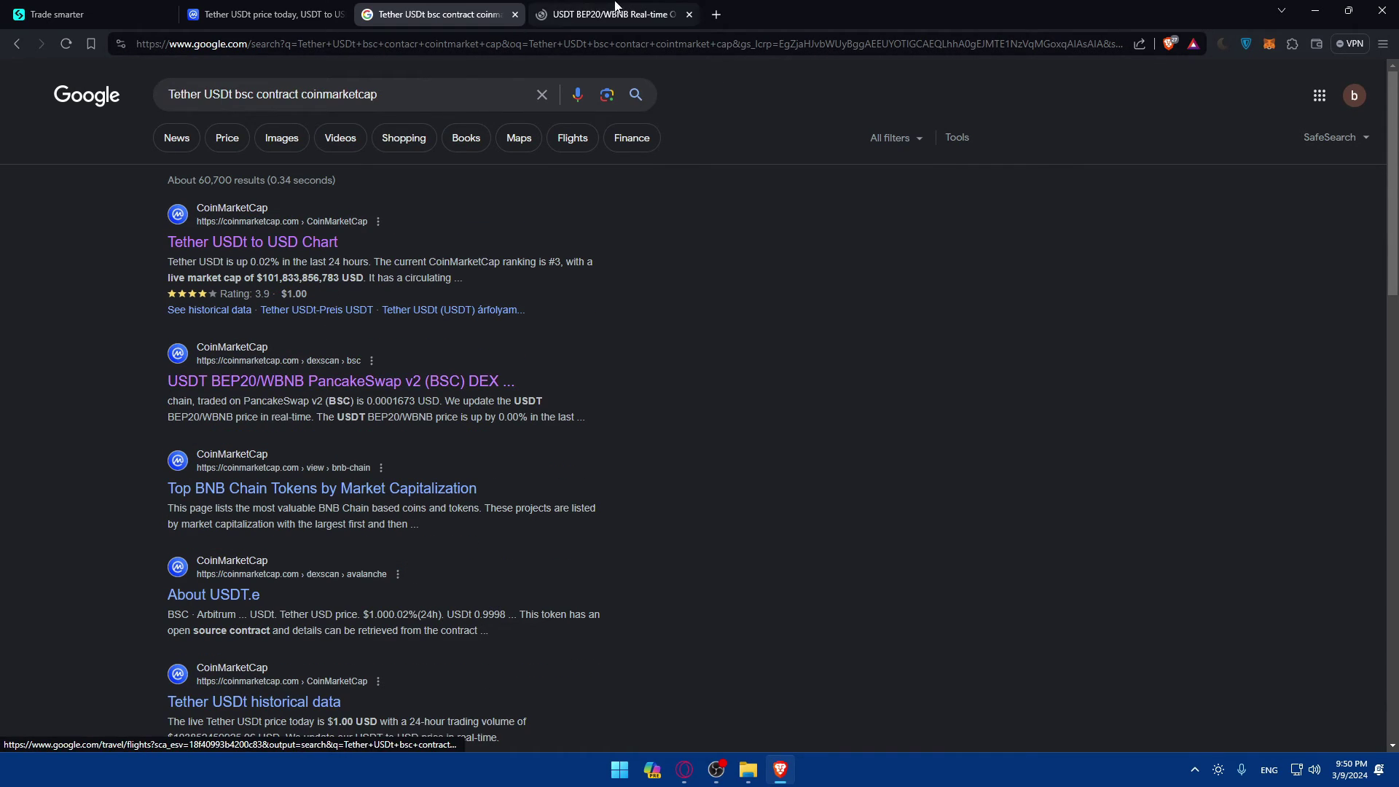
pyautogui.click(614, 13)
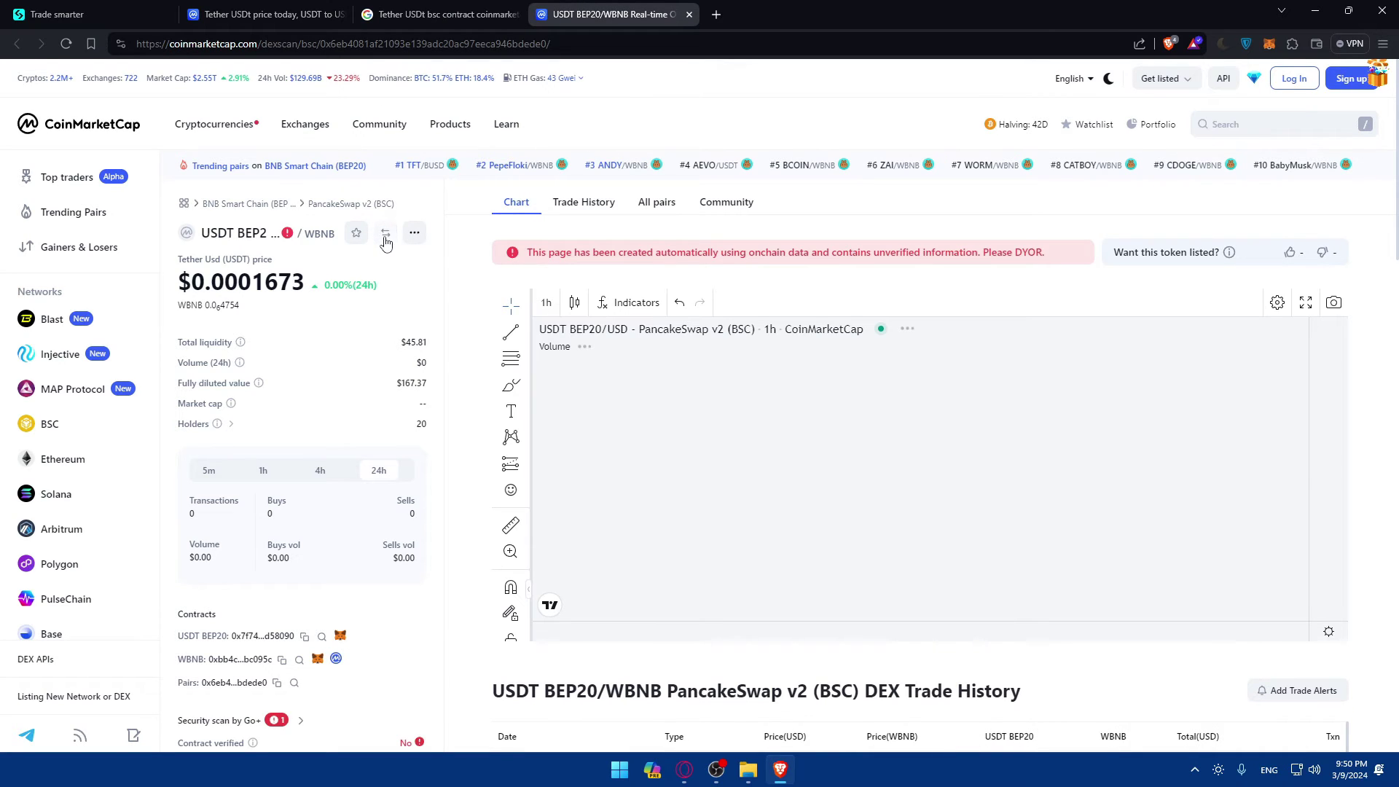
pyautogui.click(689, 14)
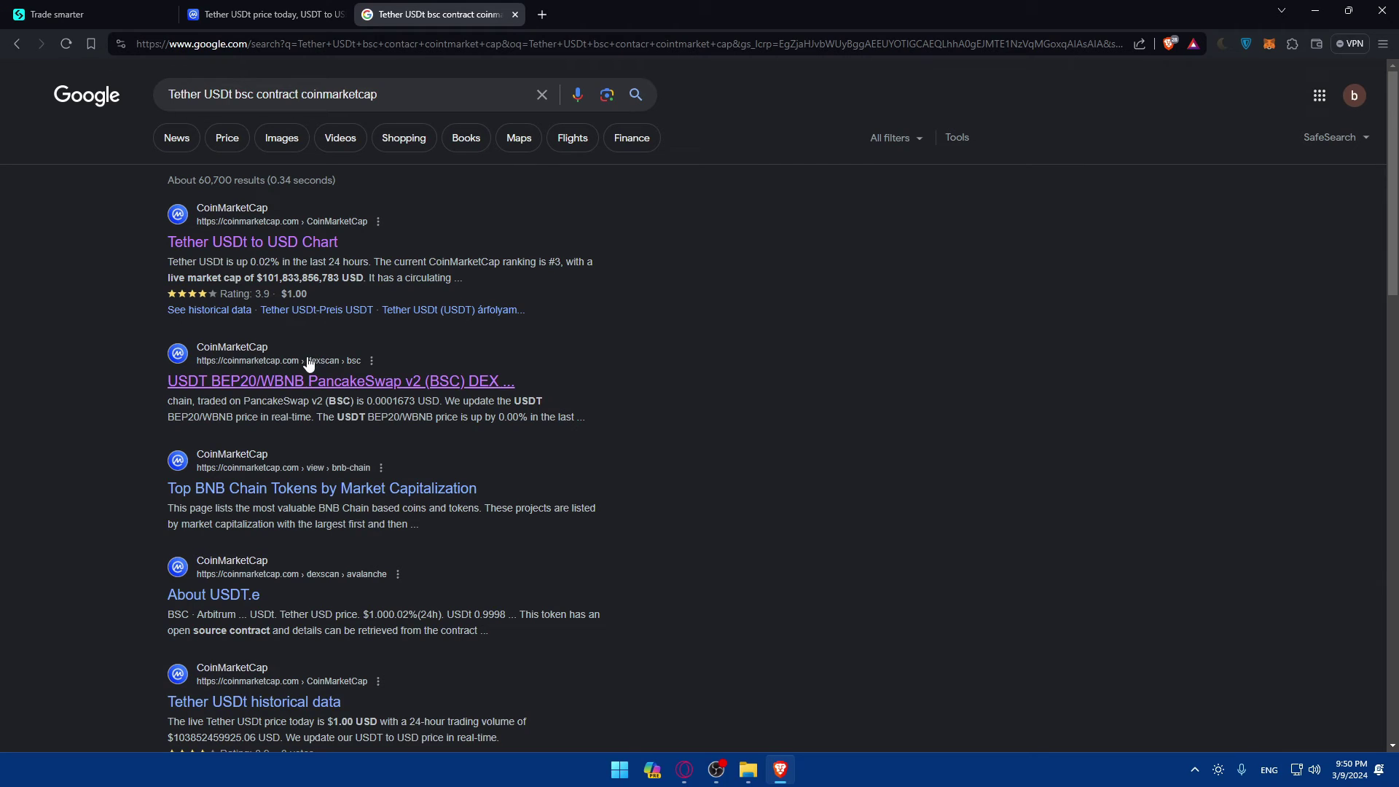
# - Copy Tether's BNB Smart Chain (BEP20) contract address from the "Tether USDt to USD Chart" search result and open the MetaMask wallet
pyautogui.middleClick(264, 241)
pyautogui.click(599, 13)
pyautogui.scroll(-1, 408, 287)
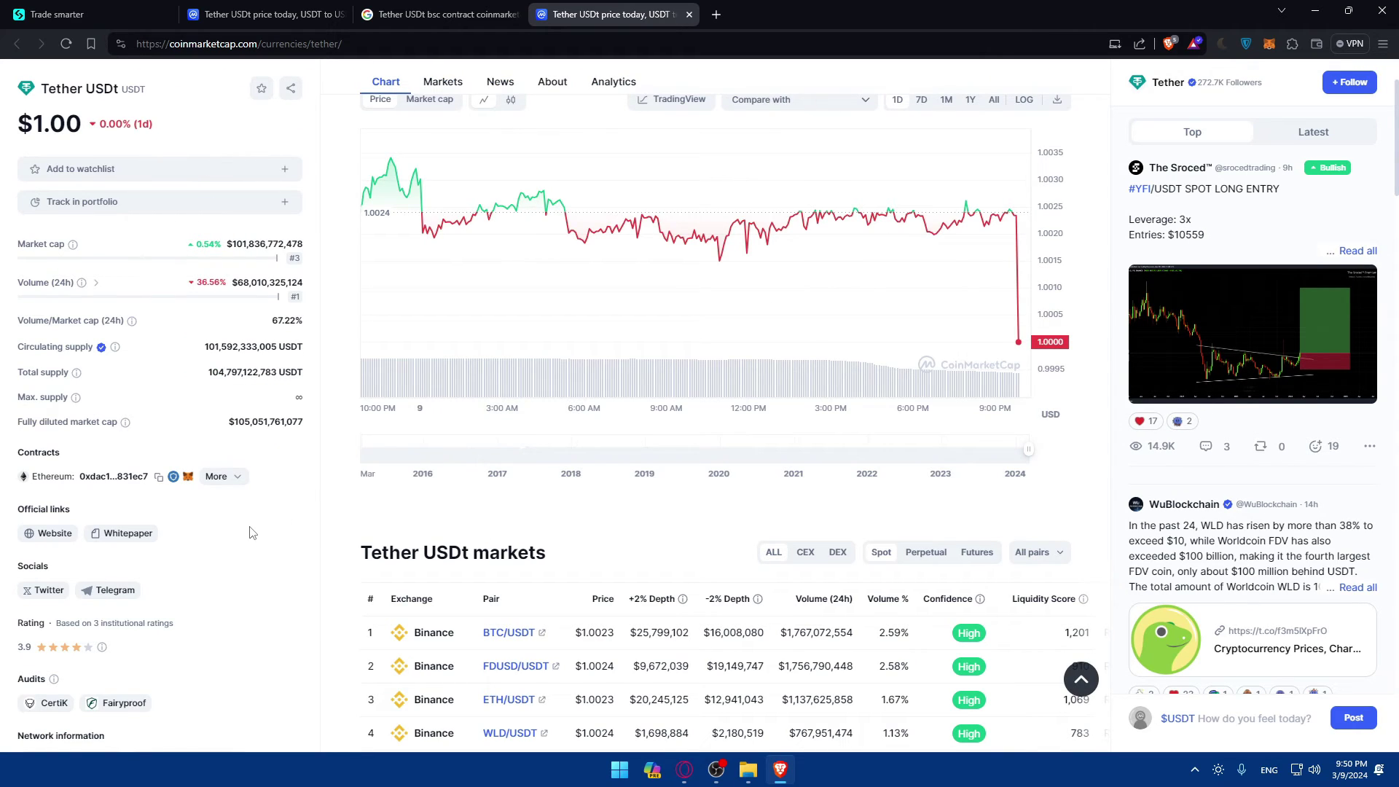
pyautogui.click(219, 476)
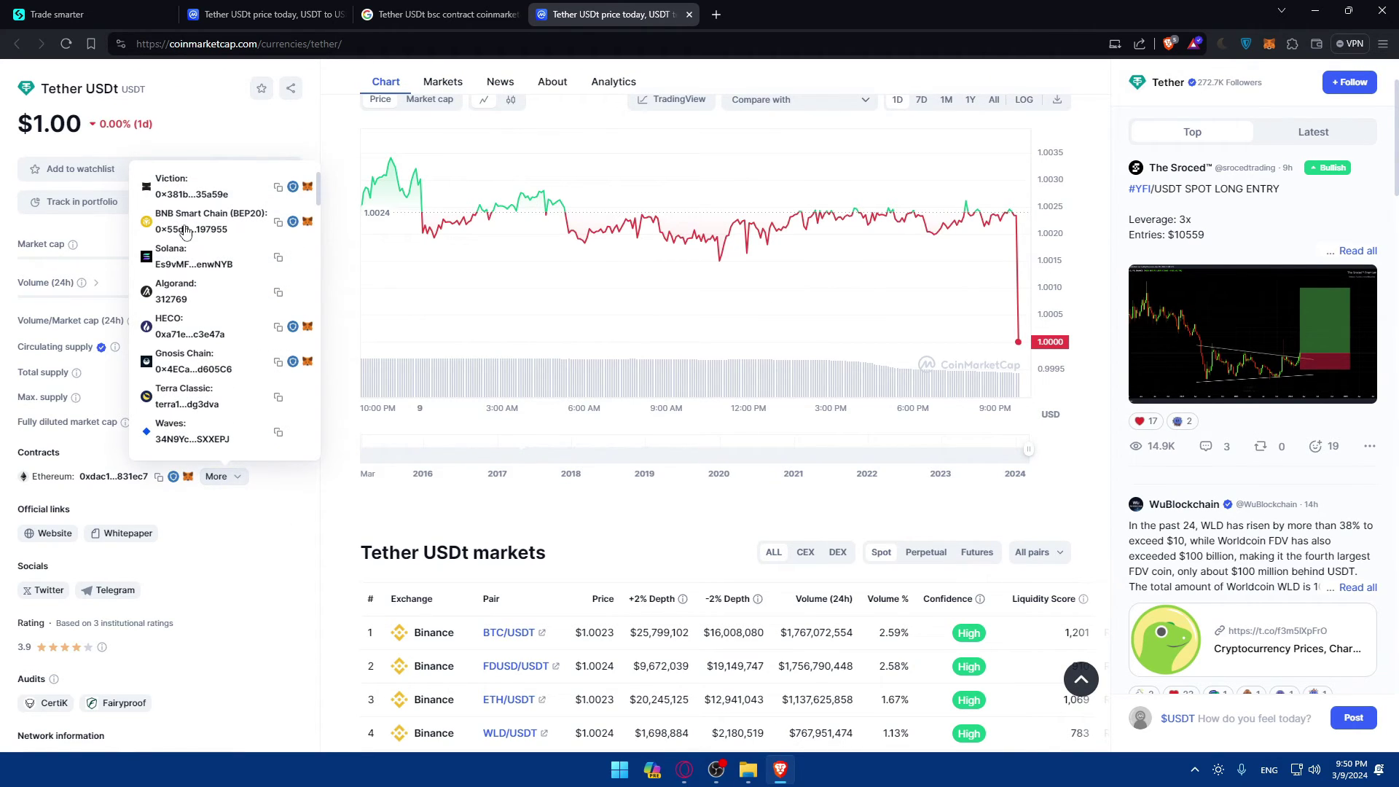
pyautogui.click(279, 223)
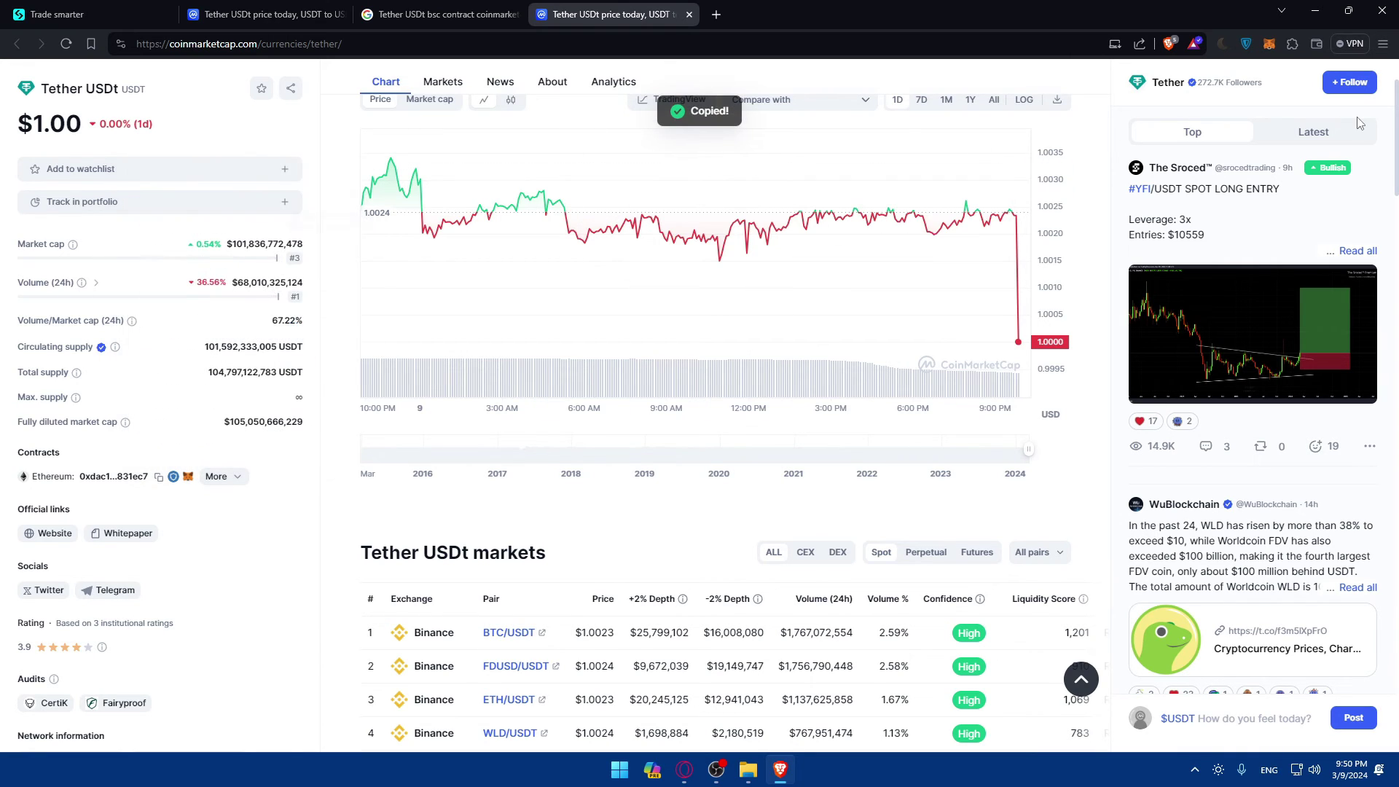
pyautogui.click(1270, 46)
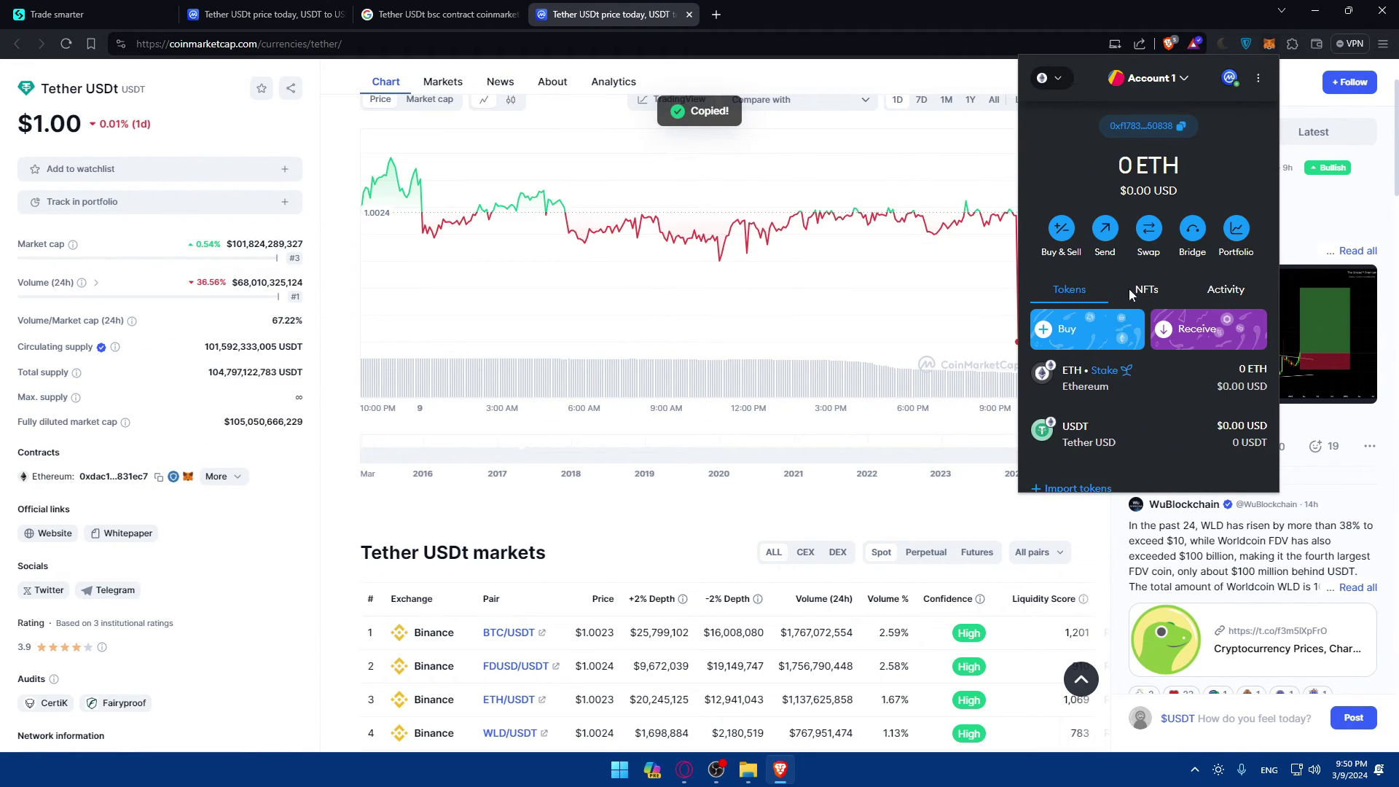
# - Switch MetaMask to the BNB Smart Chain network and import the USDT token using the copied contract address
pyautogui.click(1043, 80)
pyautogui.click(1125, 297)
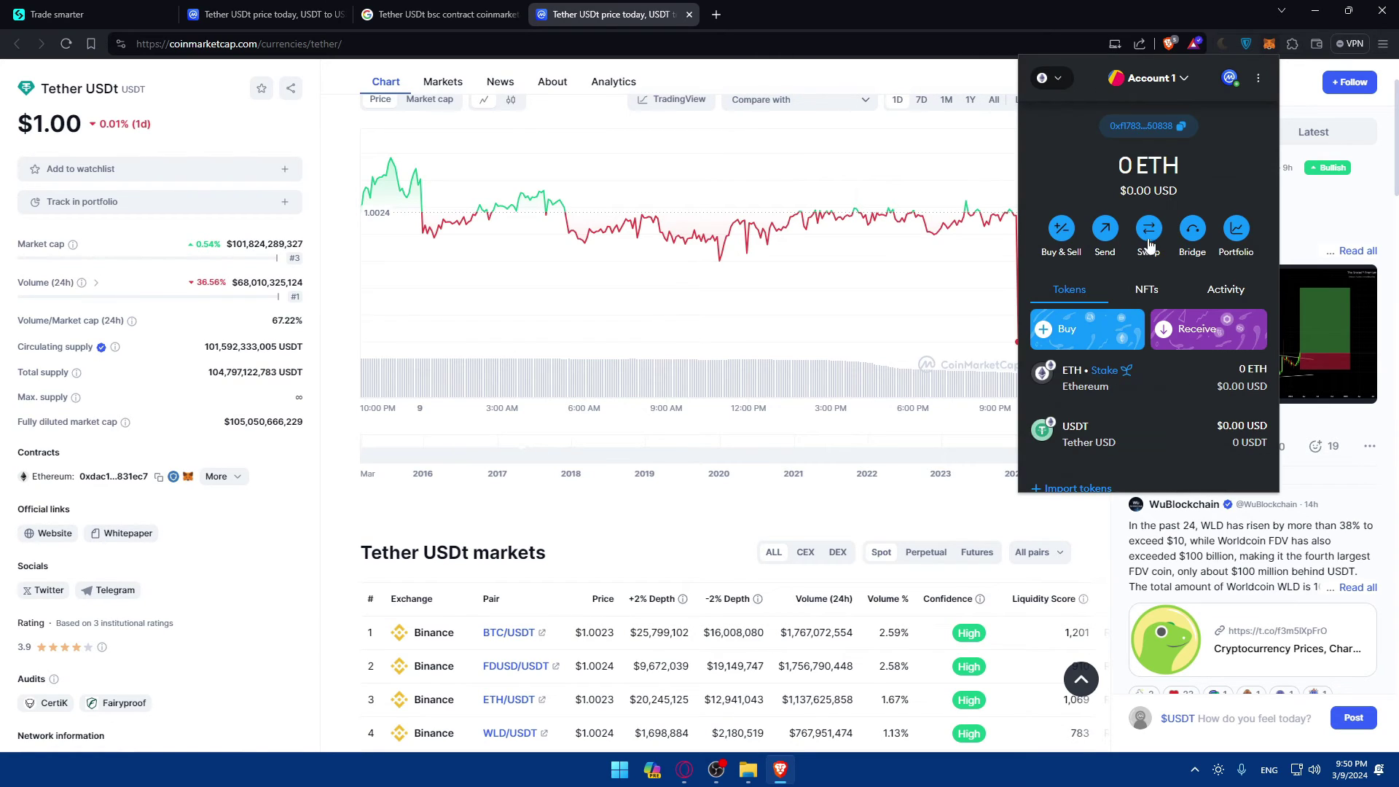
pyautogui.click(1092, 395)
pyautogui.click(1135, 308)
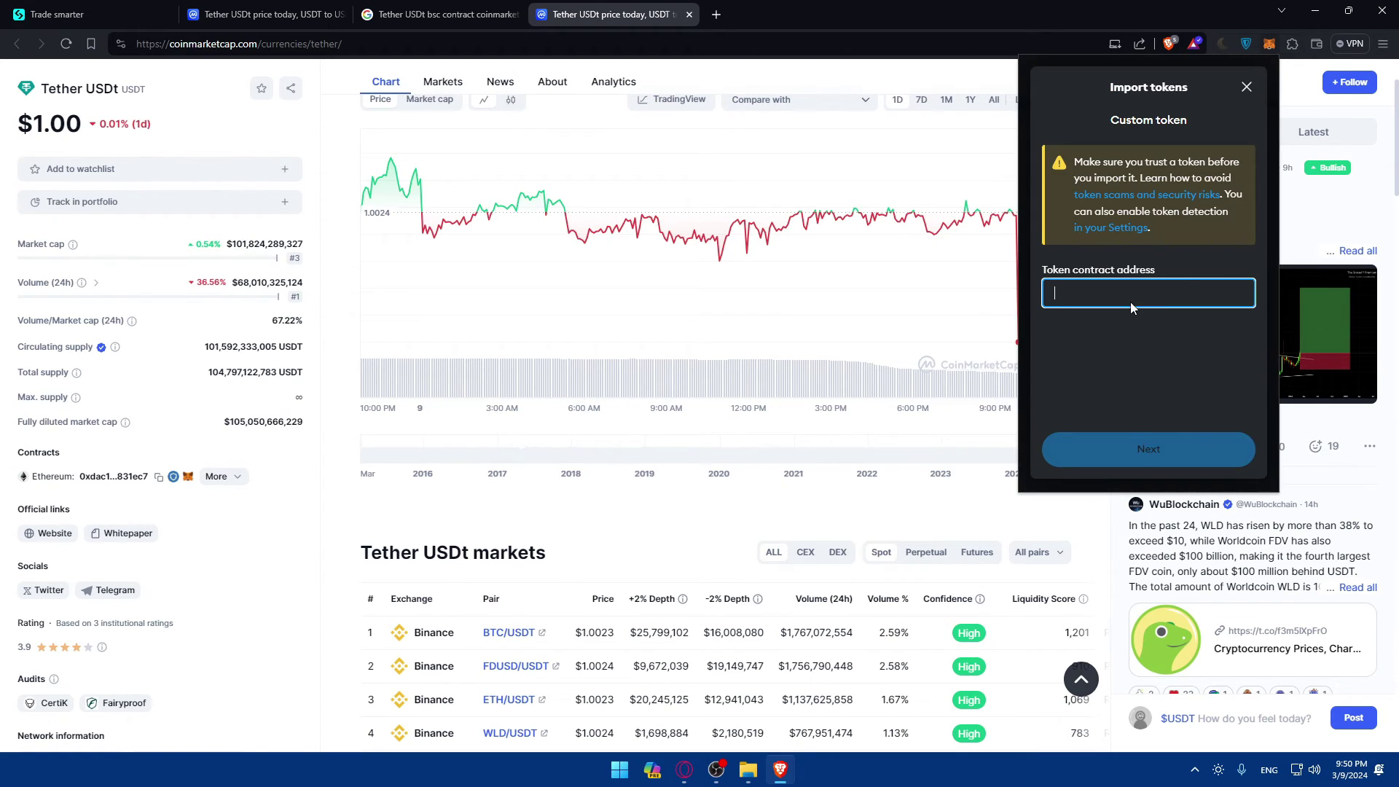
pyautogui.hotkey('ctrl', 'v')
pyautogui.scroll(-1, 1162, 357)
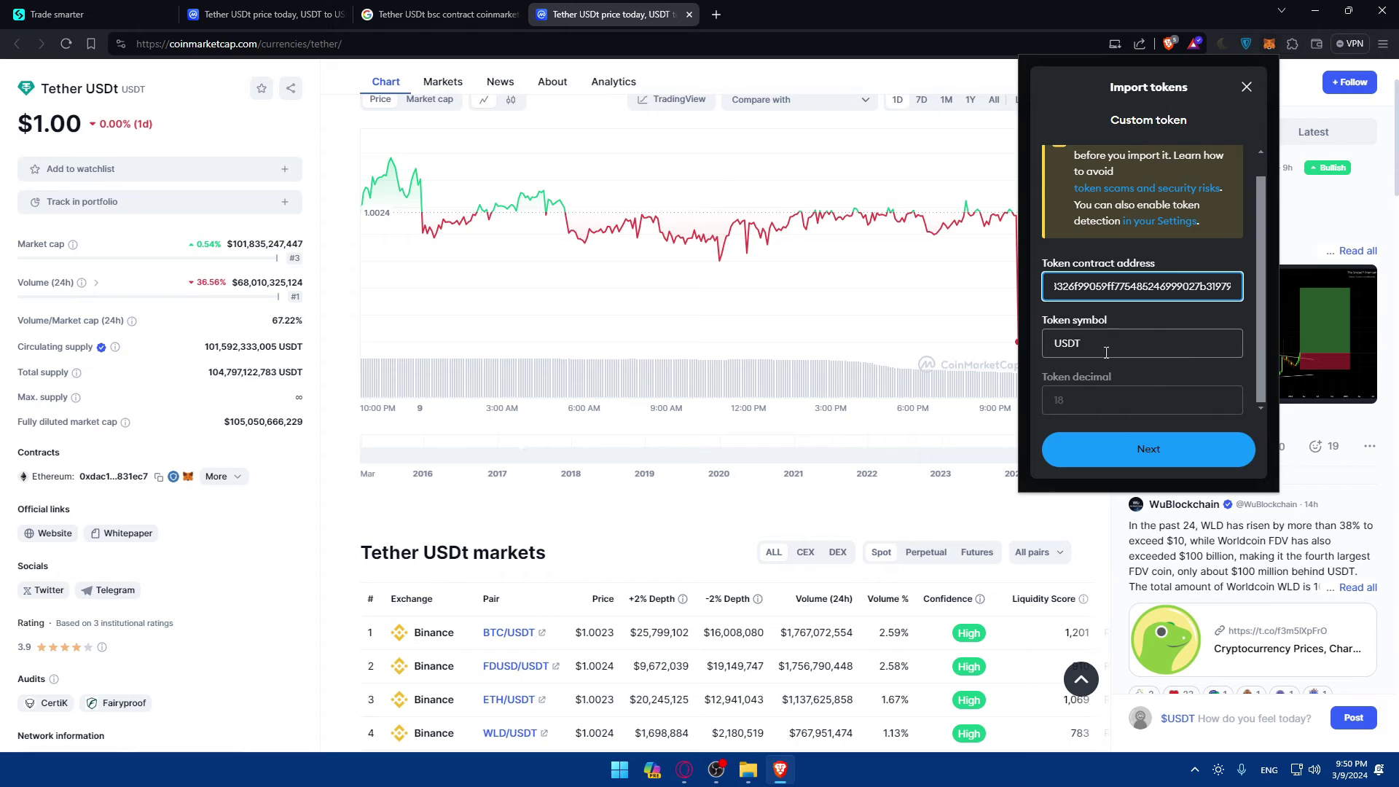
pyautogui.click(1131, 447)
pyautogui.click(1203, 443)
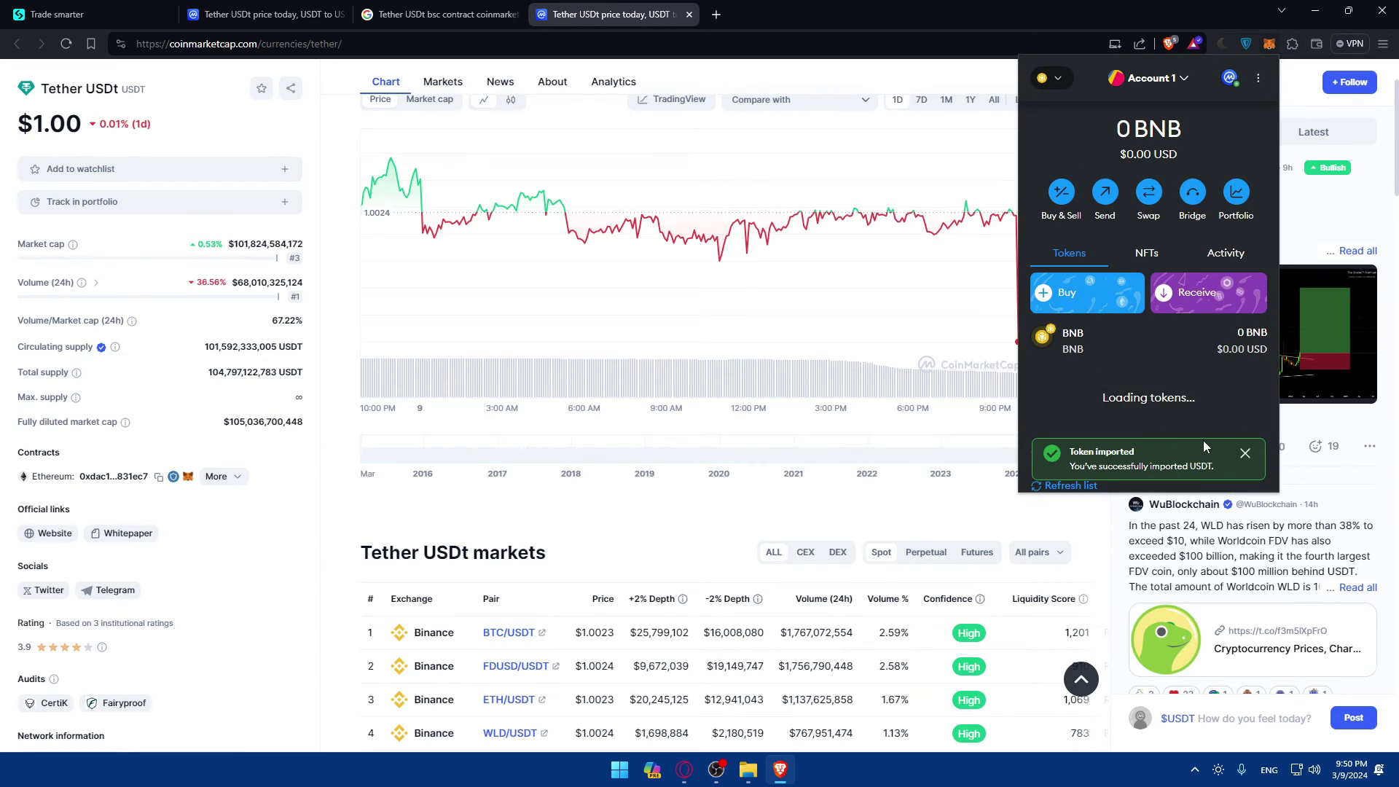
pyautogui.scroll(-1, 1174, 394)
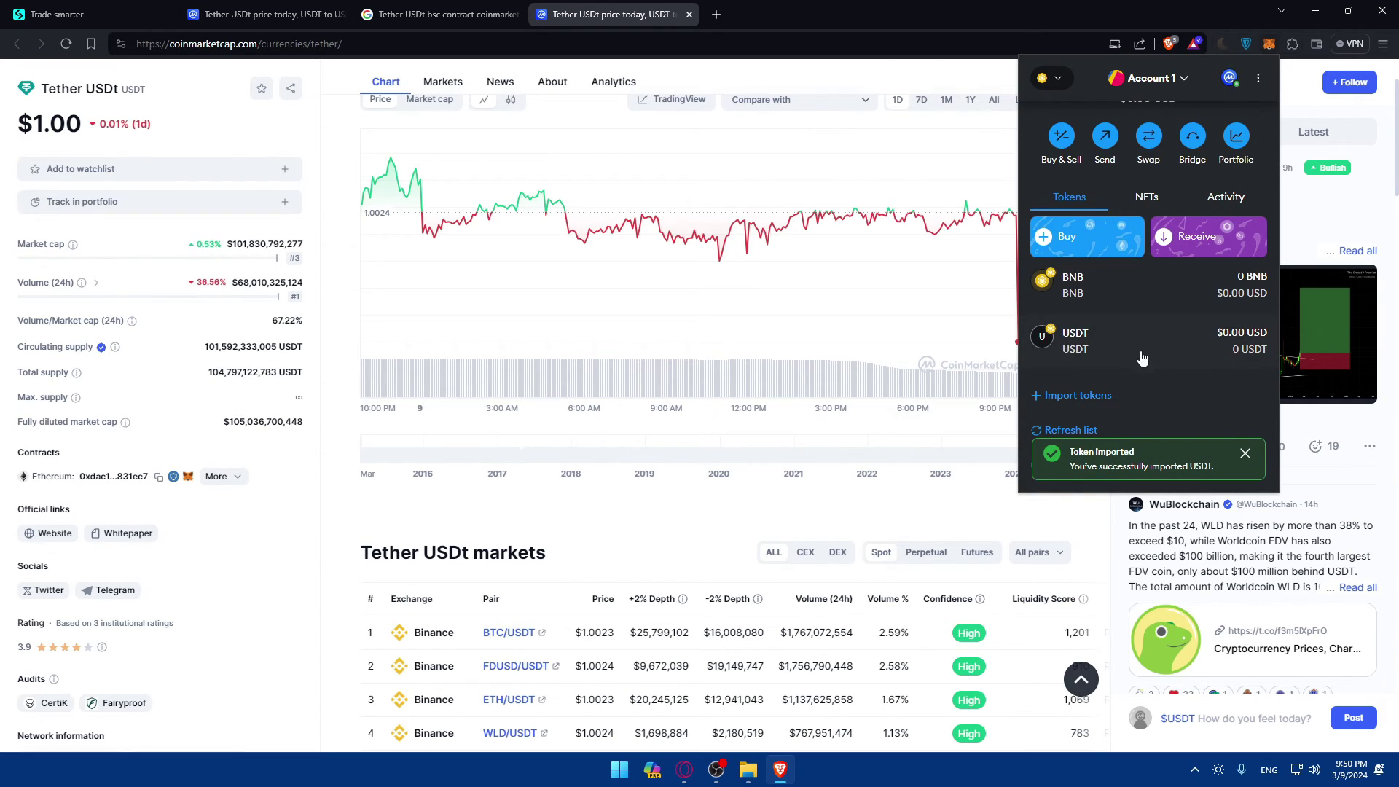
# - Copy the MetaMask account's receive address and return to Bitget's withdrawal page
pyautogui.click(1195, 248)
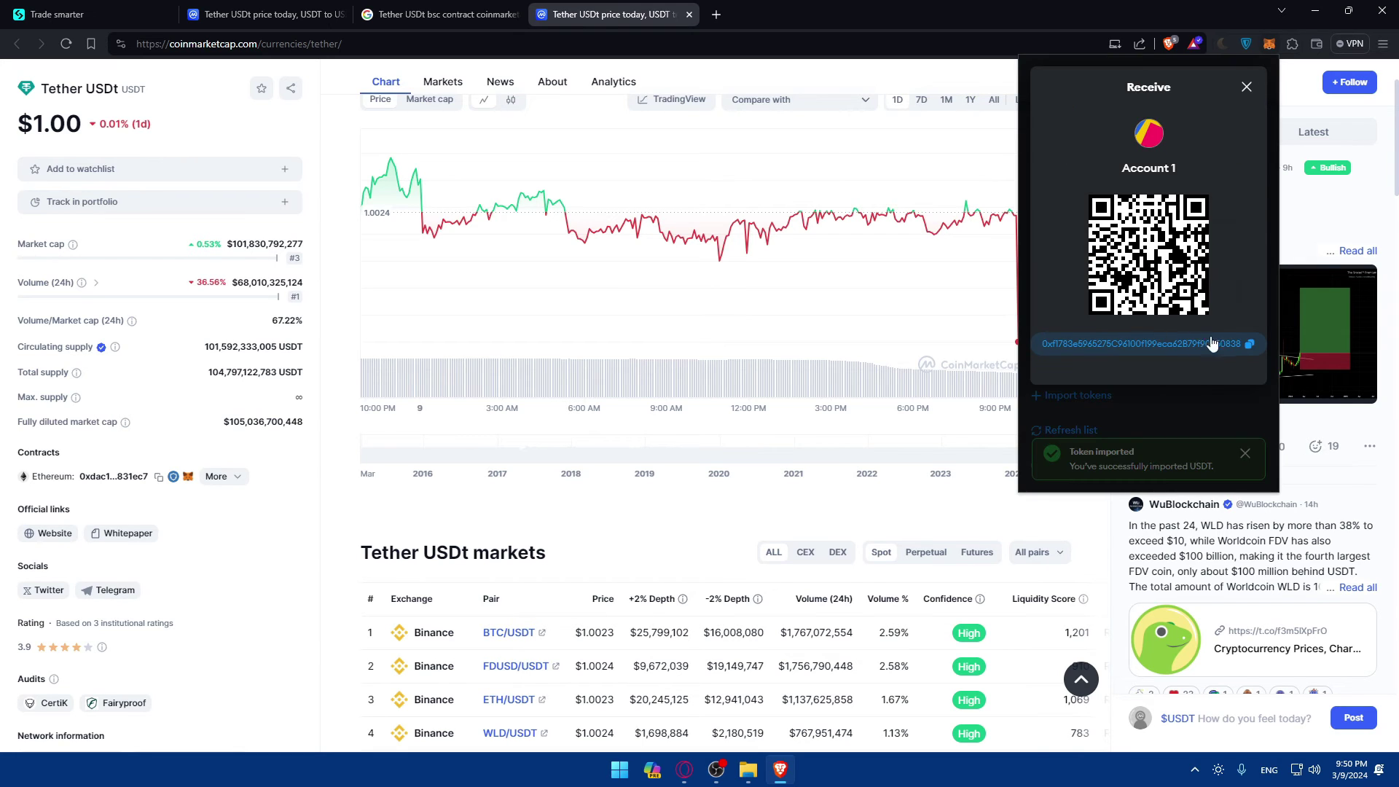
pyautogui.click(1250, 347)
pyautogui.click(73, 14)
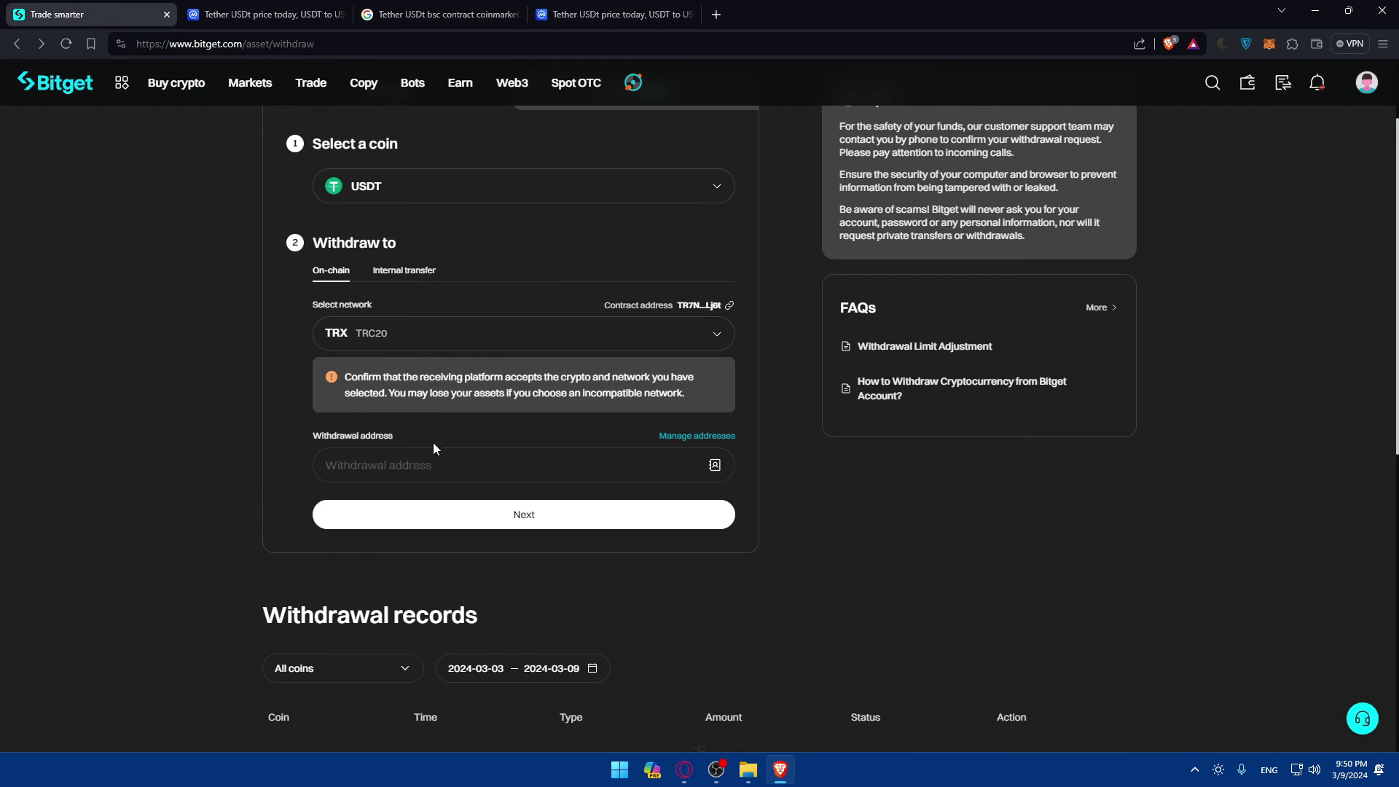
# - Choose the BSC (BEP20) network for the USDT withdrawal, paste the copied wallet address and proceed through the security risk confirmation
pyautogui.click(421, 333)
pyautogui.click(588, 462)
pyautogui.click(369, 470)
pyautogui.hotkey('ctrl', 'v')
pyautogui.click(717, 514)
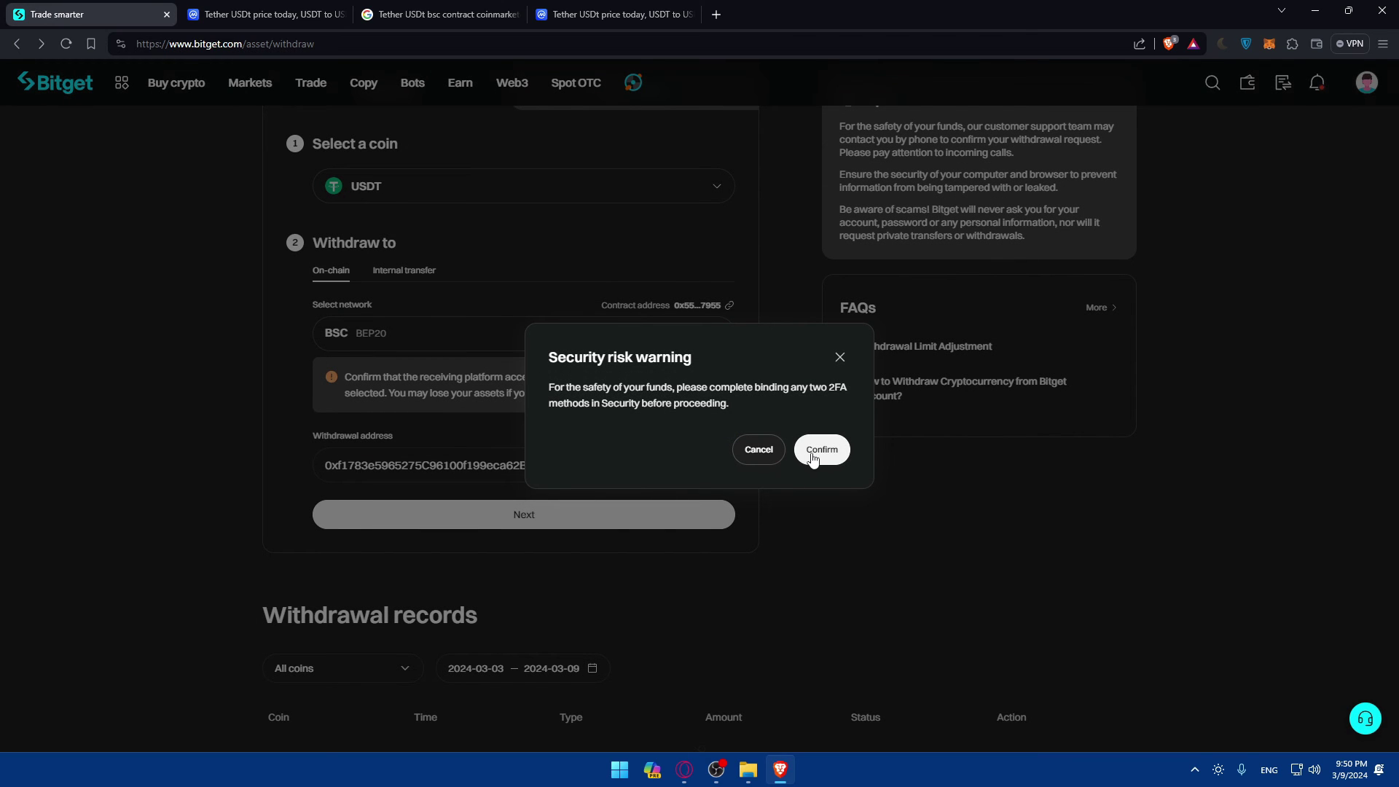
pyautogui.click(809, 455)
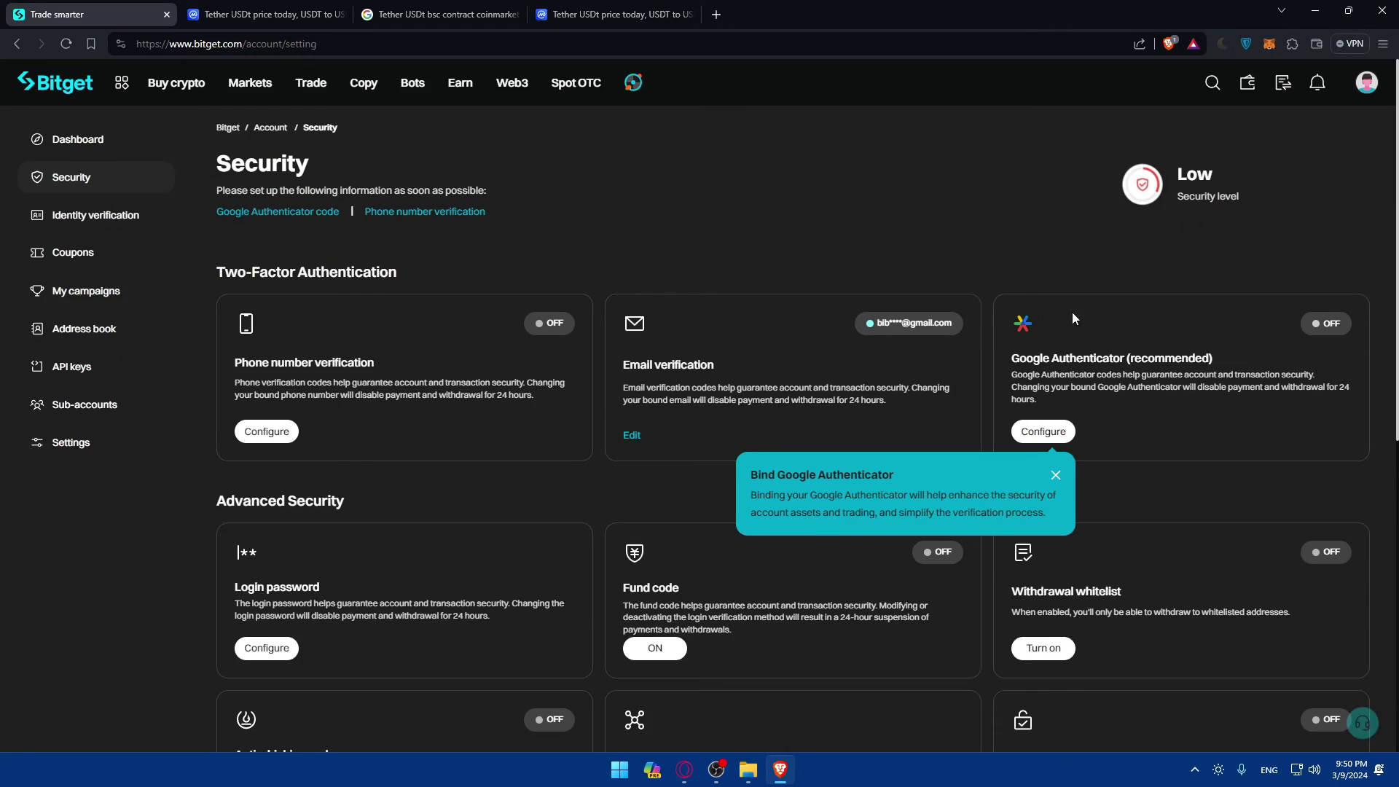
# - Go back from the security settings to Bitget's withdrawal page and open the MetaMask wallet
pyautogui.hotkey('alt', 'Left')
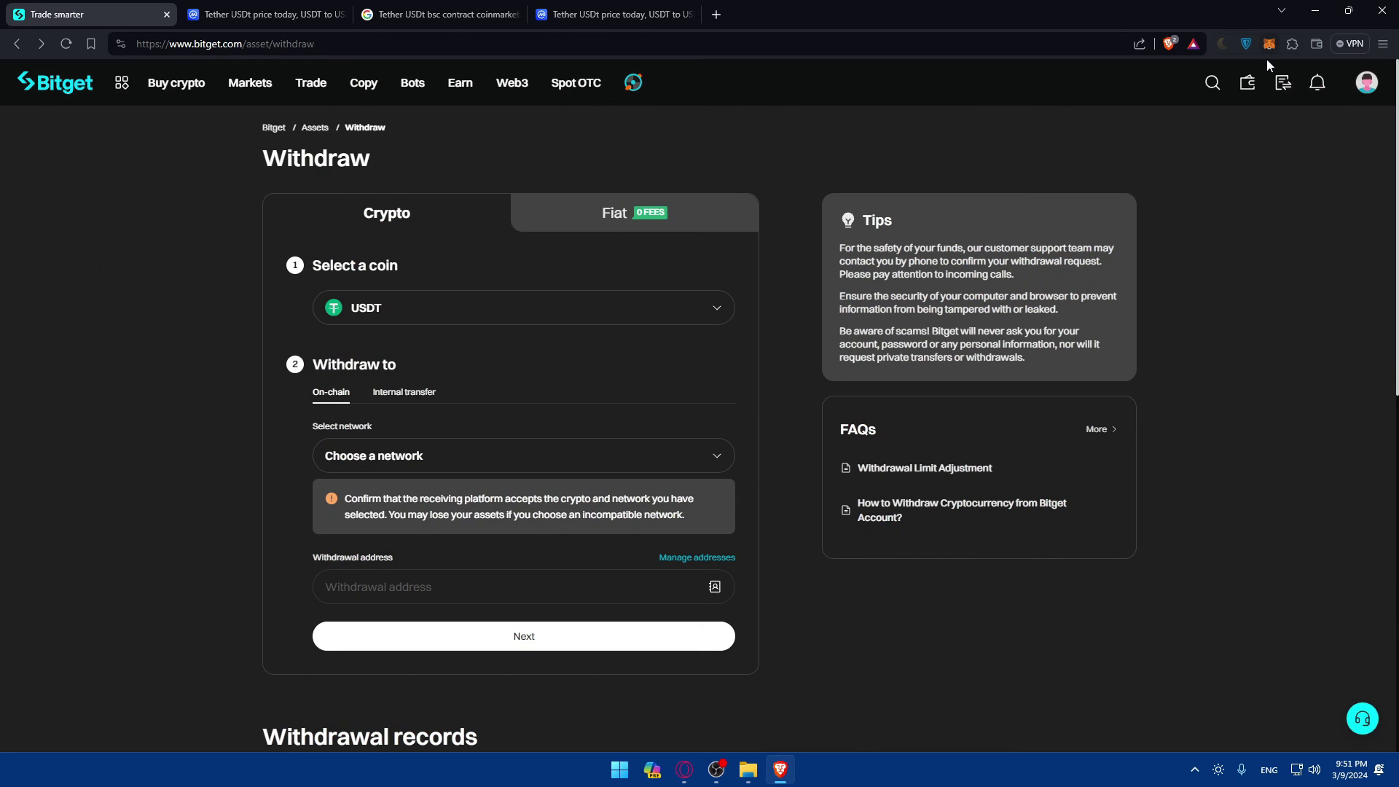
pyautogui.hotkey('alt', 'shift', 'm')
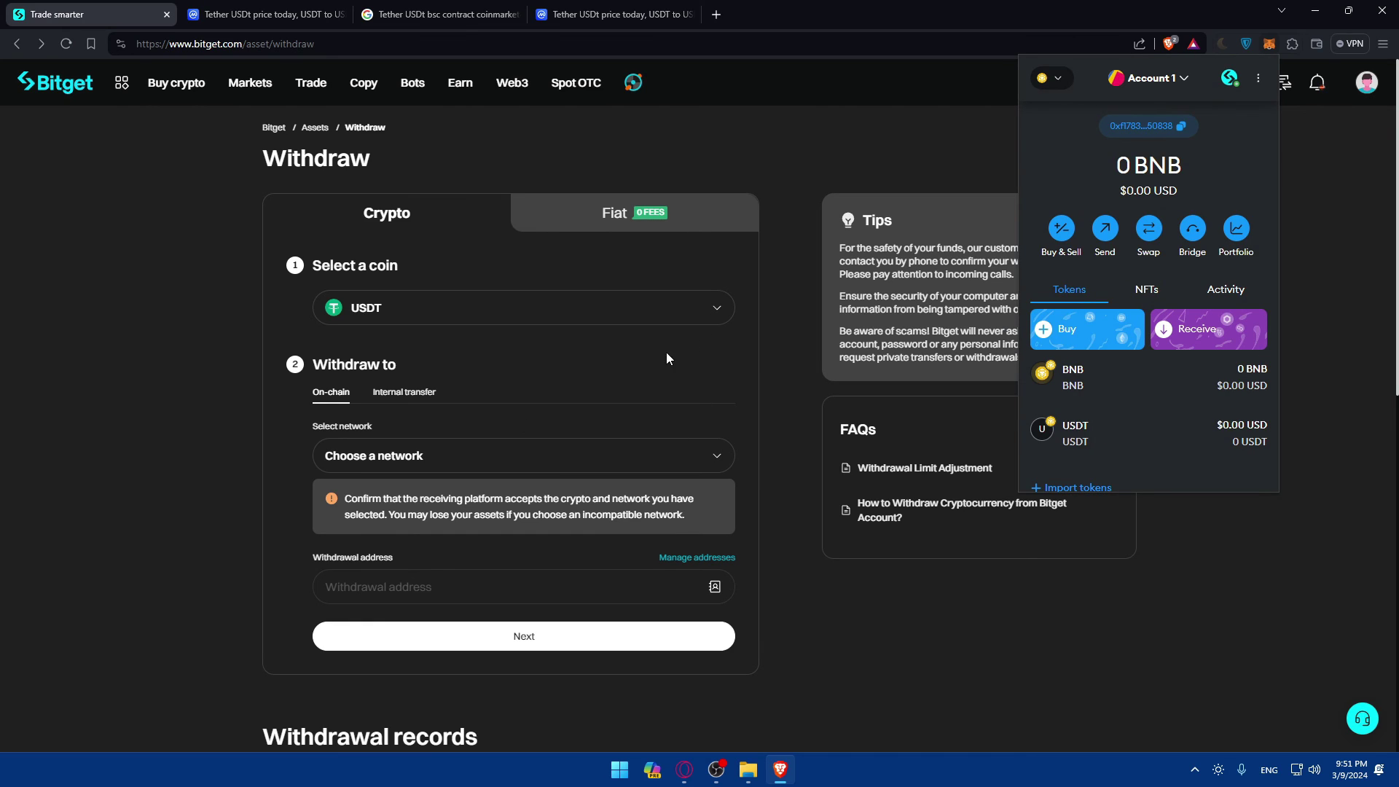